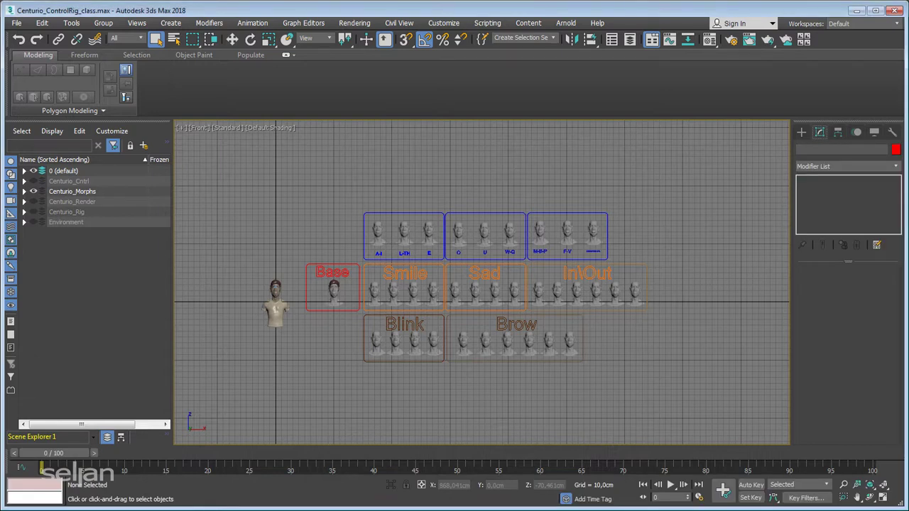
Examine the main character and the Base, Smile and Sad groups of morph target heads in the front view
middle_click_drag(350, 215, 370, 210)
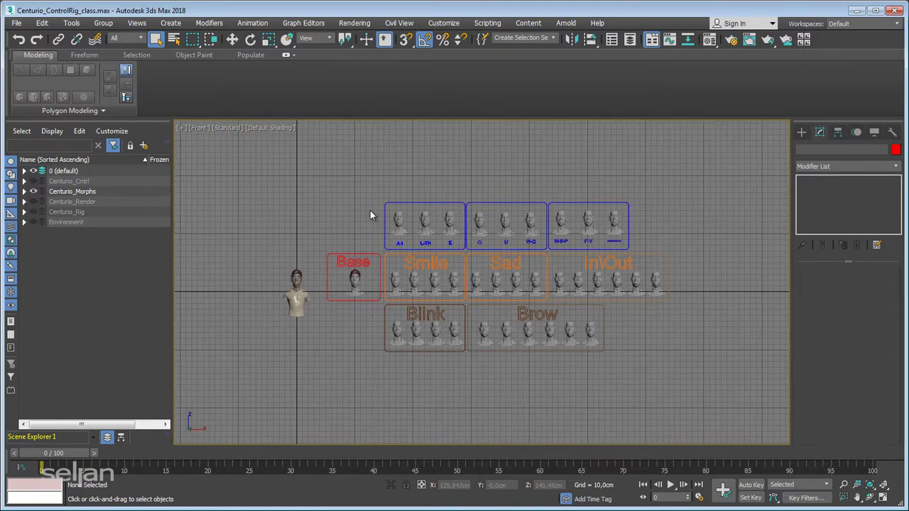
scroll(314, 260, "up", 5)
middle_click_drag(502, 227, 355, 244)
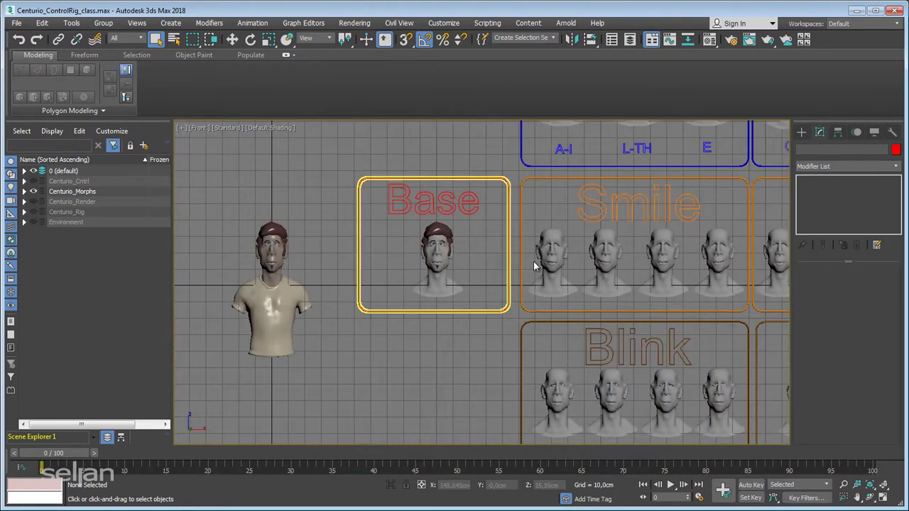
middle_click_drag(664, 218, 516, 228)
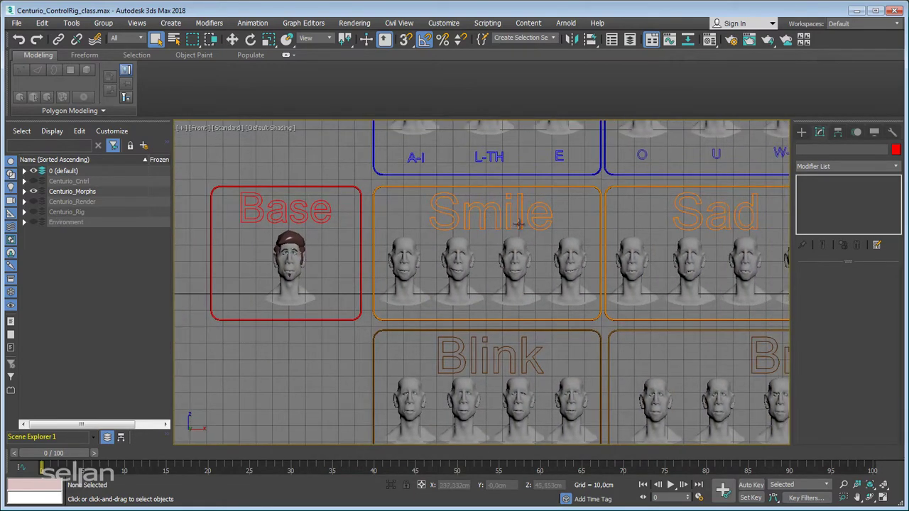
middle_click_drag(699, 220, 590, 228)
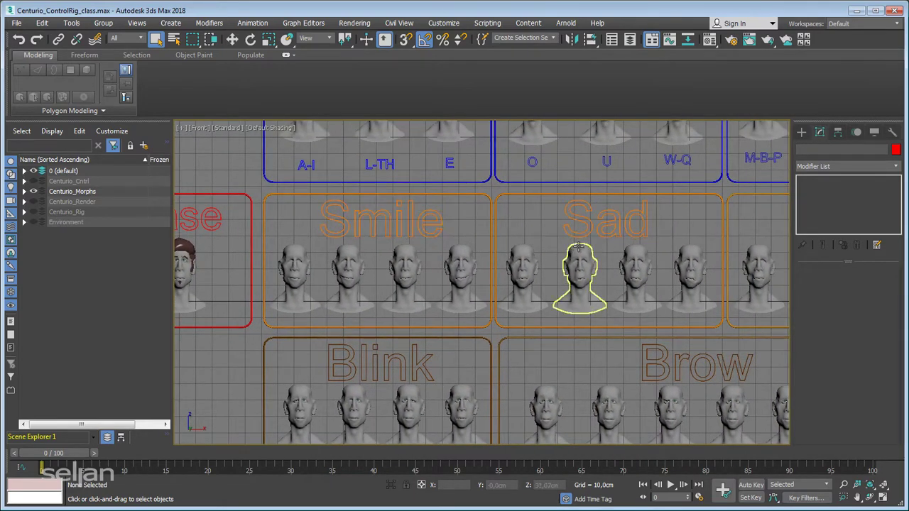
scroll(548, 218, "down", 4)
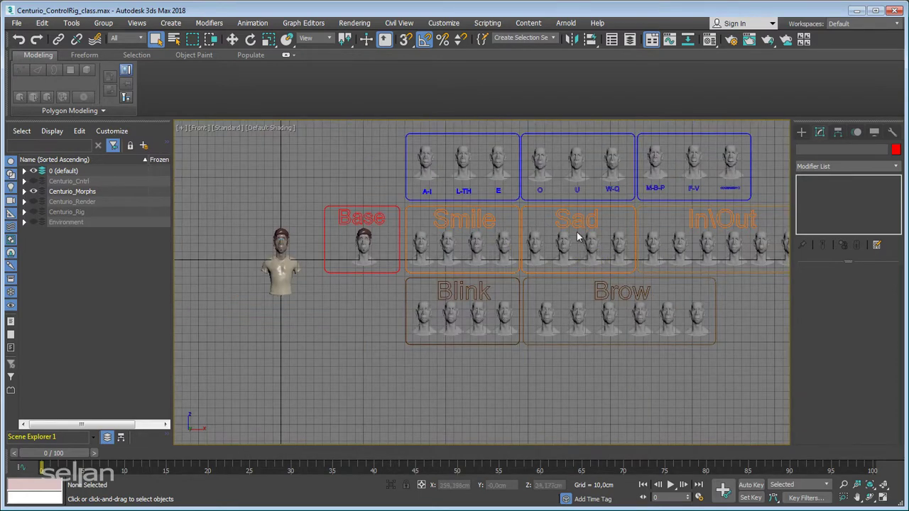
scroll(404, 253, "up", 4)
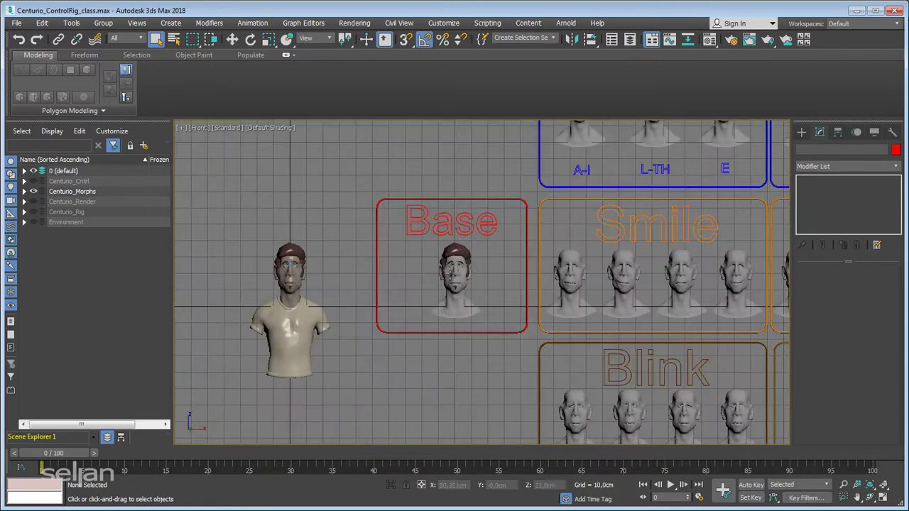
scroll(504, 292, "up", 3)
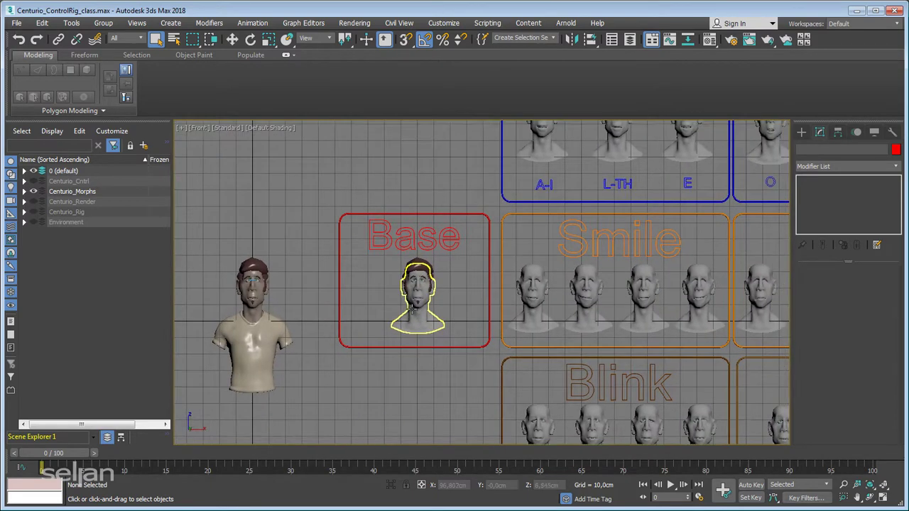
middle_click_drag(227, 258, 326, 250)
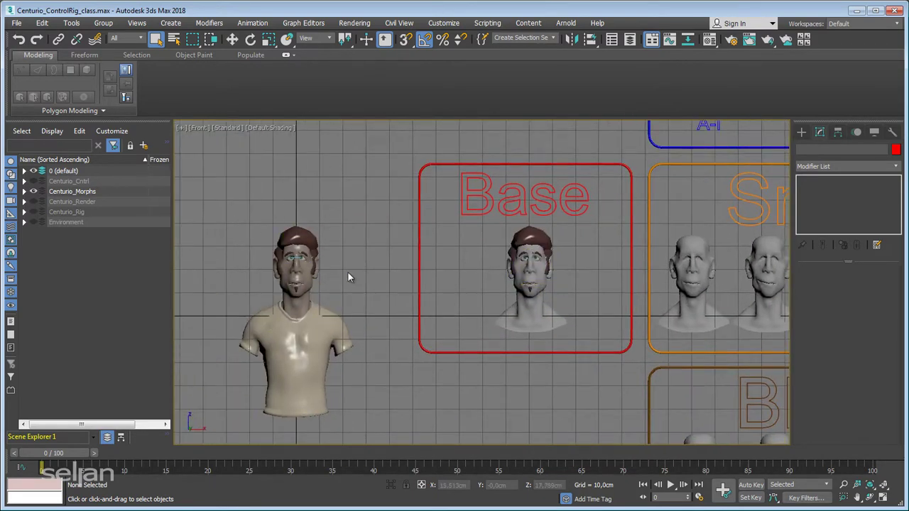
middle_click_drag(567, 280, 380, 286)
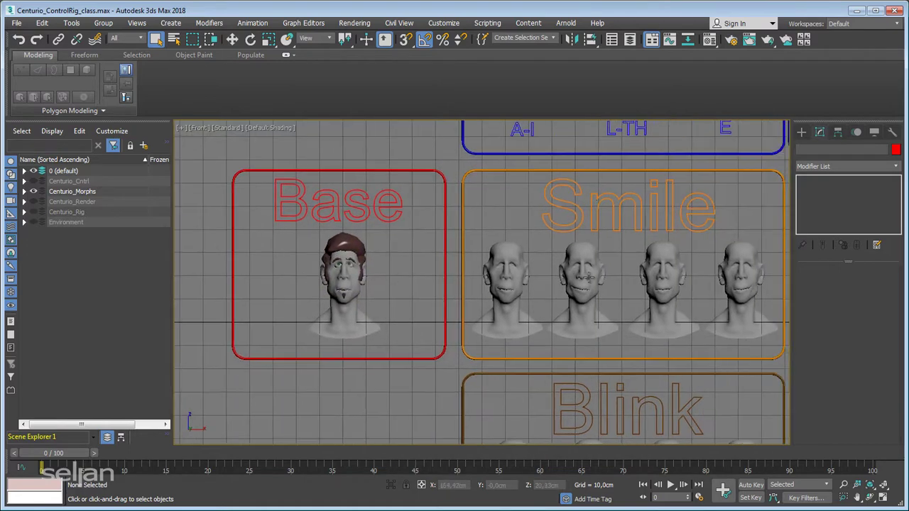
middle_click_drag(699, 288, 649, 277)
left_click_drag(256, 303, 257, 304)
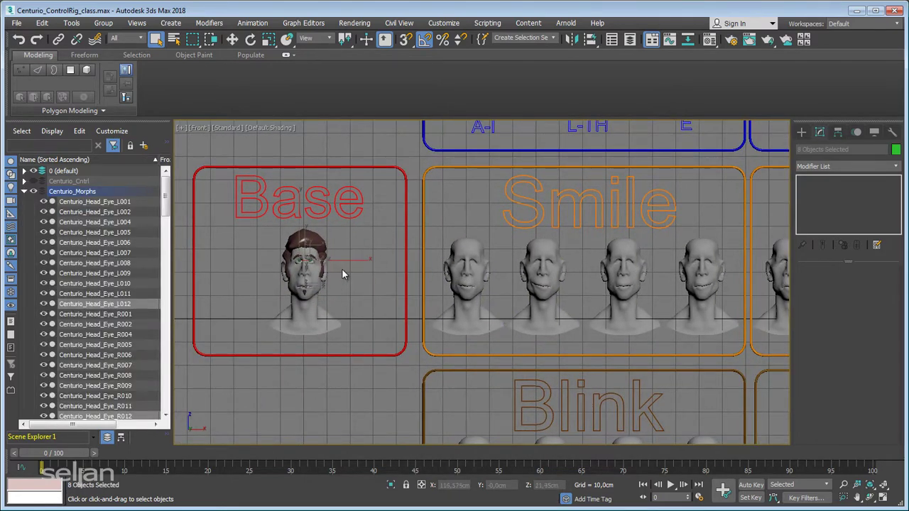
key("w")
left_click_drag(348, 277, 392, 277, "shift")
left_click(501, 311)
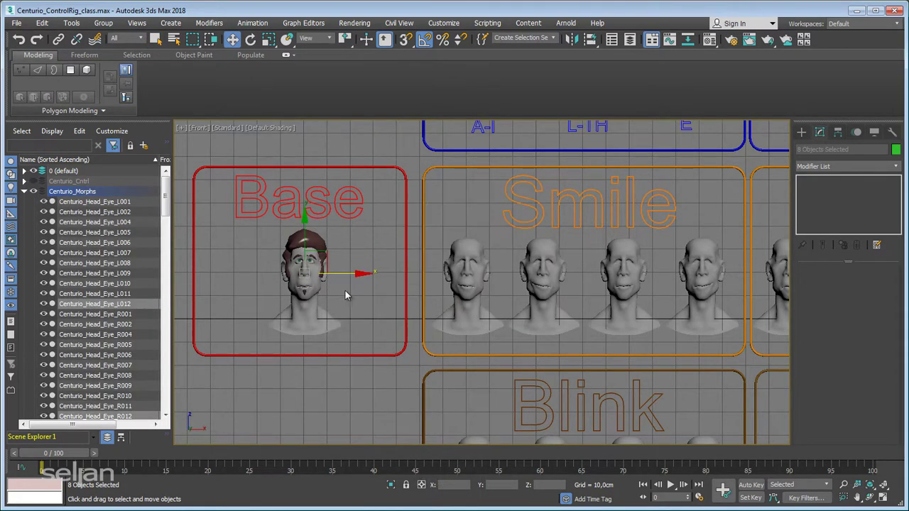
Select the main character's head (Centurio_Head) and show the channel list of its Morpher modifier
scroll(533, 284, "down", 4)
scroll(533, 291, "down", 4)
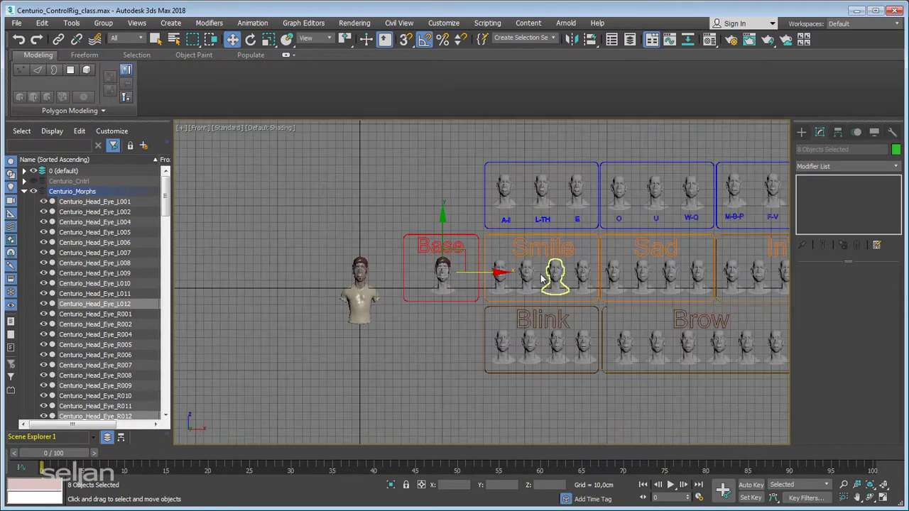
scroll(599, 245, "up", 2)
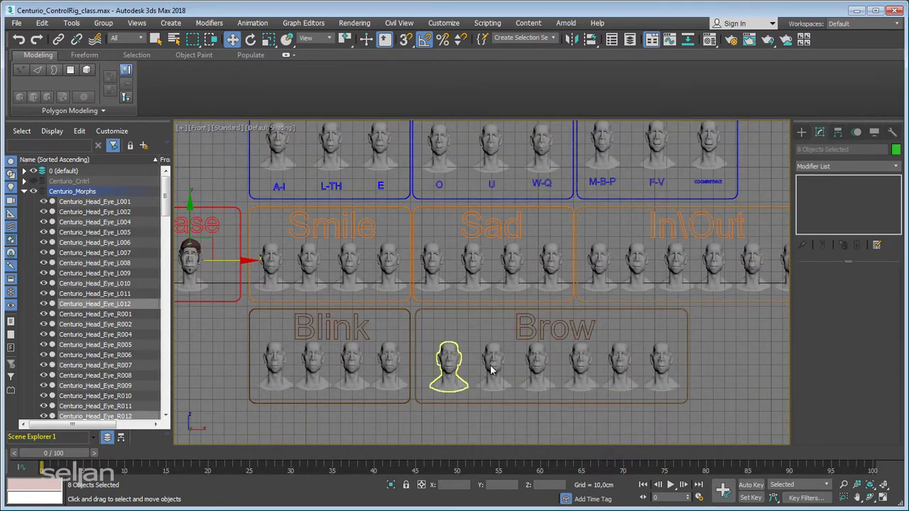
middle_click_drag(437, 242, 424, 278)
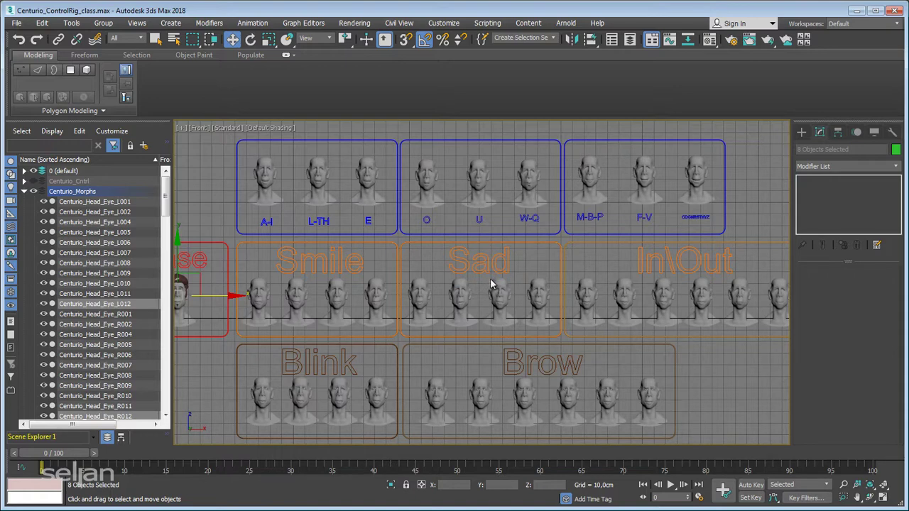
middle_click_drag(386, 290, 575, 278)
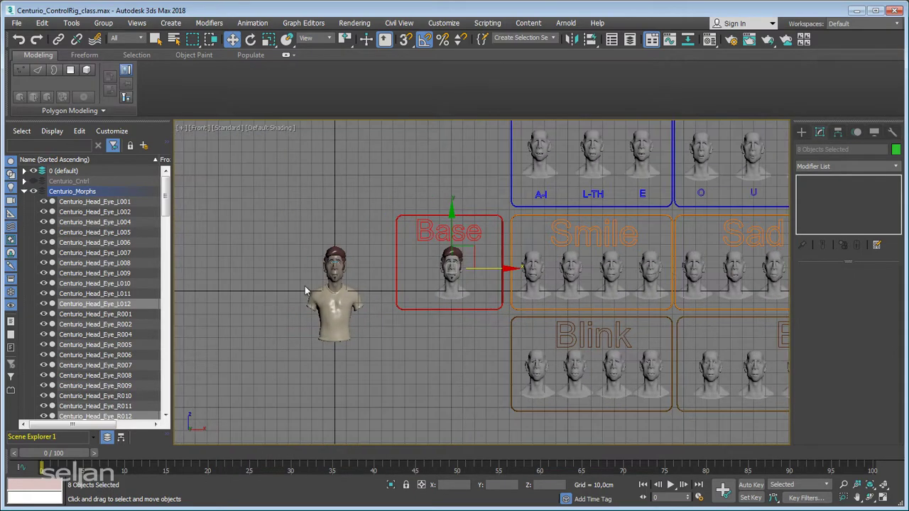
scroll(436, 288, "up", 3)
scroll(468, 270, "up", 2)
left_click(491, 261)
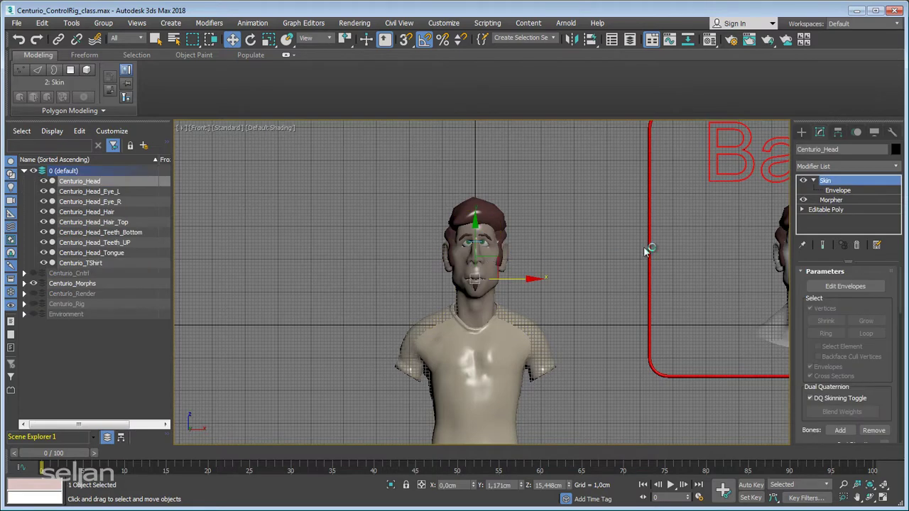
scroll(637, 251, "down", 3)
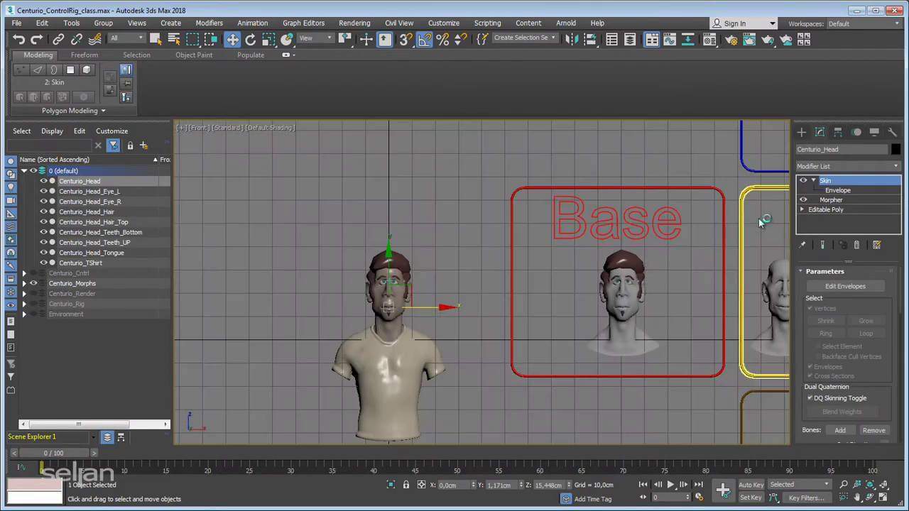
left_click(829, 201)
middle_click_drag(660, 256, 525, 260)
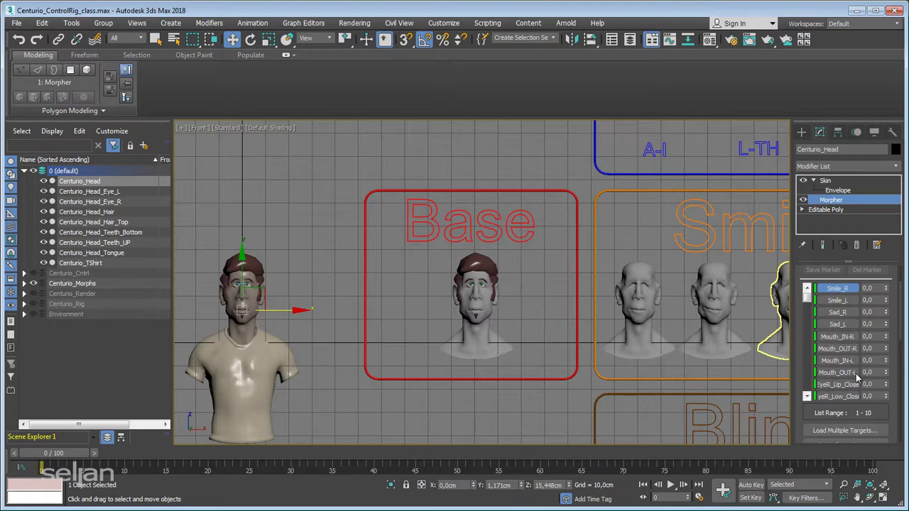
Examine the cheek and mouth shapes of the In\Out morph target heads up close, one after another
middle_click_drag(647, 328, 454, 305)
scroll(454, 305, "down", 2)
middle_click_drag(640, 306, 444, 285)
scroll(443, 305, "up", 3)
scroll(443, 305, "up", 6)
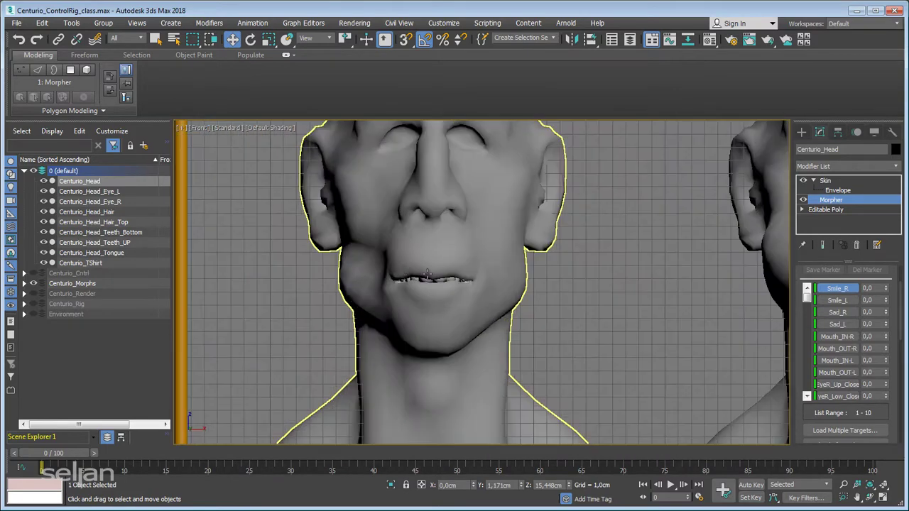
scroll(400, 270, "down", 2)
middle_click_drag(604, 284, 366, 287)
scroll(443, 289, "up", 2)
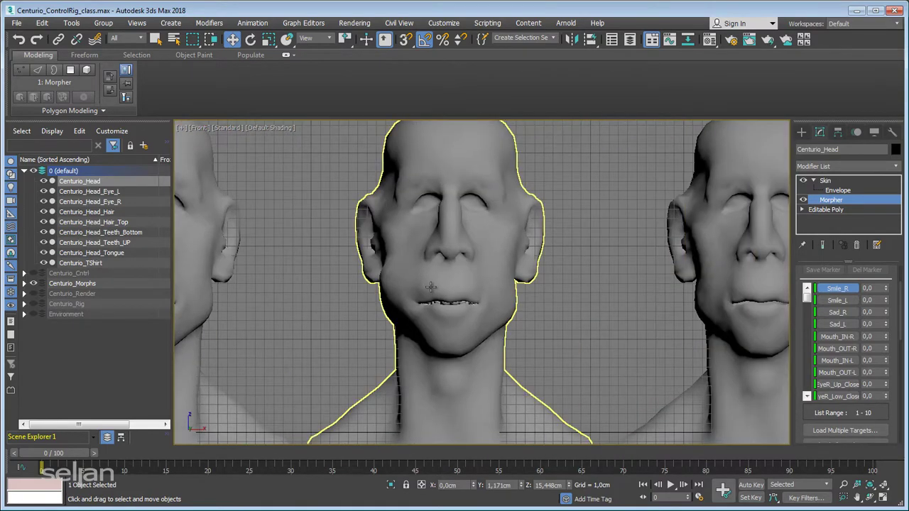
middle_click_drag(510, 280, 279, 310)
scroll(385, 272, "down", 2)
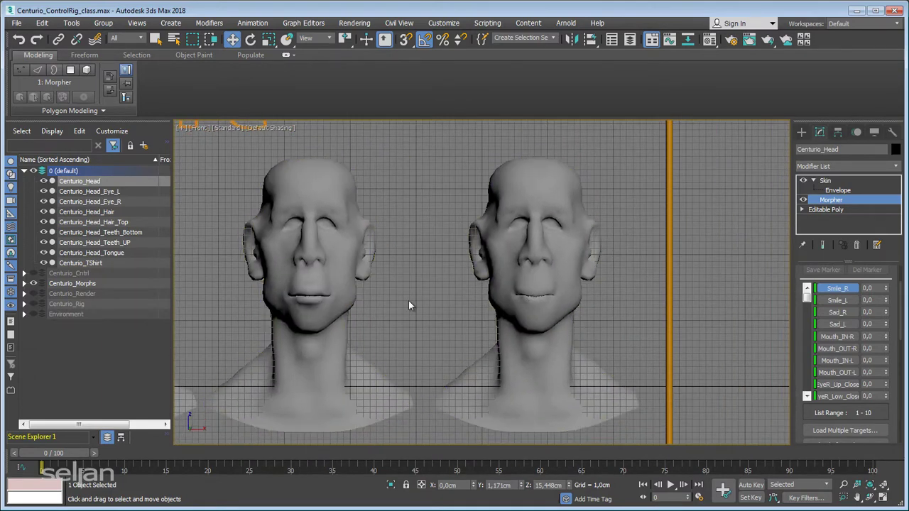
Select the CM_Mouth_Forced head in the In\Out group and examine the group's mouth shapes from several angles in a perspective view
left_click(526, 316)
key("p")
middle_click_drag(551, 295, 476, 295, "alt")
scroll(471, 282, "down", 5)
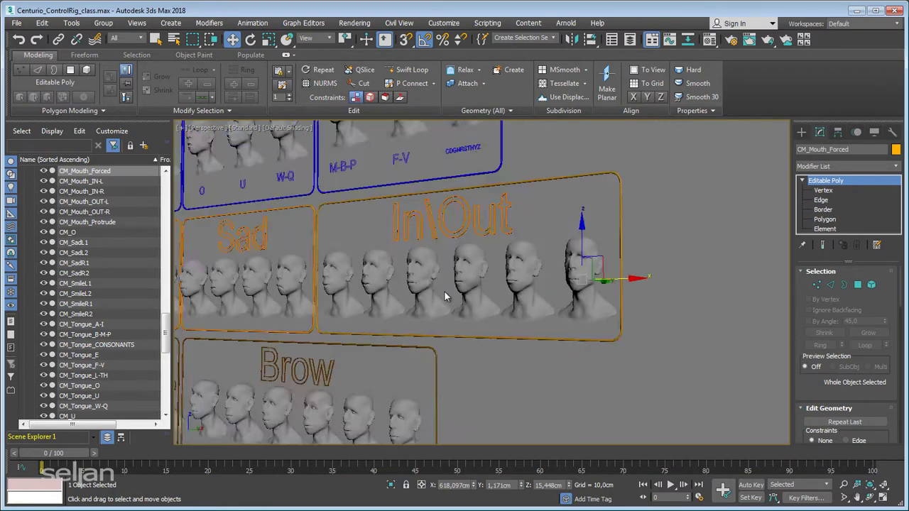
scroll(475, 296, "up", 3)
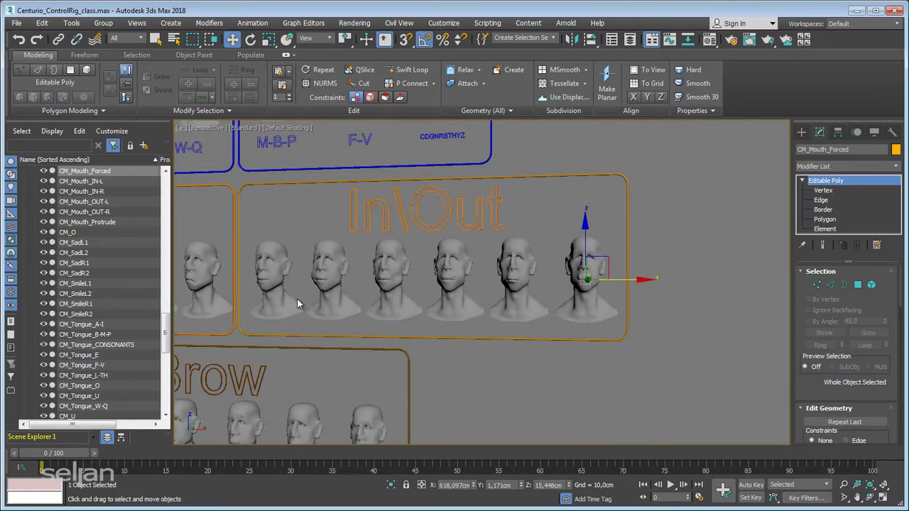
middle_click_drag(297, 298, 436, 297, "alt")
scroll(426, 295, "down", 3)
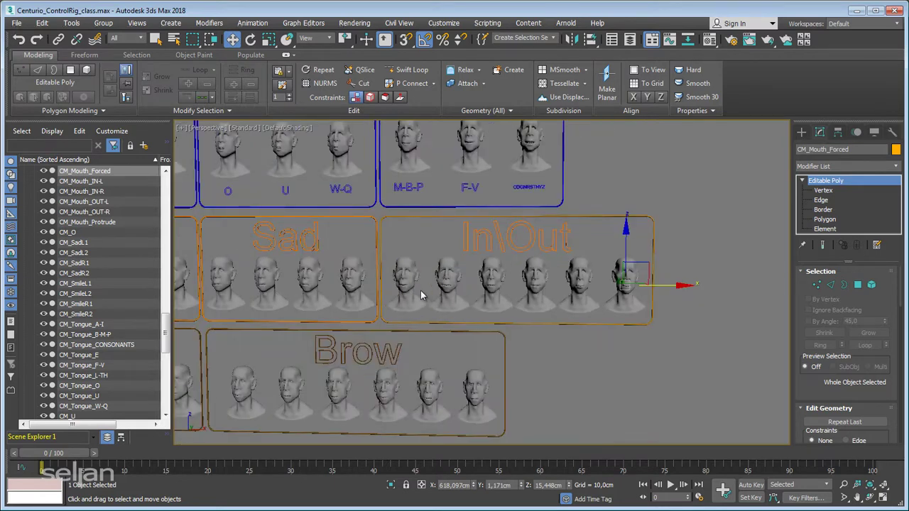
scroll(454, 291, "up", 3)
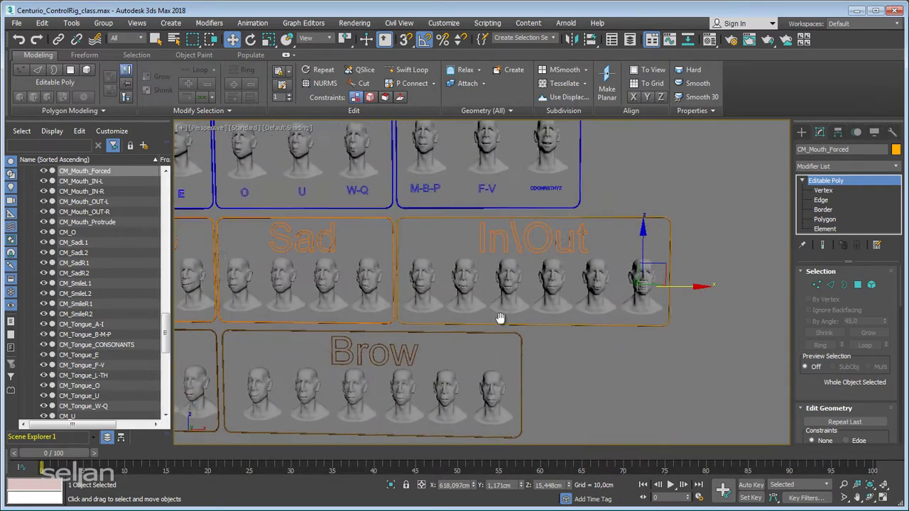
middle_click_drag(547, 297, 561, 319, "alt")
middle_click_drag(517, 301, 526, 270, "alt")
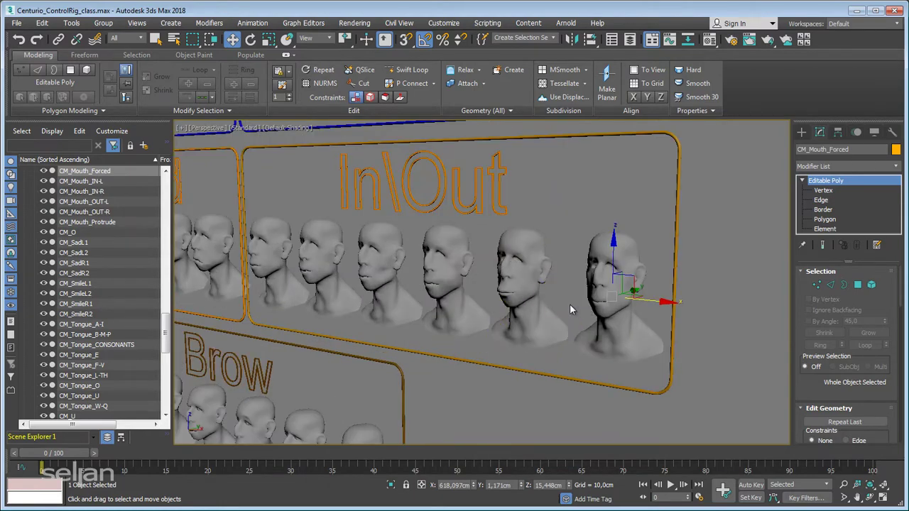
Examine the phoneme heads from A-I through CDGNRSTHYZ, and return to the main character beside the Base group
scroll(570, 304, "down", 4)
scroll(501, 246, "up", 2)
scroll(504, 249, "up", 8)
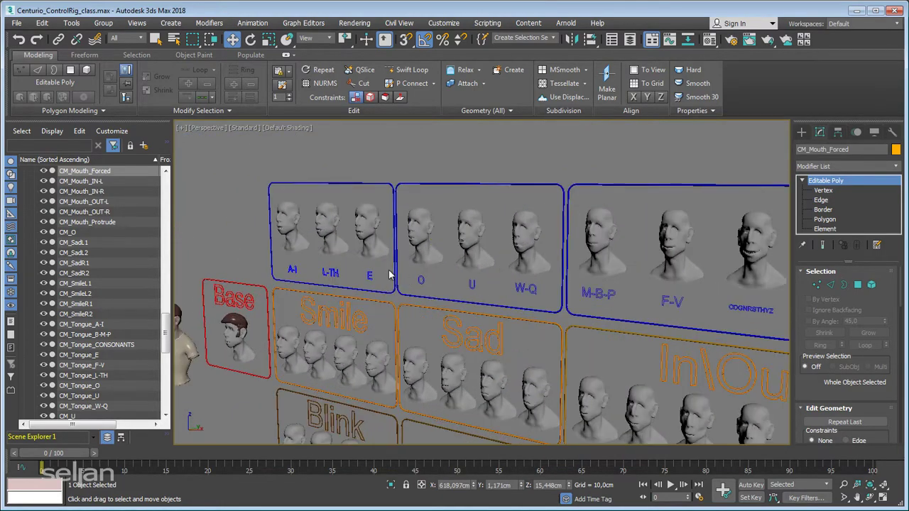
middle_click_drag(592, 238, 489, 275, "alt")
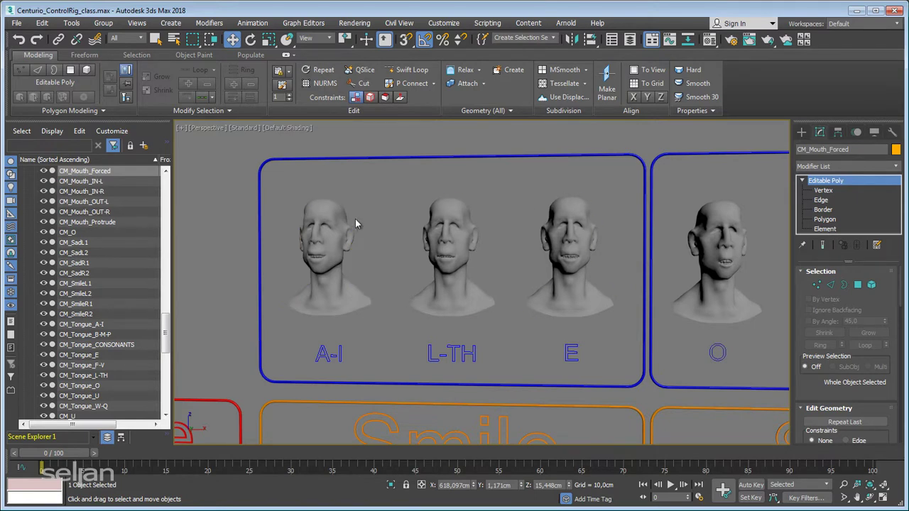
scroll(404, 260, "down", 4)
middle_click_drag(664, 266, 537, 264)
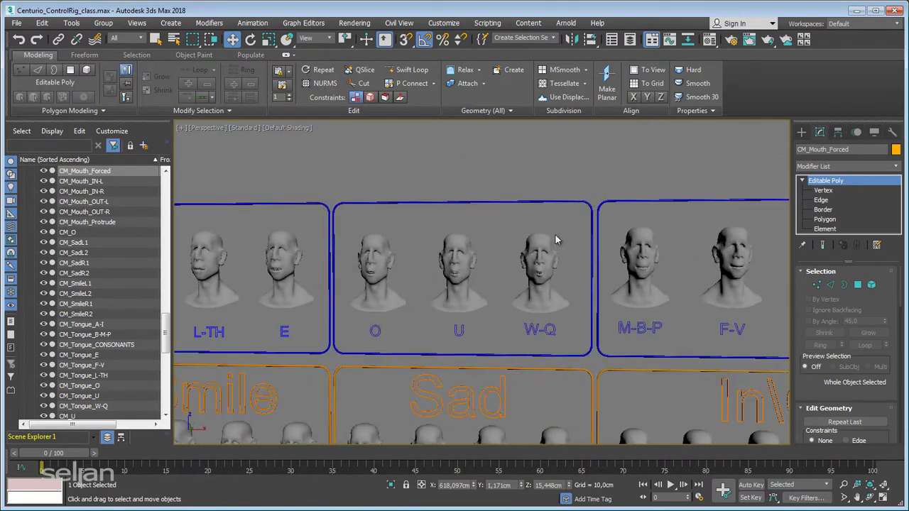
middle_click_drag(454, 287, 376, 283)
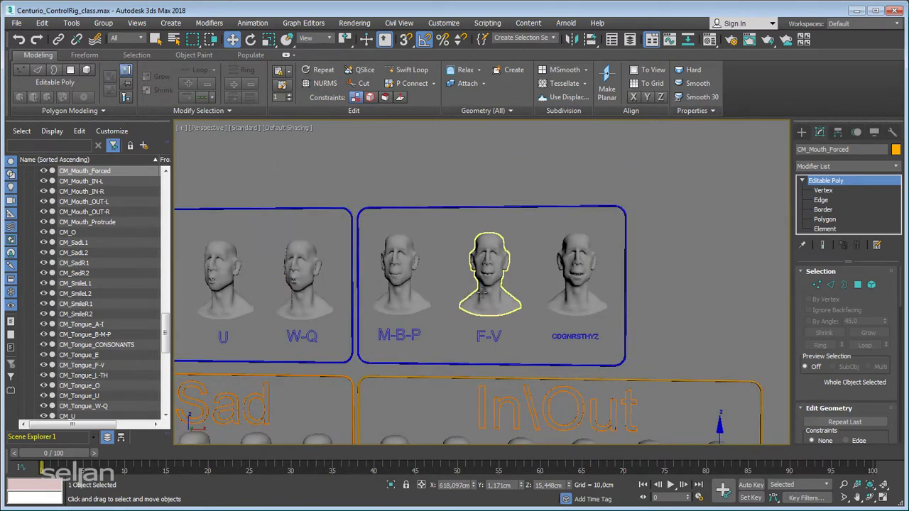
scroll(601, 258, "down", 4)
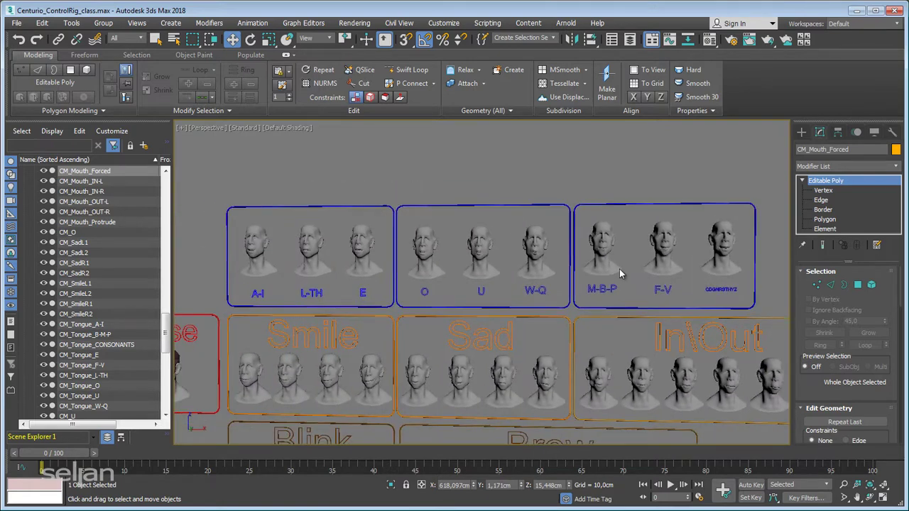
scroll(612, 273, "up", 3)
scroll(660, 256, "down", 3)
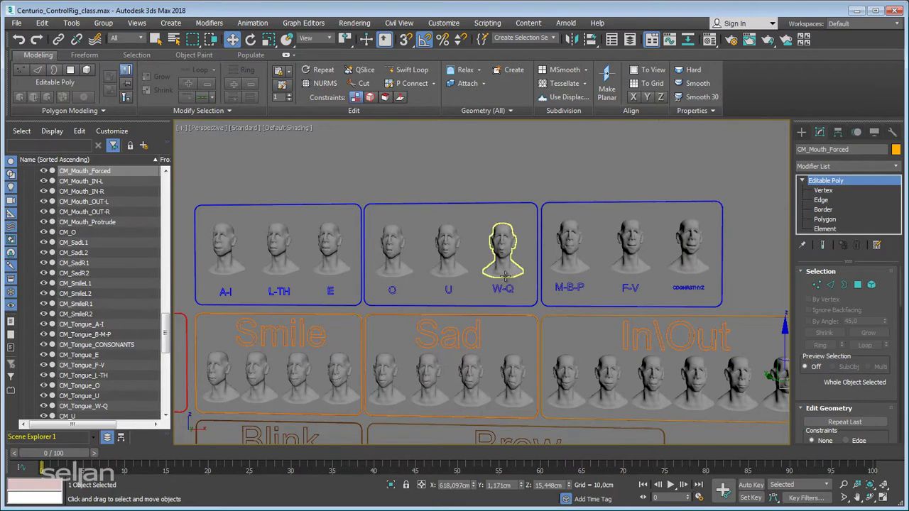
scroll(531, 264, "down", 4)
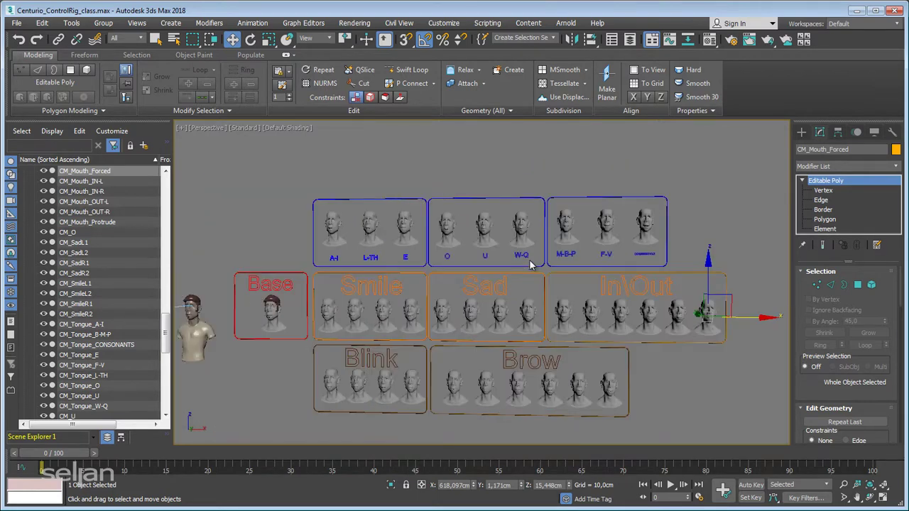
middle_click_drag(490, 282, 558, 250)
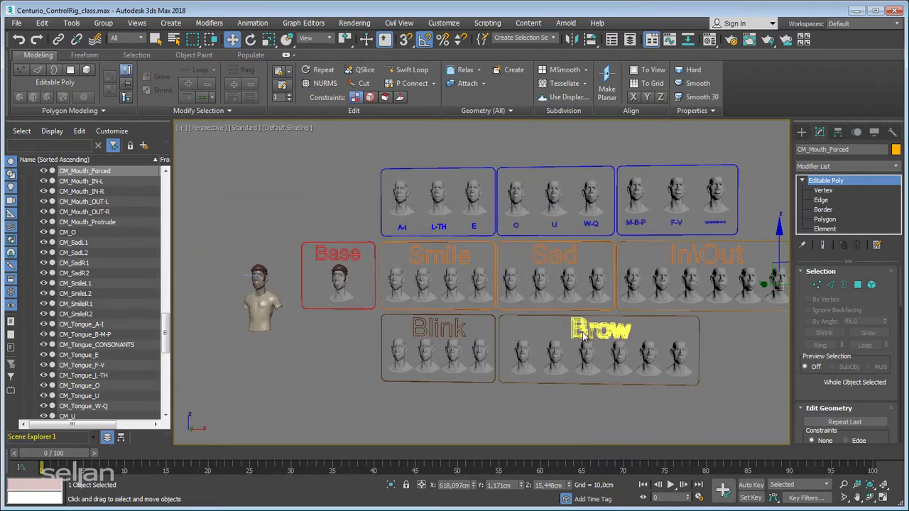
middle_click_drag(324, 353, 508, 341)
scroll(467, 335, "up", 3)
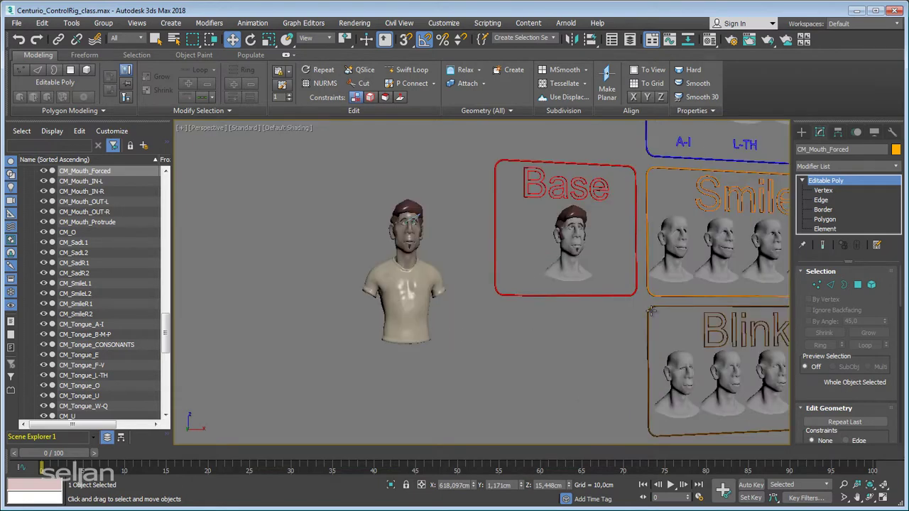
Select the main character's head (Centurio_Head) and display its Morpher modifier channels
scroll(451, 215, "up", 4)
middle_click_drag(450, 215, 522, 275)
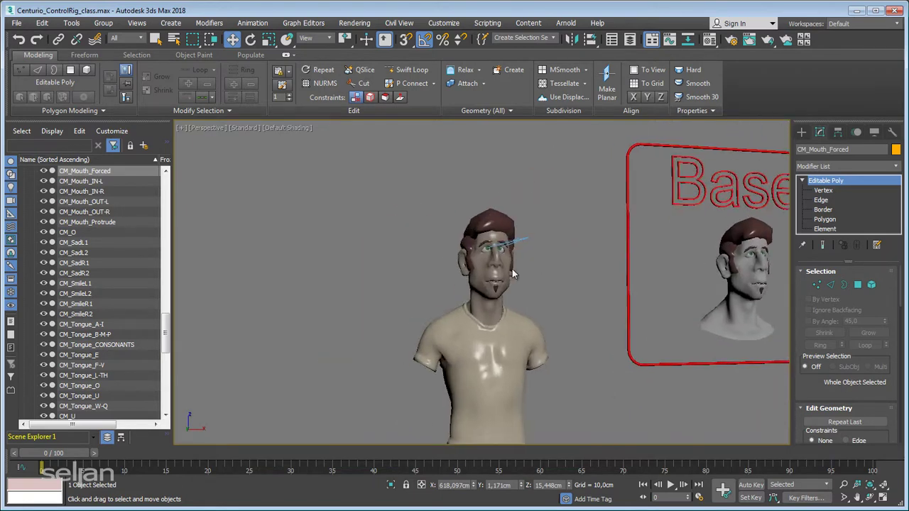
scroll(522, 275, "up", 3)
left_click(482, 274)
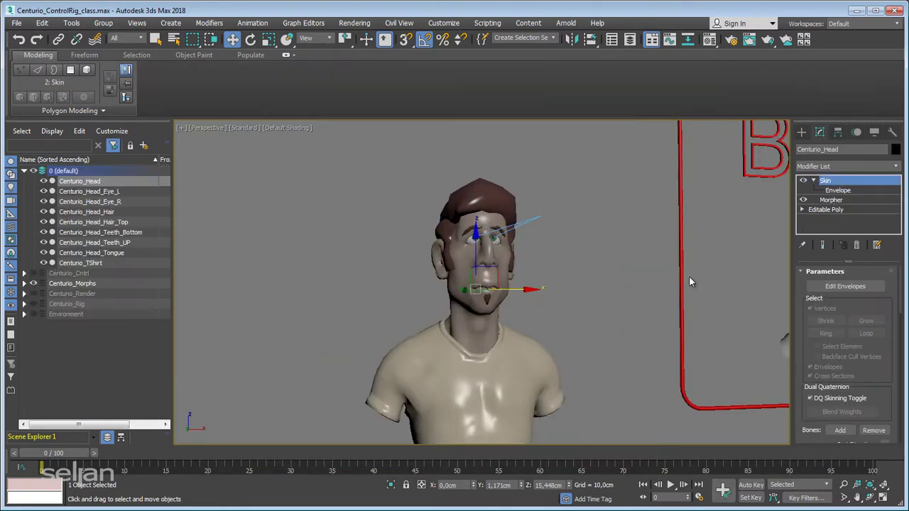
left_click(829, 201)
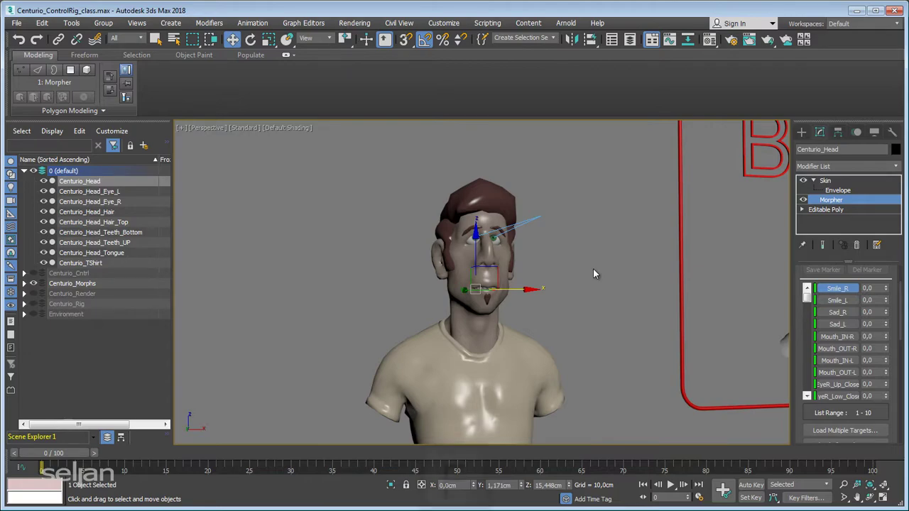
Show the character's head in the Front view and collapse the 0 (default) layer in the scene list
key("f")
scroll(645, 283, "down", 5)
scroll(245, 275, "up", 10)
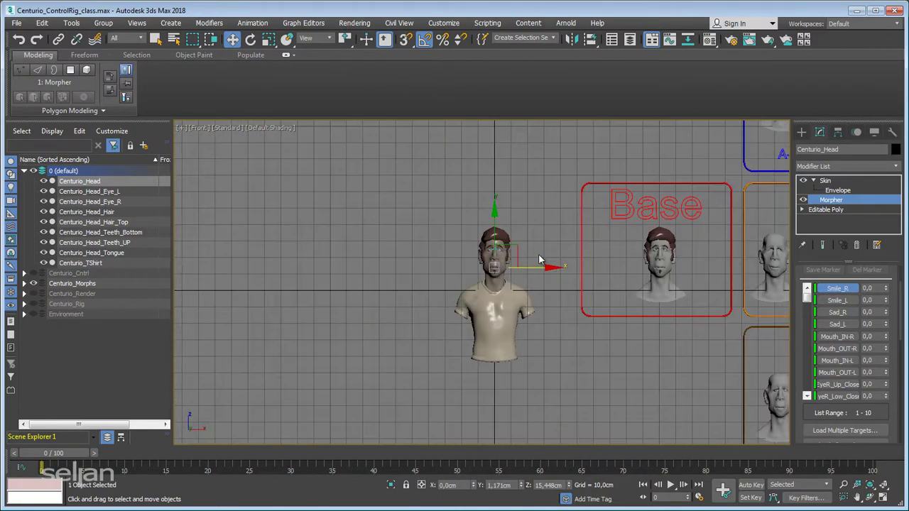
left_click(801, 134)
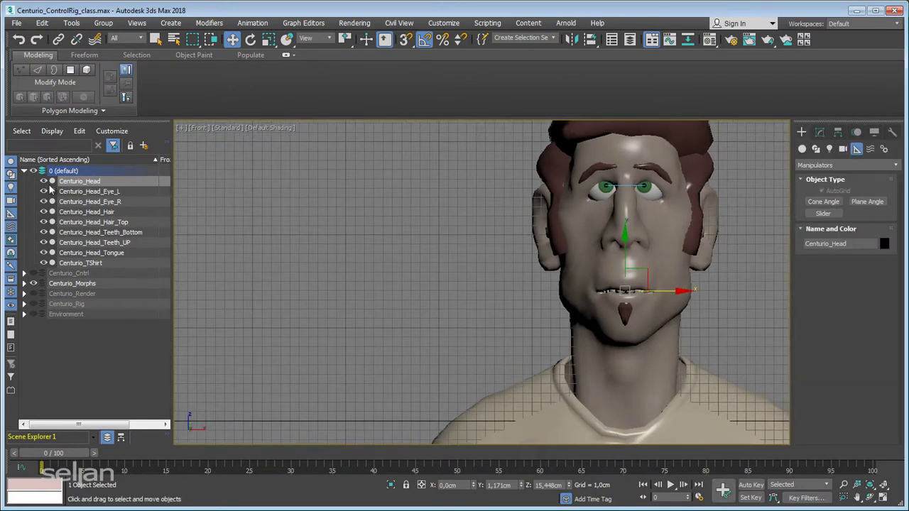
left_click(24, 171)
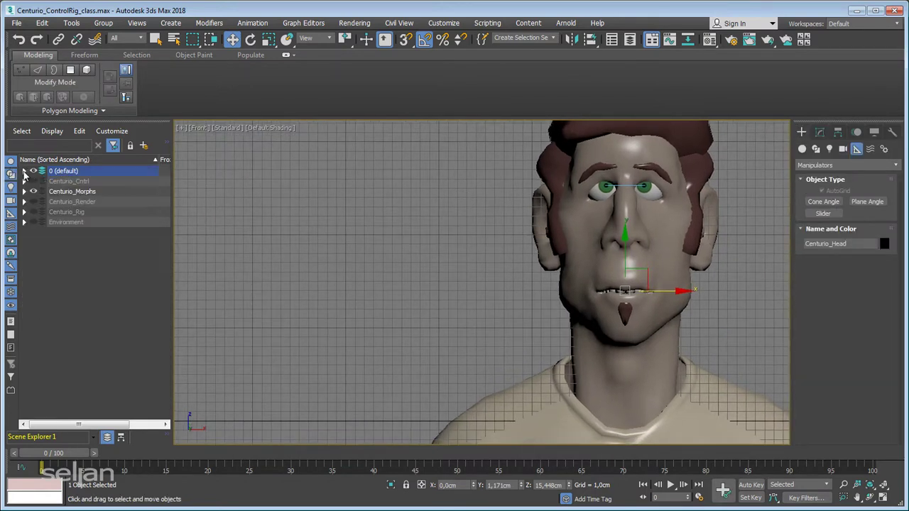
Hide the modeling ribbon and draw a 6 by 6 cm rectangle beside the character's head, snapped to the grid points
left_click(816, 151)
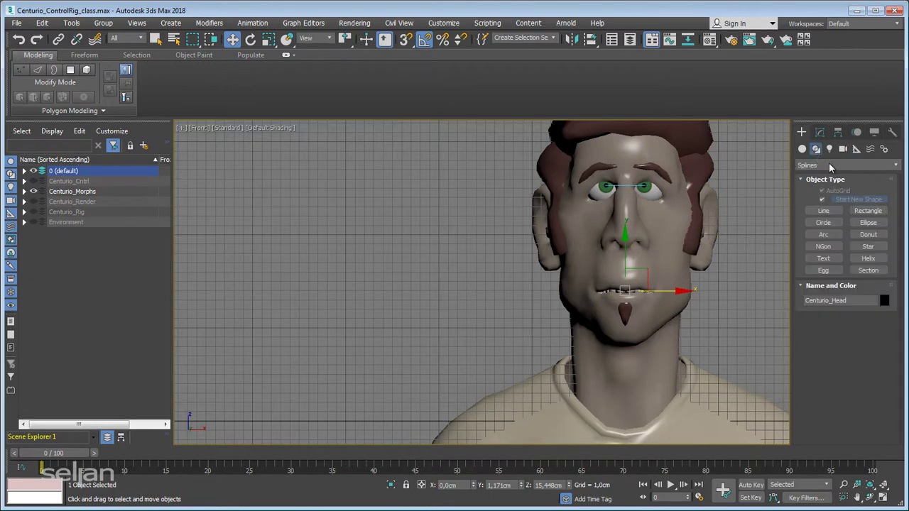
left_click(868, 211)
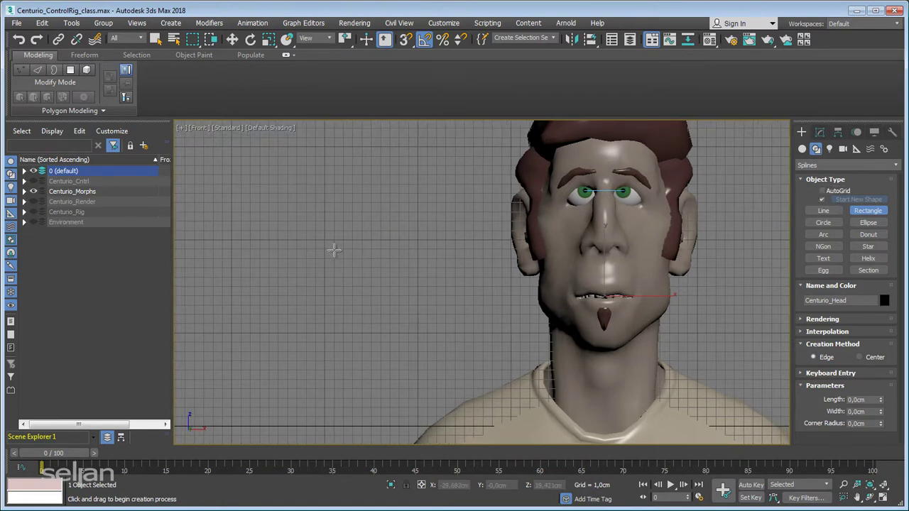
key("s")
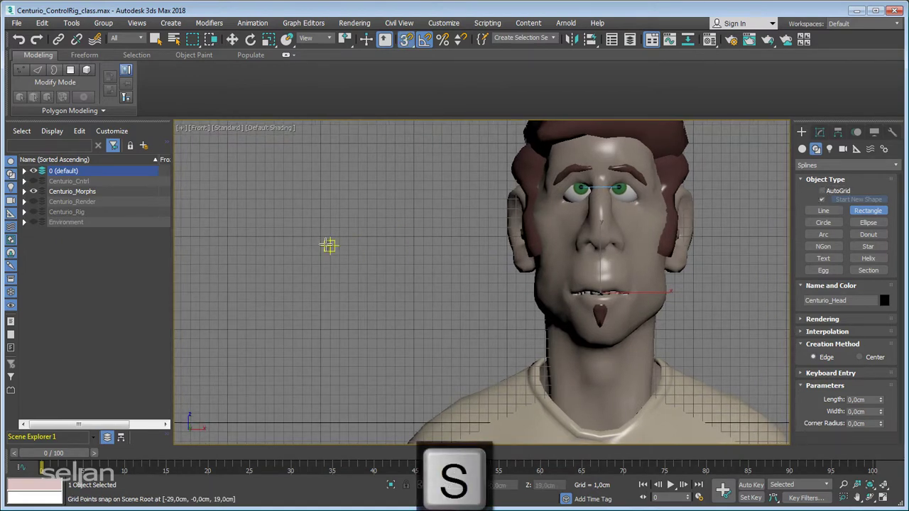
left_click(652, 39)
scroll(362, 238, "down", 3)
scroll(329, 230, "up", 2)
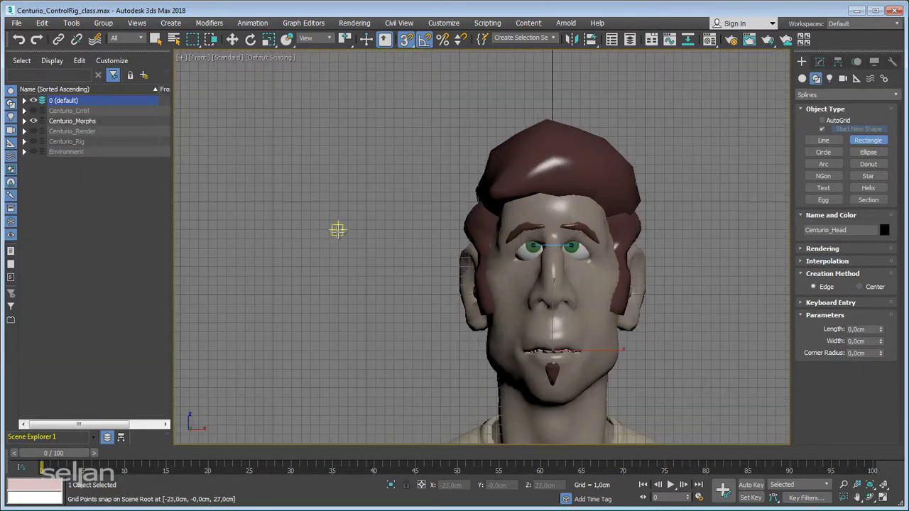
scroll(436, 229, "up", 1)
scroll(339, 218, "up", 1)
scroll(422, 206, "up", 2)
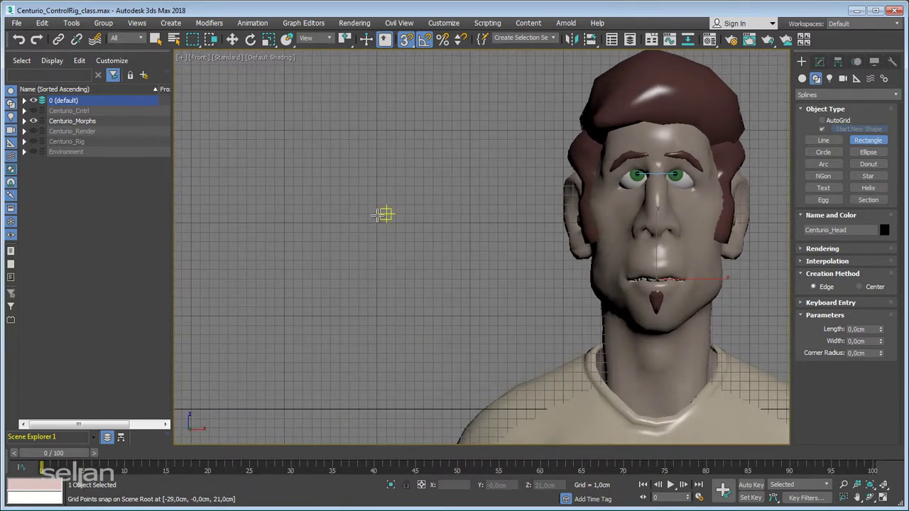
scroll(375, 227, "up", 1)
left_click_drag(384, 236, 438, 290)
key("s")
middle_click_drag(438, 291, 397, 297)
scroll(398, 277, "up", 2)
key("w")
Turn off viewport rendering of the rectangle so it displays as a thin line
left_click(820, 62)
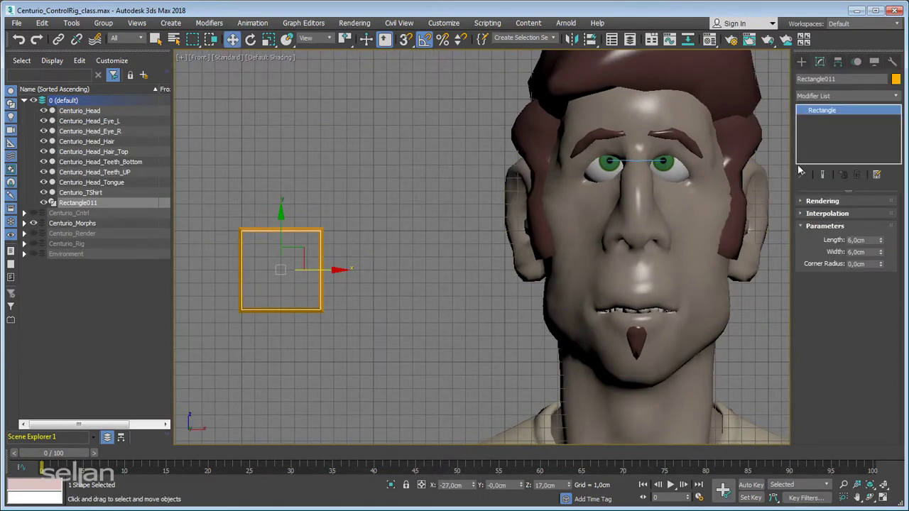
left_click(823, 201)
left_click(808, 223)
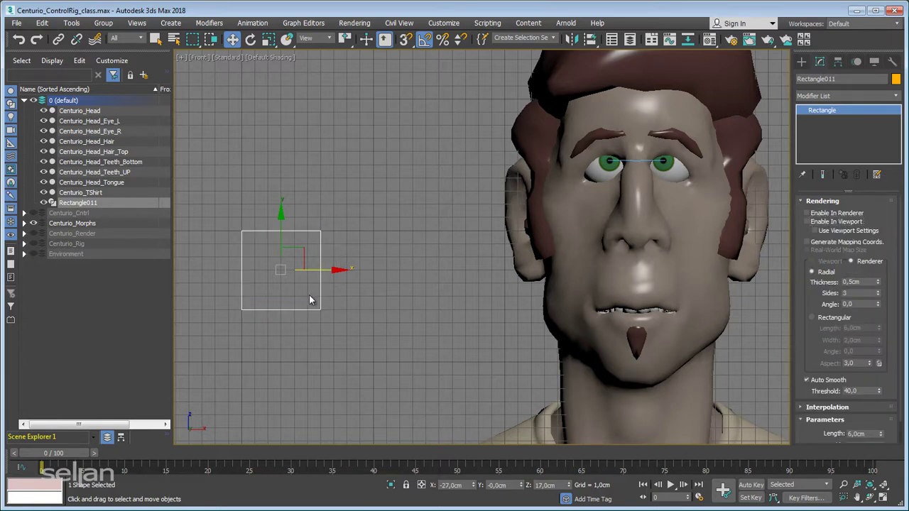
left_click(815, 203)
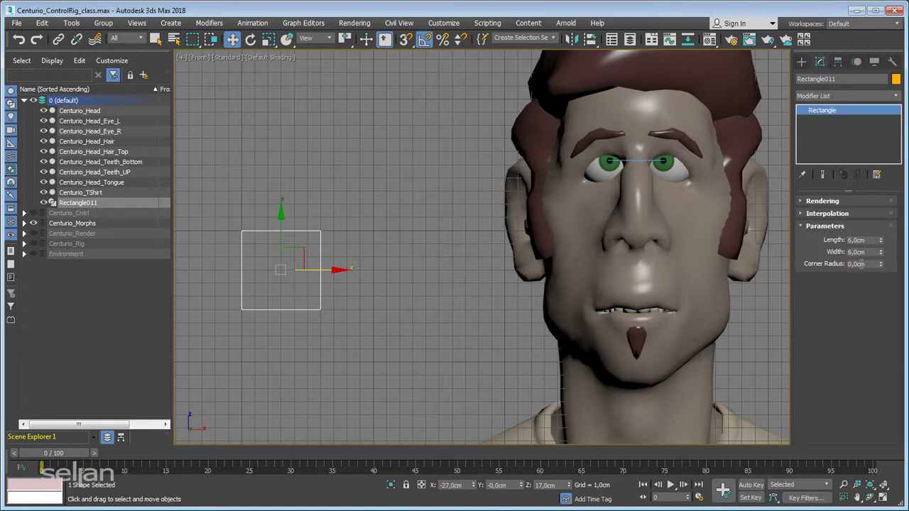
Set the rectangle's corner radius to 0,5 cm
type("0,5")
key("Return")
middle_click_drag(398, 282, 488, 289)
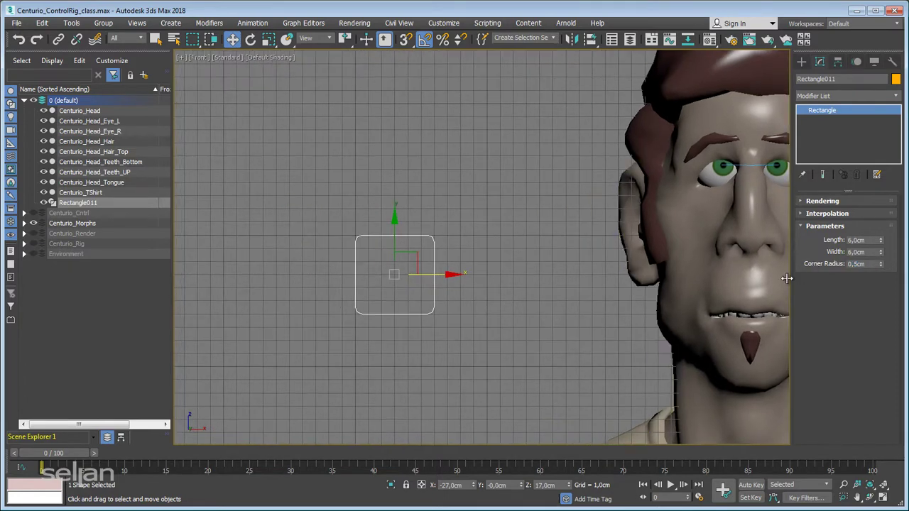
middle_click_drag(552, 269, 446, 313)
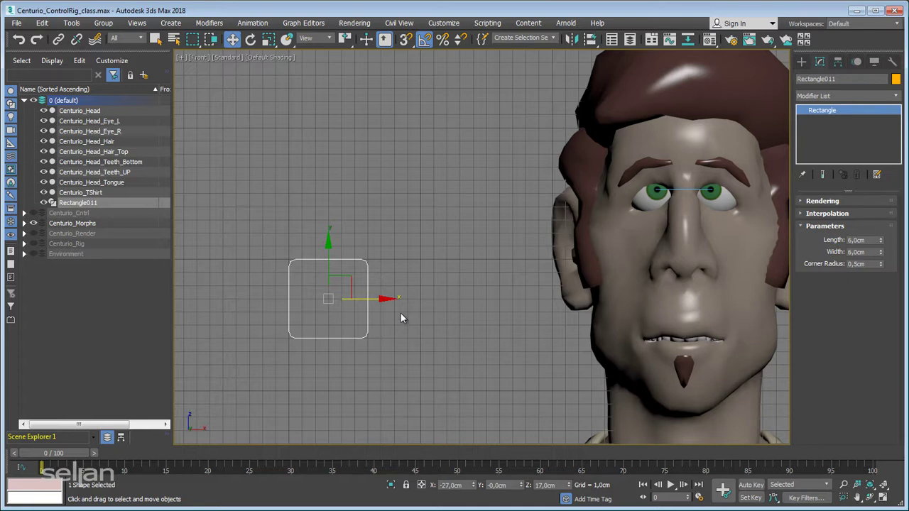
Convert the rounded rectangle to an Editable Spline
right_click(373, 310)
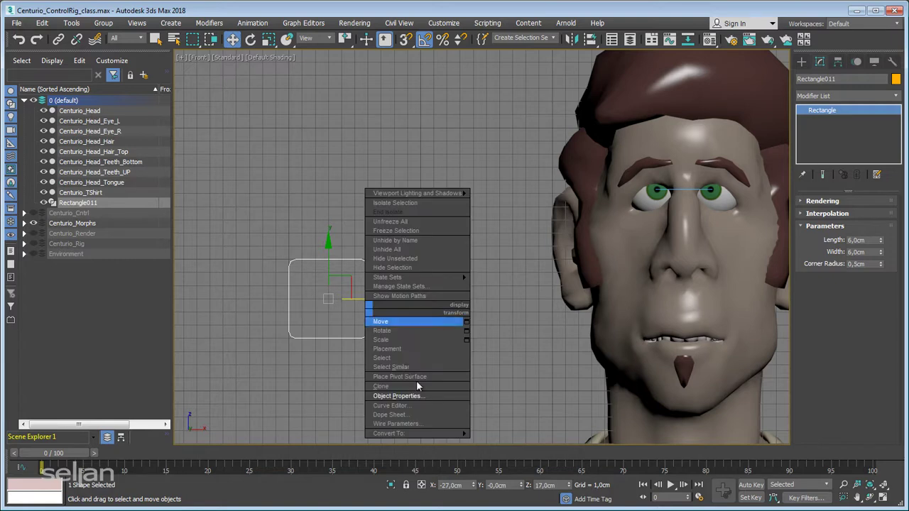
mouse_move(446, 431)
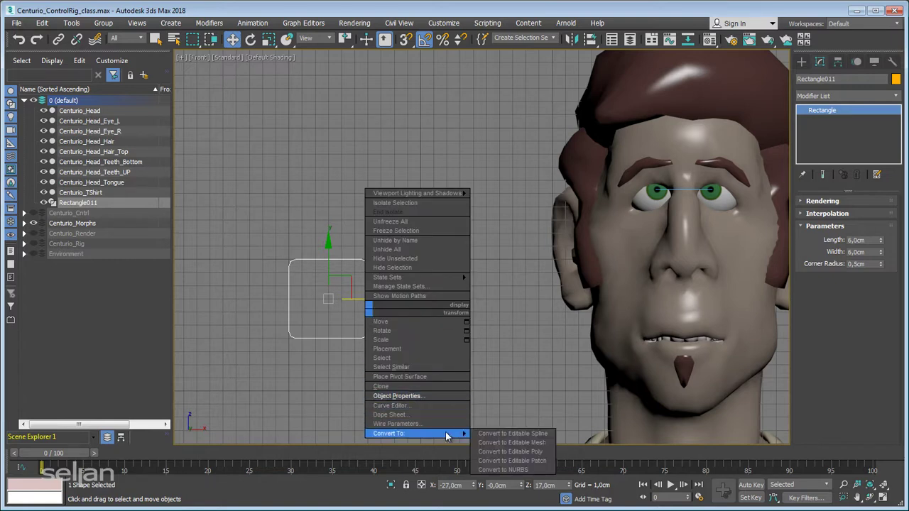
left_click(513, 434)
middle_click_drag(487, 410, 599, 403)
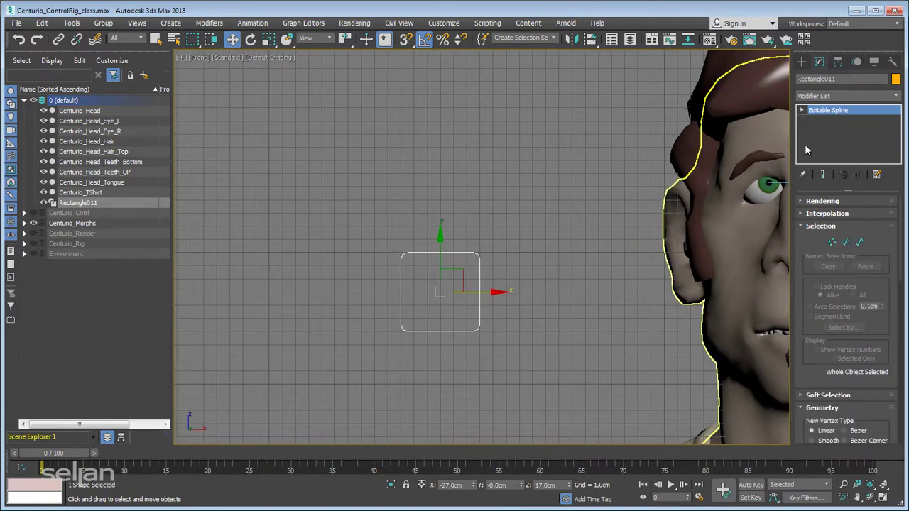
Select the straight right-hand segment of the rounded square at Segment level
left_click(802, 110)
middle_click_drag(564, 230, 542, 221)
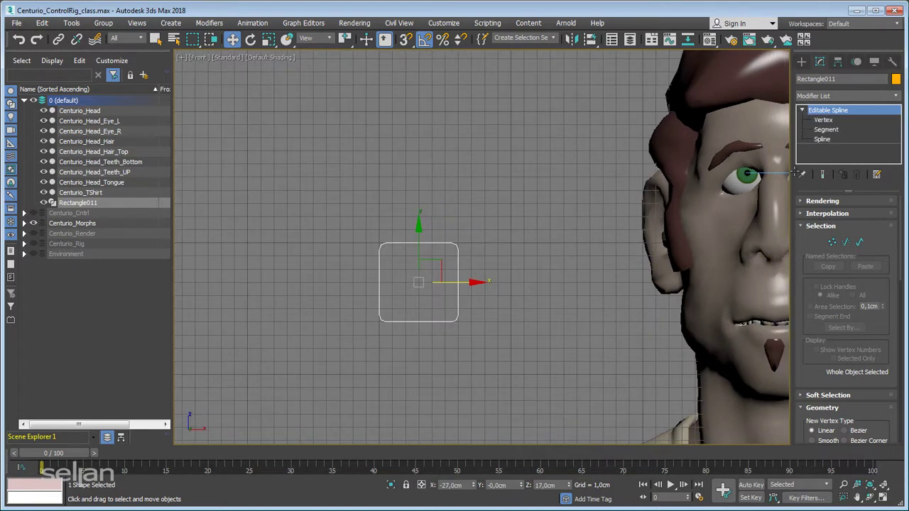
left_click(827, 129)
middle_click_drag(495, 303, 502, 300)
left_click(465, 295)
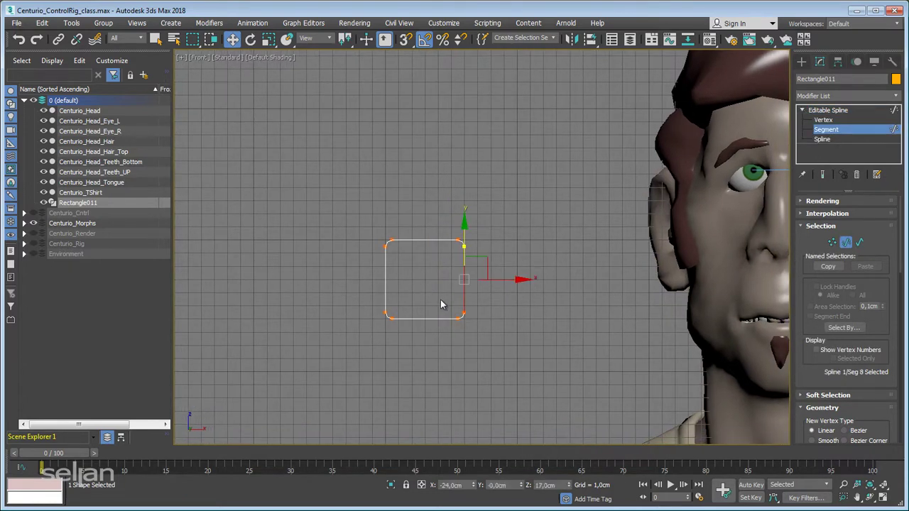
Try copying the right-hand segment along X towards the middle of the square, and undo the copy
middle_click_drag(428, 295, 465, 294)
scroll(500, 302, "up", 2)
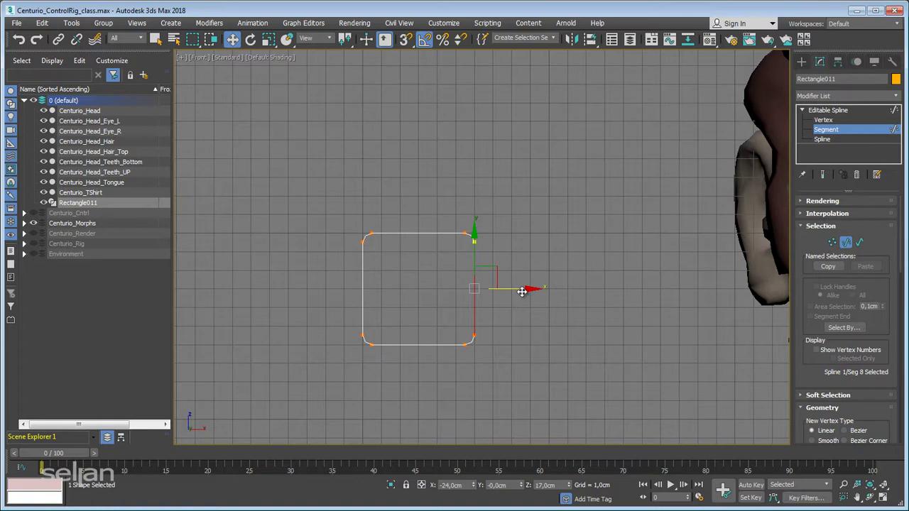
left_click_drag(522, 291, 458, 291, "shift")
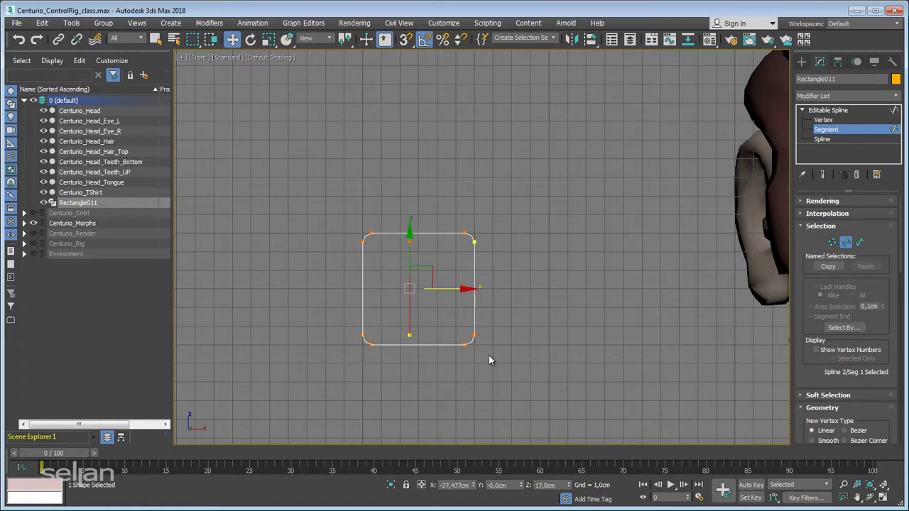
middle_click_drag(489, 361, 479, 319)
scroll(451, 295, "up", 2)
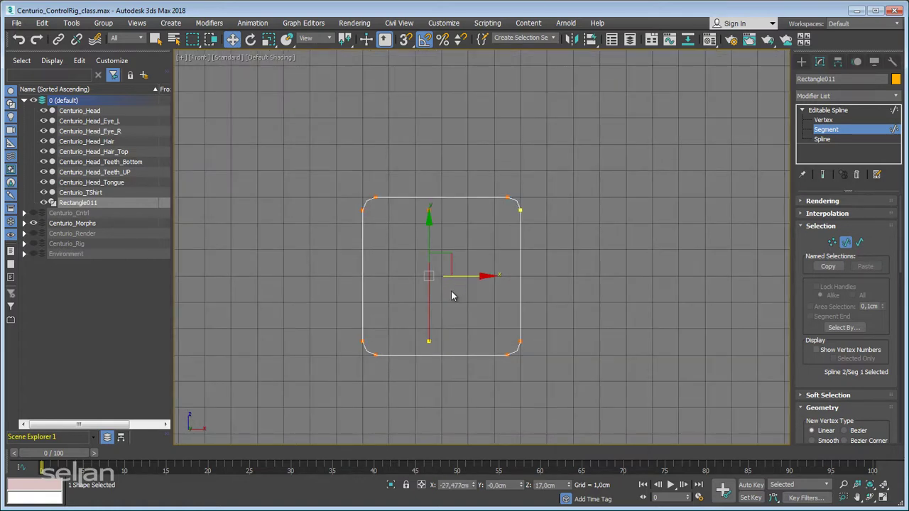
key("ctrl+z")
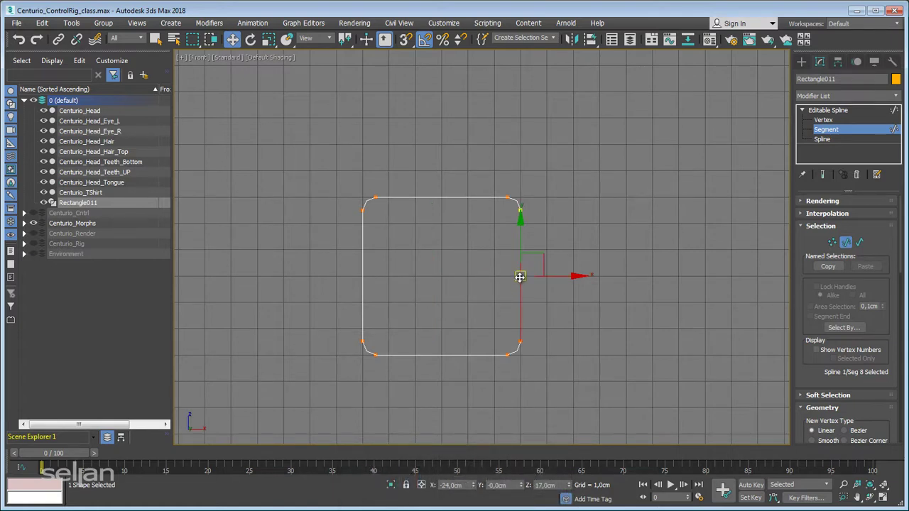
Copy the right-hand segment to the square's center and position the copy at X -27 cm and Z 17 cm
left_click_drag(520, 276, 439, 282, "shift")
scroll(462, 296, "up", 3)
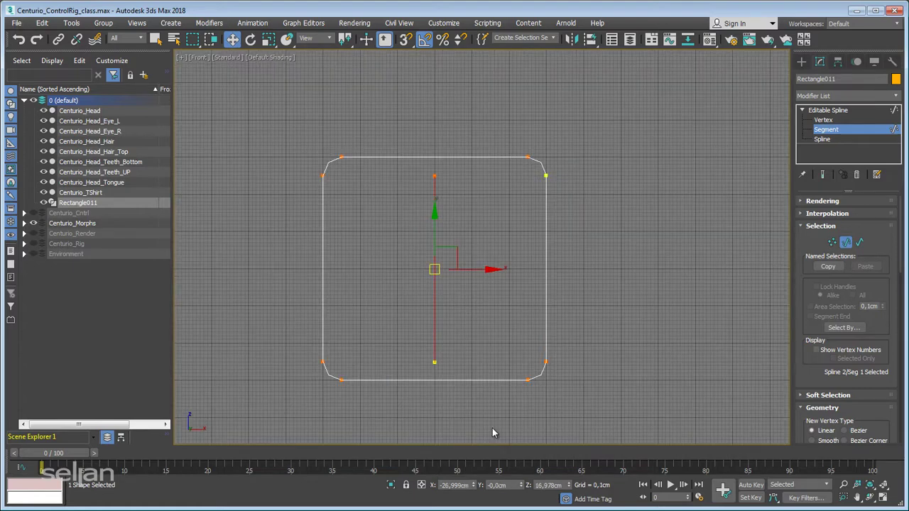
left_click(552, 486)
type("17")
key("Return")
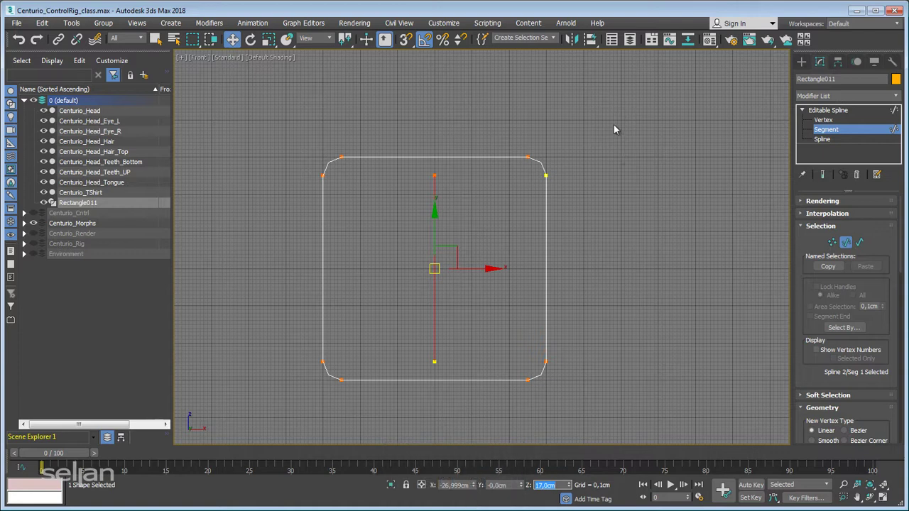
left_click(455, 486)
type("-27")
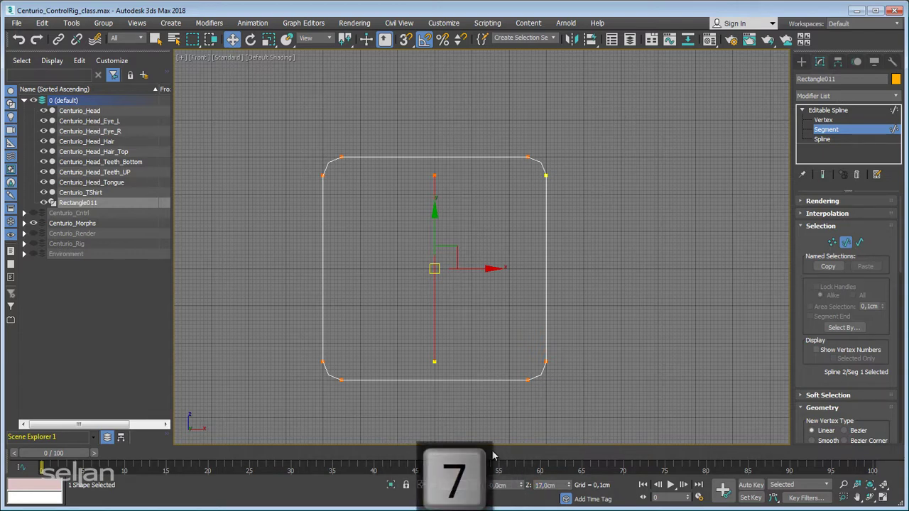
key("Return")
Copy the square's top segment down to the center, set the copy's Z position to 17 cm, and clear the segment selection
left_click(470, 161)
mouse_move(429, 125)
left_mouse_down("shift")
mouse_move(429, 248)
mouse_move(428, 237)
left_mouse_up("shift")
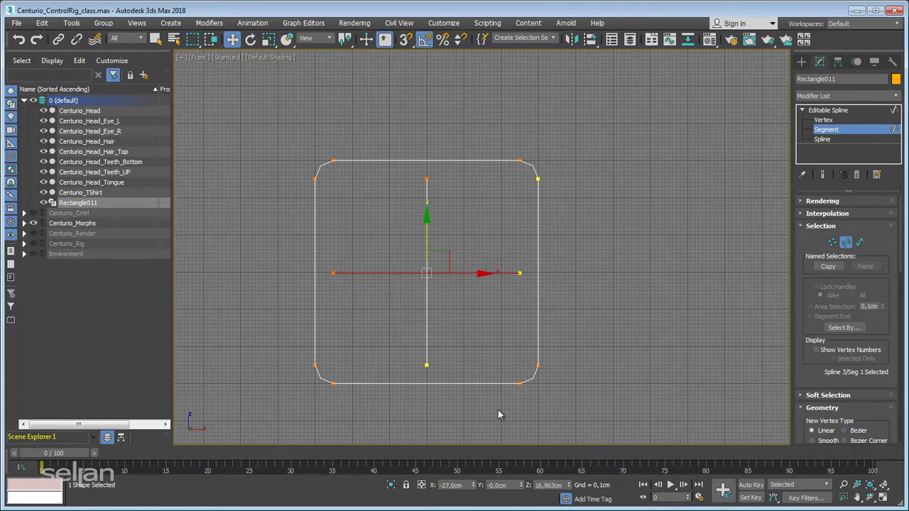
left_click(554, 485)
type("17")
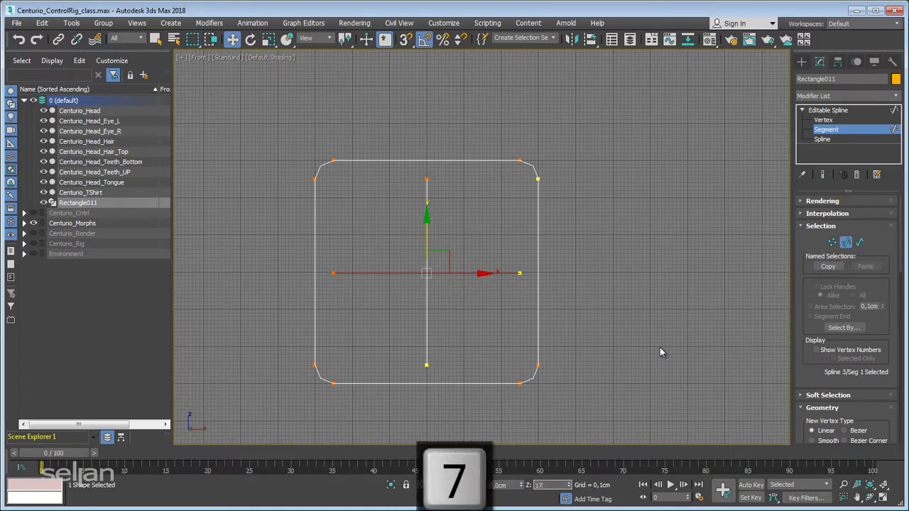
key("Return")
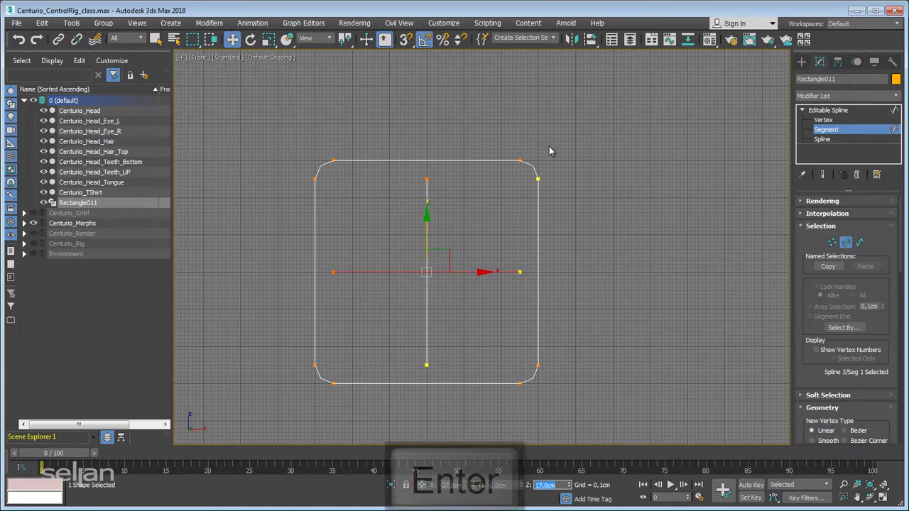
left_click(604, 146)
scroll(601, 159, "down", 3)
scroll(550, 213, "up", 4)
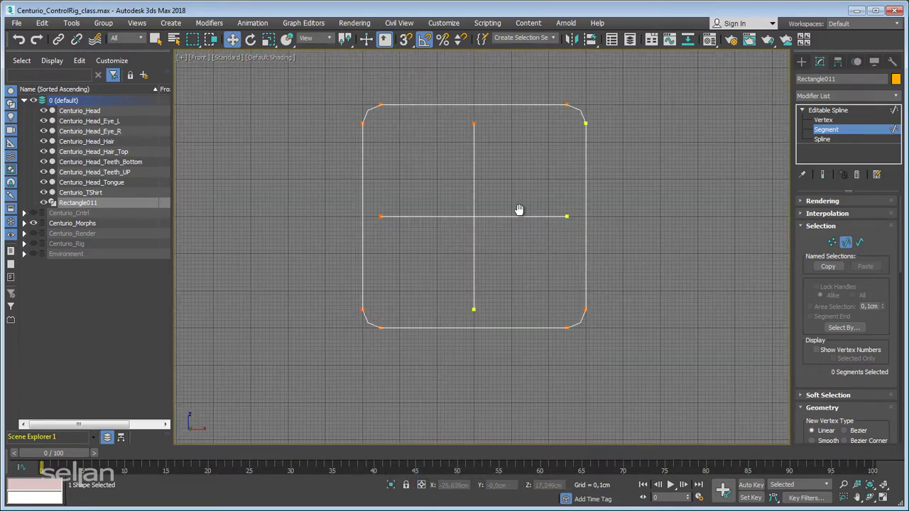
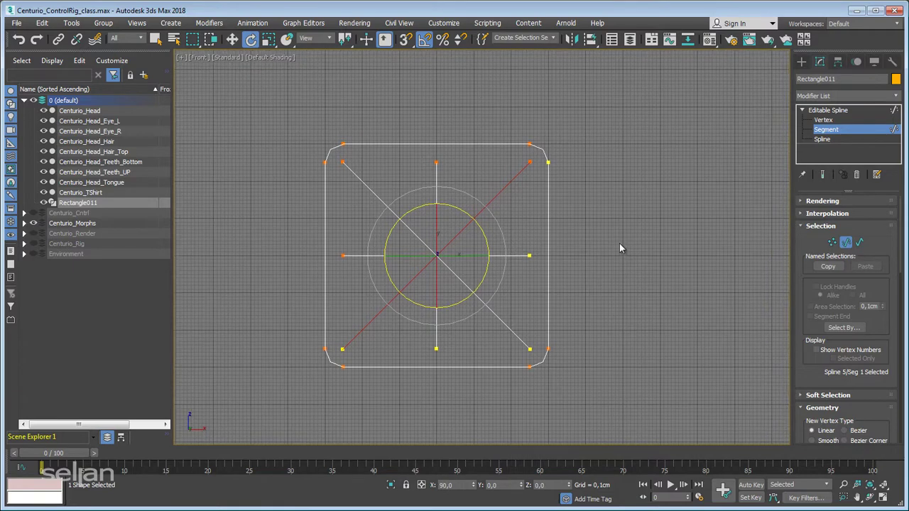
Leave segment editing and deselect the control shape
key("2")
scroll(661, 220, "down", 2)
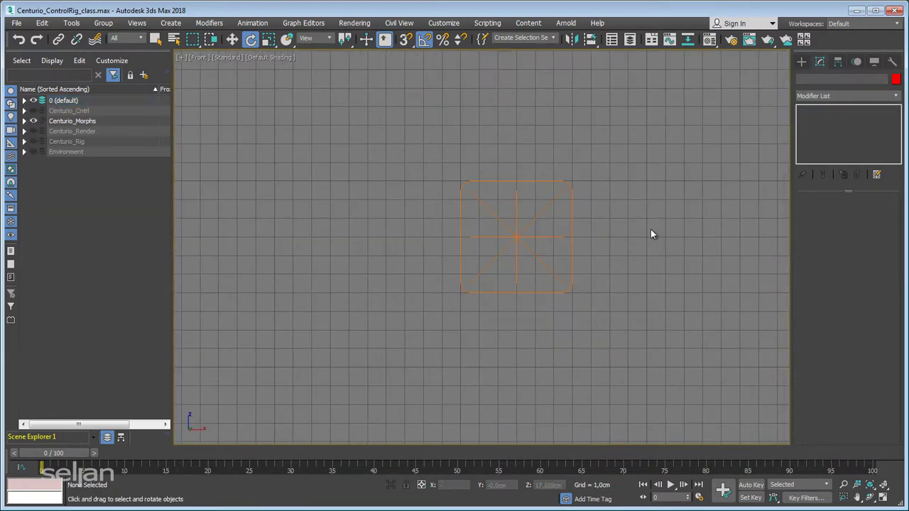
scroll(605, 282, "down", 2)
scroll(602, 284, "up", 2)
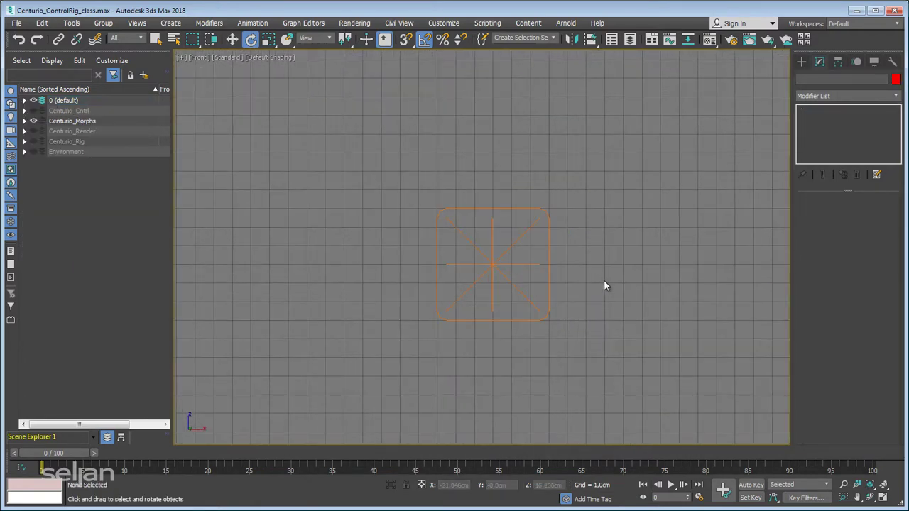
Draw a circle with a radius of about 1.27 cm beside the rounded square in the front view
scroll(608, 272, "down", 2)
scroll(605, 267, "up", 4)
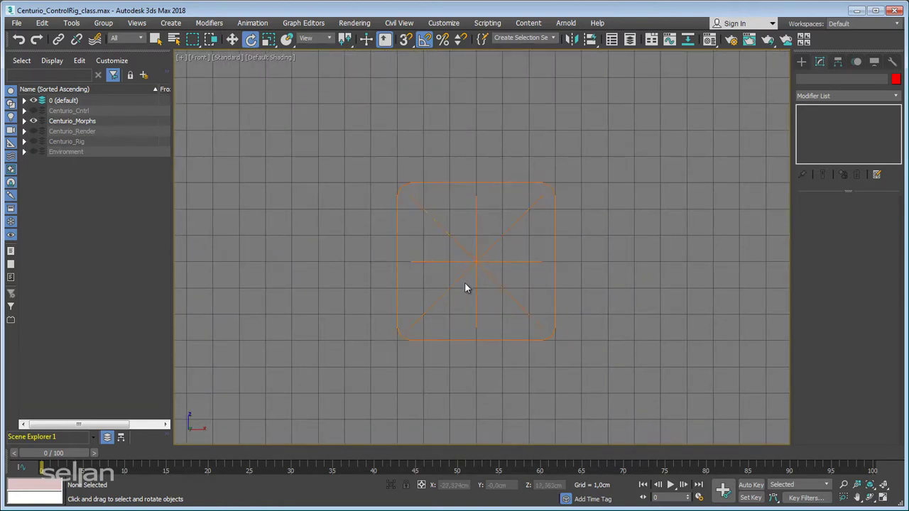
left_click(801, 62)
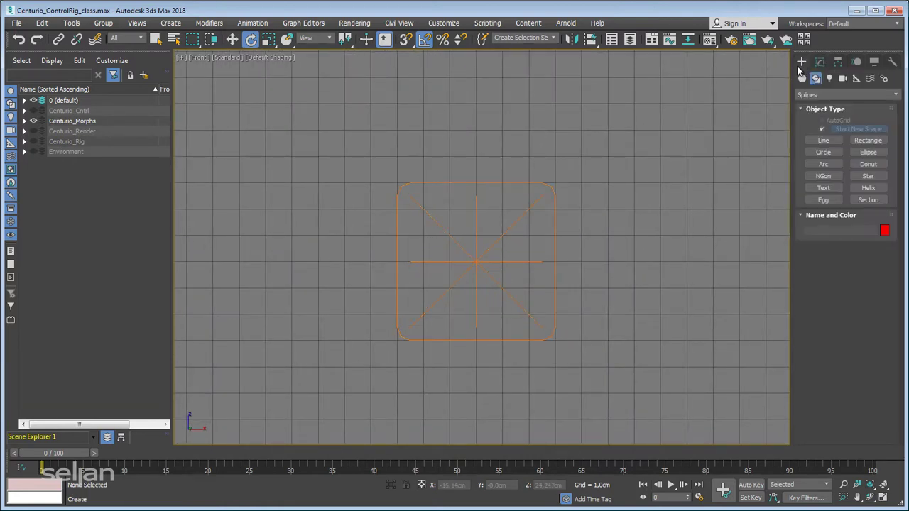
middle_click_drag(664, 186, 686, 181)
left_click(823, 152)
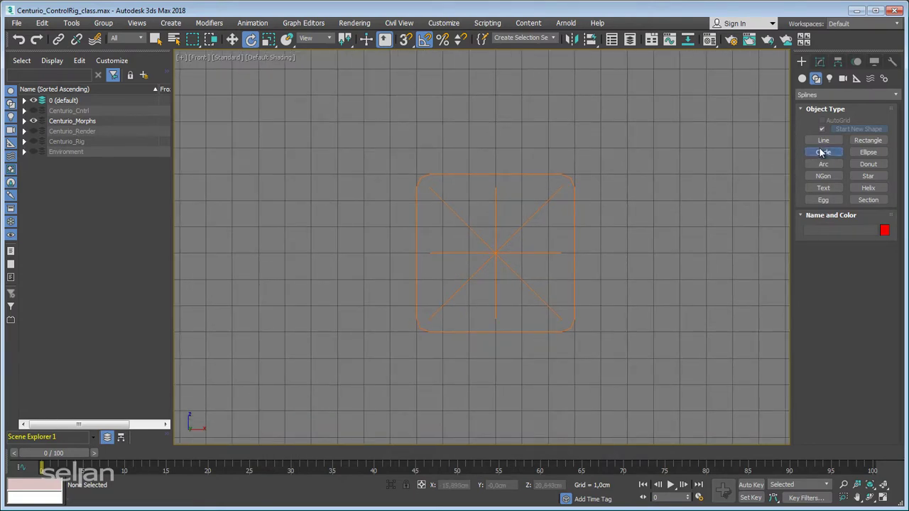
middle_click_drag(682, 218, 665, 229)
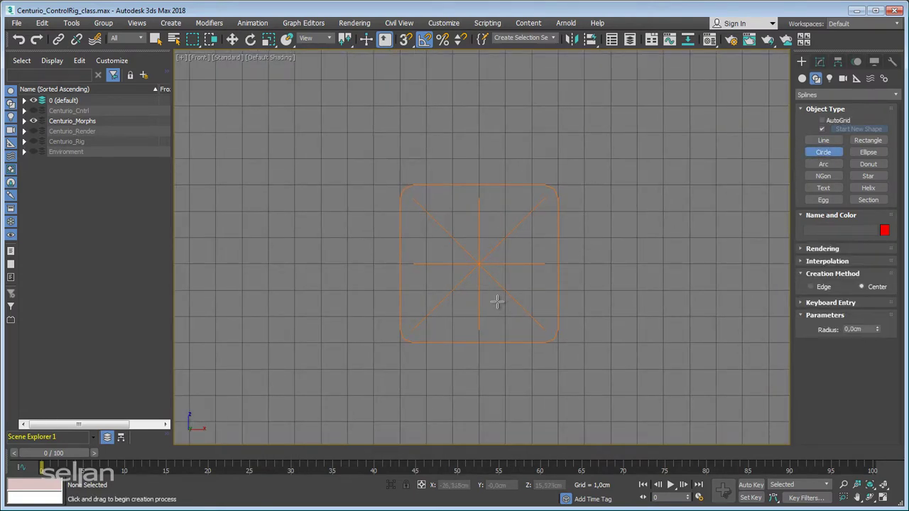
middle_click_drag(498, 302, 526, 321)
scroll(514, 302, "up", 1)
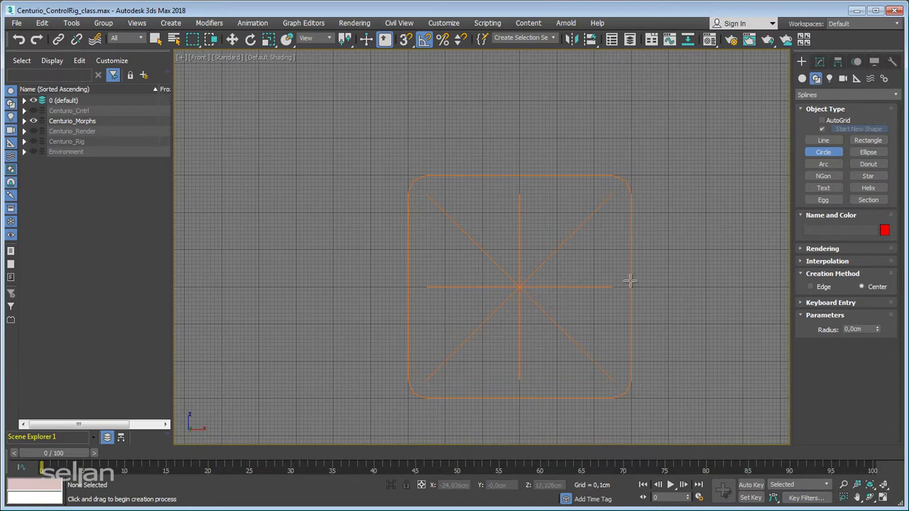
scroll(629, 280, "up", 1)
middle_click_drag(493, 295, 471, 260)
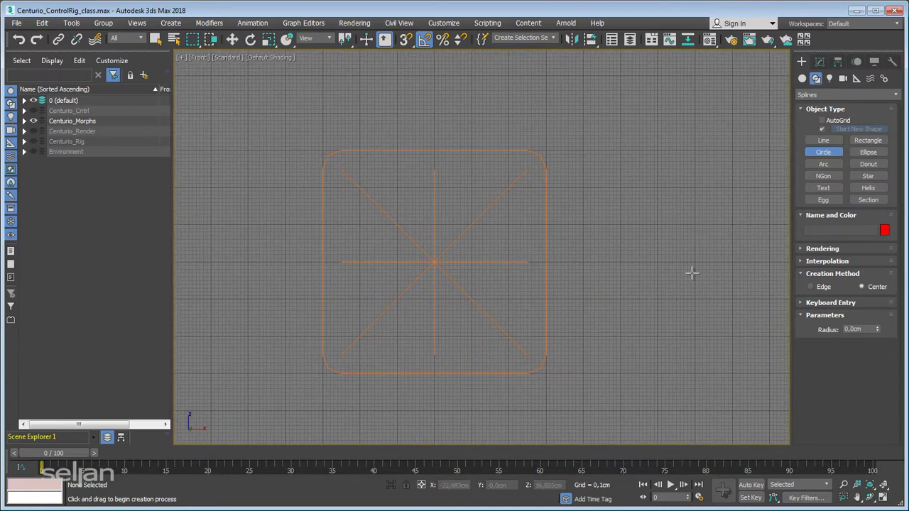
left_click_drag(617, 210, 637, 251)
key("e")
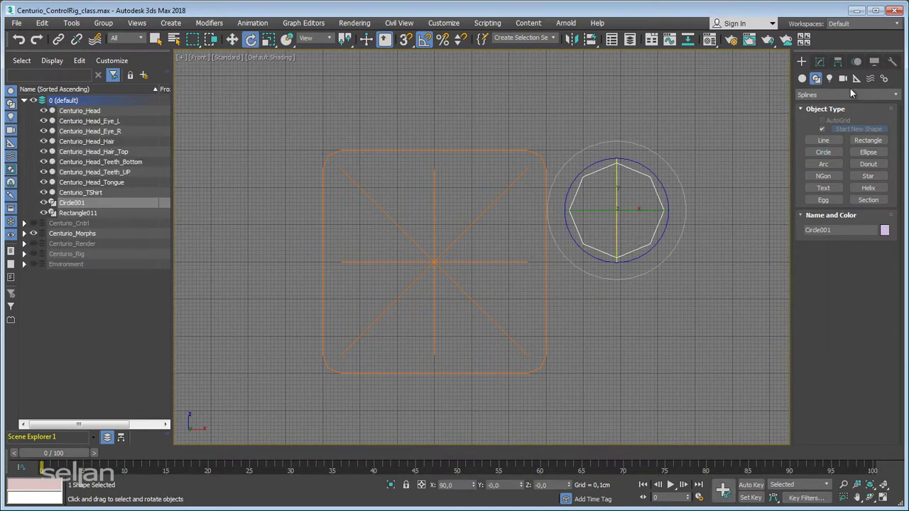
Set the circle's interpolation steps to 6 and its radius to 1 cm
left_click(820, 62)
left_click(825, 213)
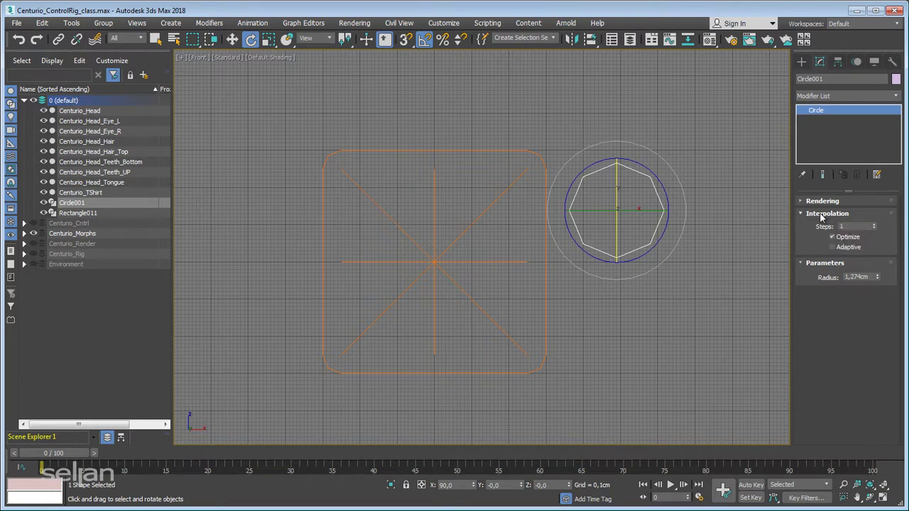
double_click(865, 225)
type("6")
key("Return")
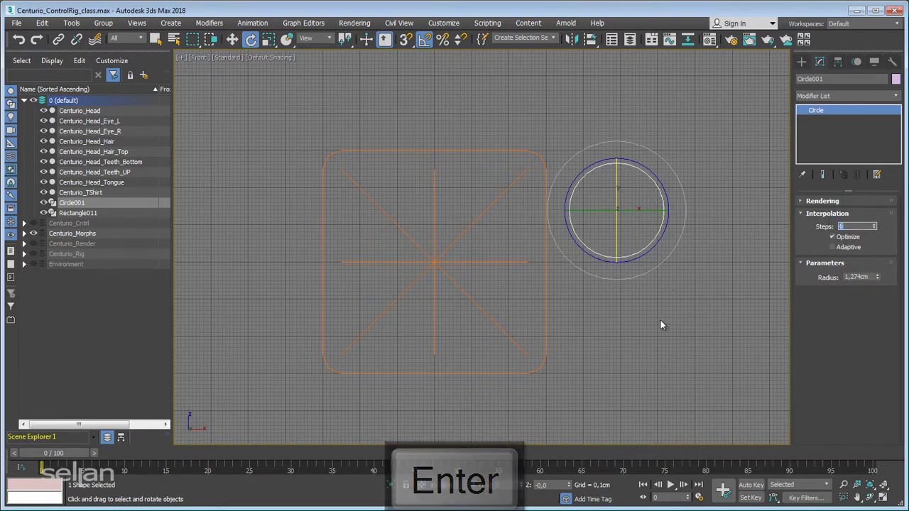
middle_click_drag(674, 327, 665, 340)
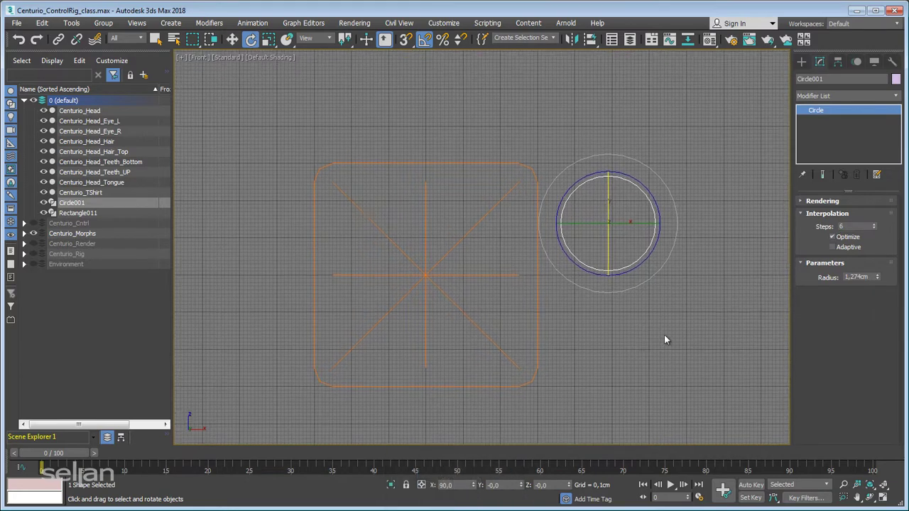
double_click(859, 276)
type("1")
key("Return")
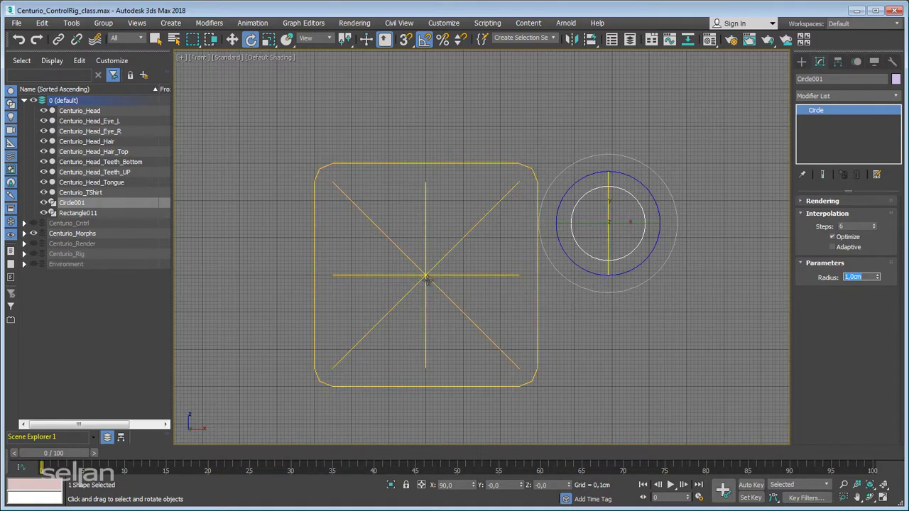
middle_click_drag(595, 291, 588, 294)
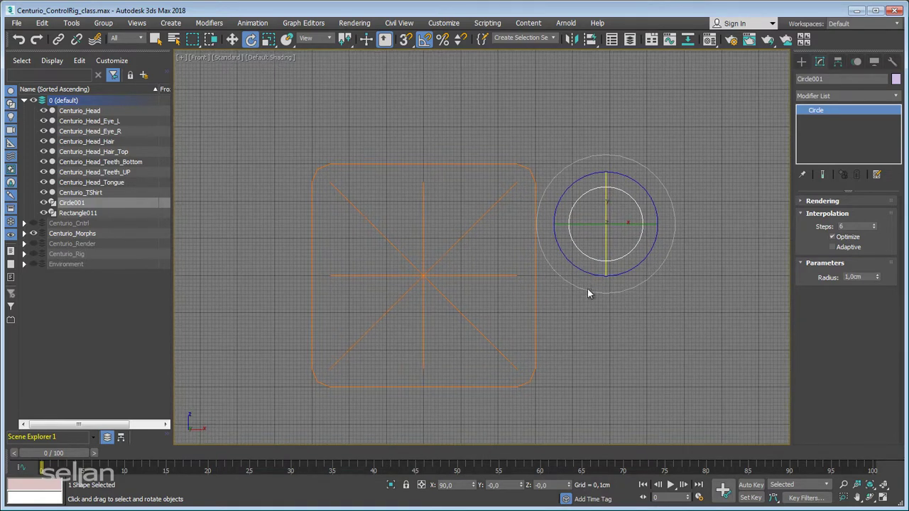
Quick Align the circle to the center of the rounded square
key("shift+a")
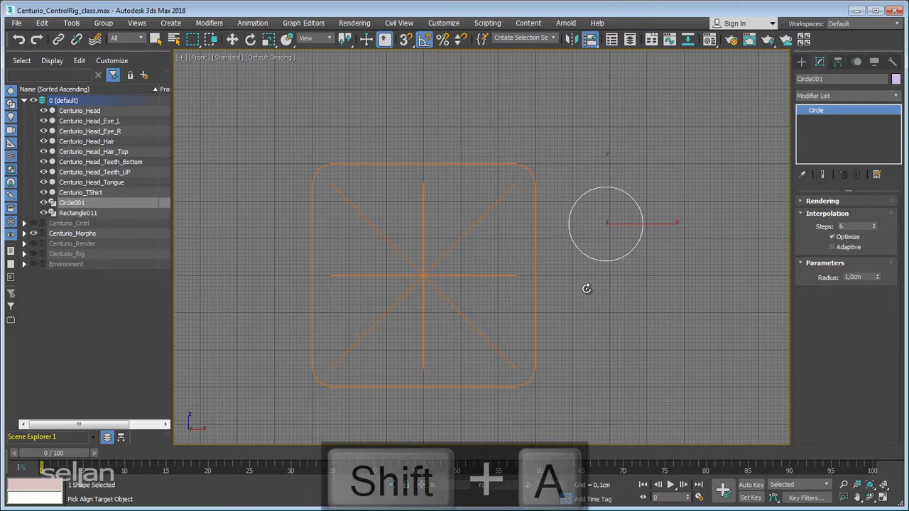
left_click(589, 41)
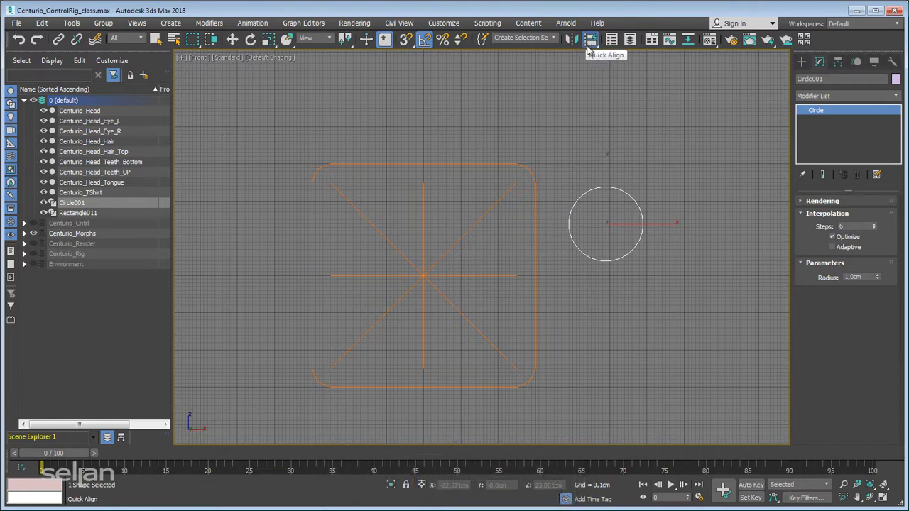
left_click(455, 244)
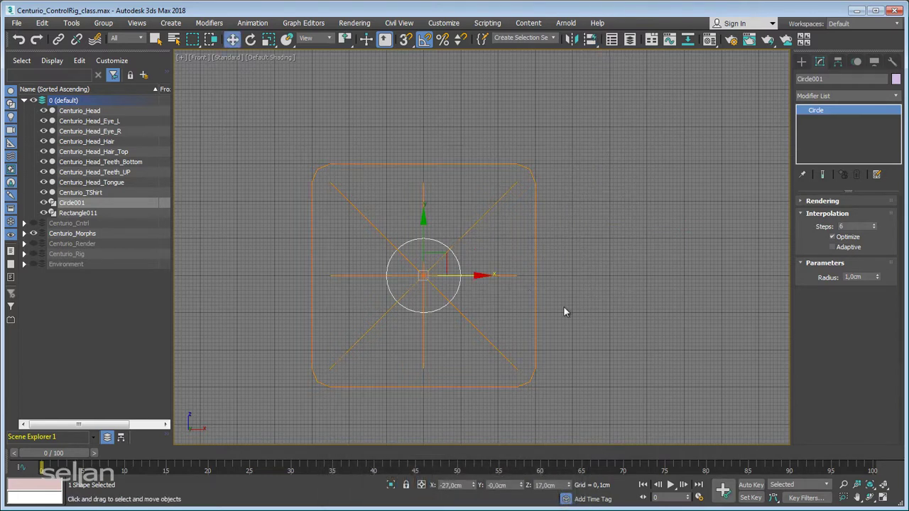
key("shift+a")
left_click(459, 264)
Change the circle's object color to blue and deselect the circle
left_click(896, 78)
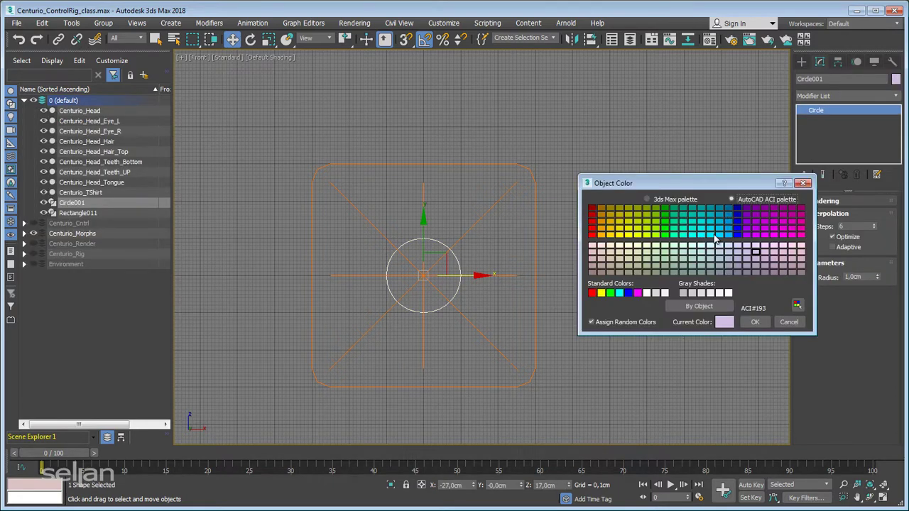
left_click(739, 236)
left_click(755, 322)
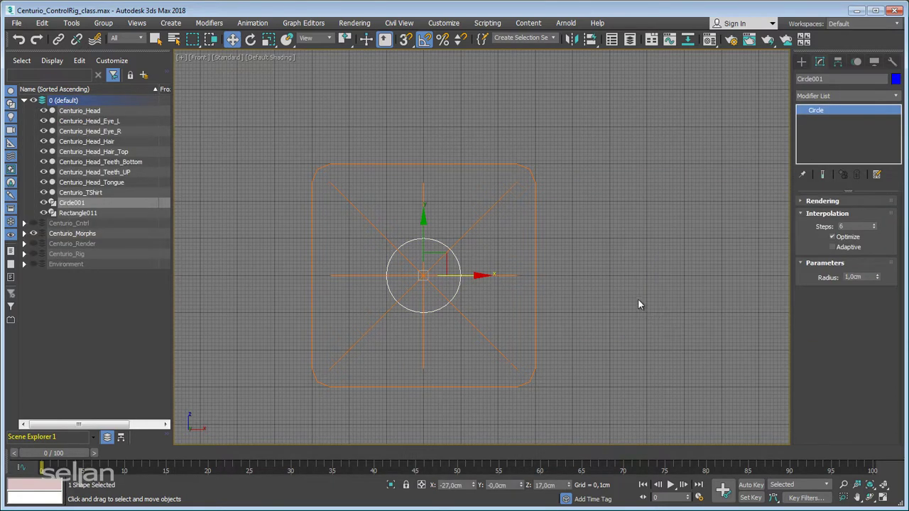
middle_click_drag(636, 297, 648, 289)
scroll(648, 289, "down", 2)
left_click(674, 282)
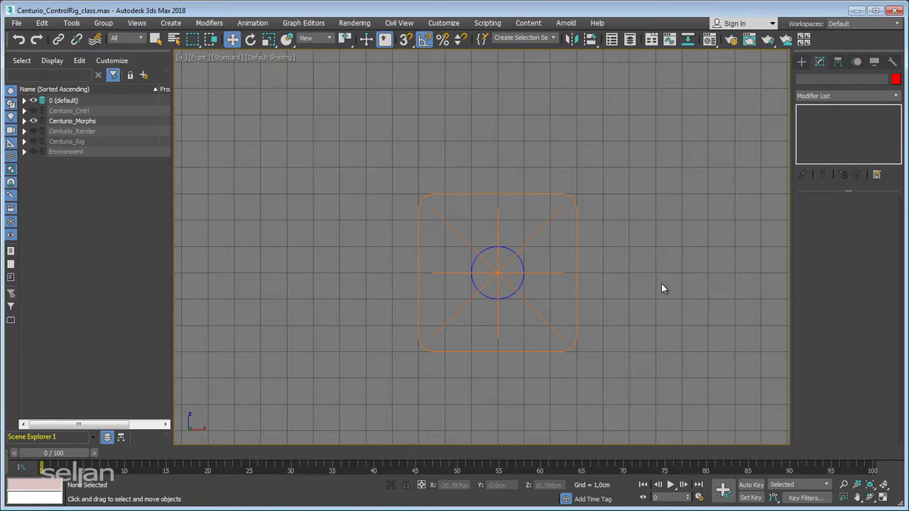
Try moving the square frame on its own, and undo the move
middle_click_drag(662, 283, 532, 296)
scroll(532, 296, "down", 2)
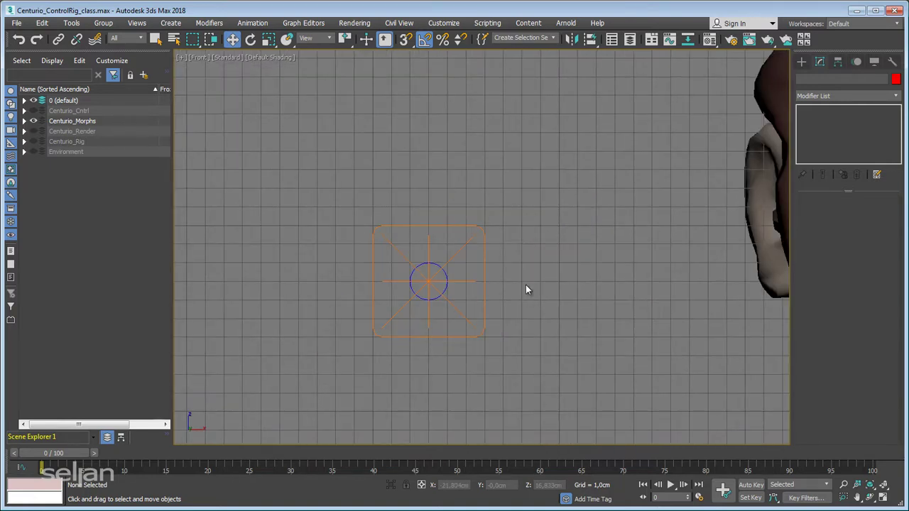
left_click(483, 272)
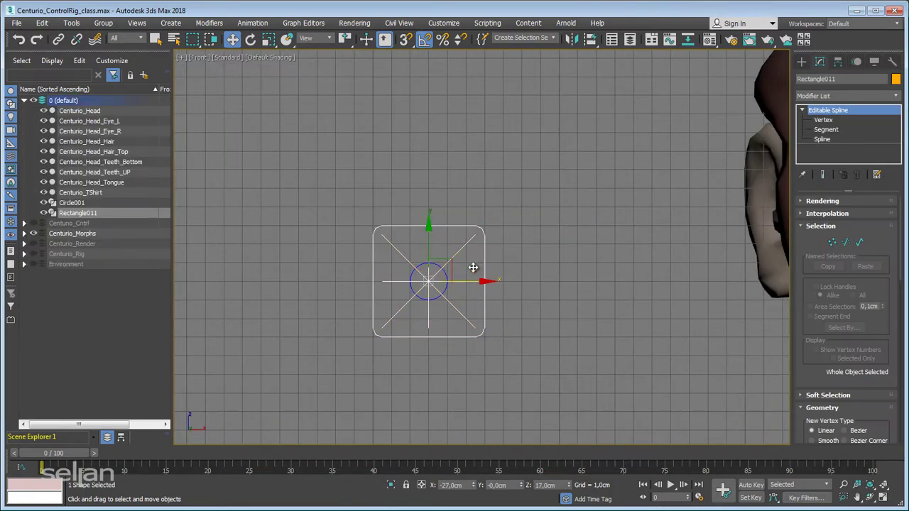
left_click_drag(455, 256, 480, 223)
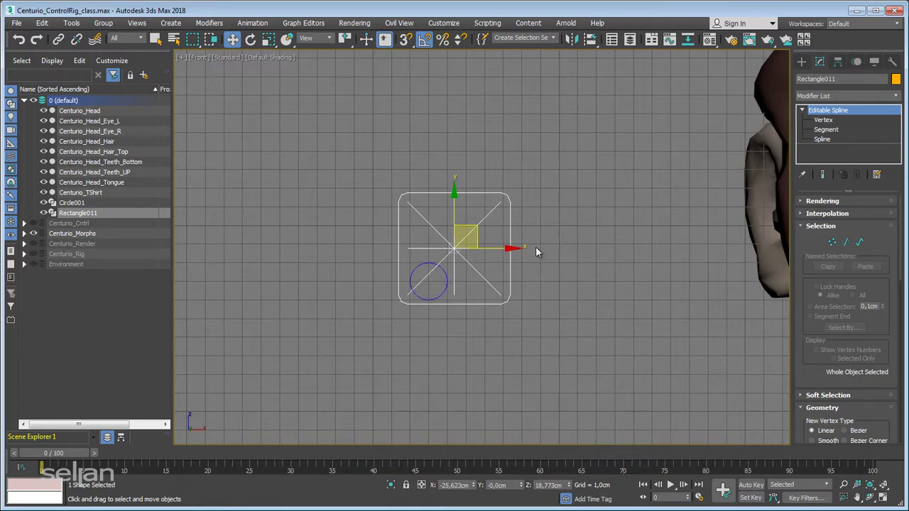
key("ctrl+z")
key("ctrl+z")
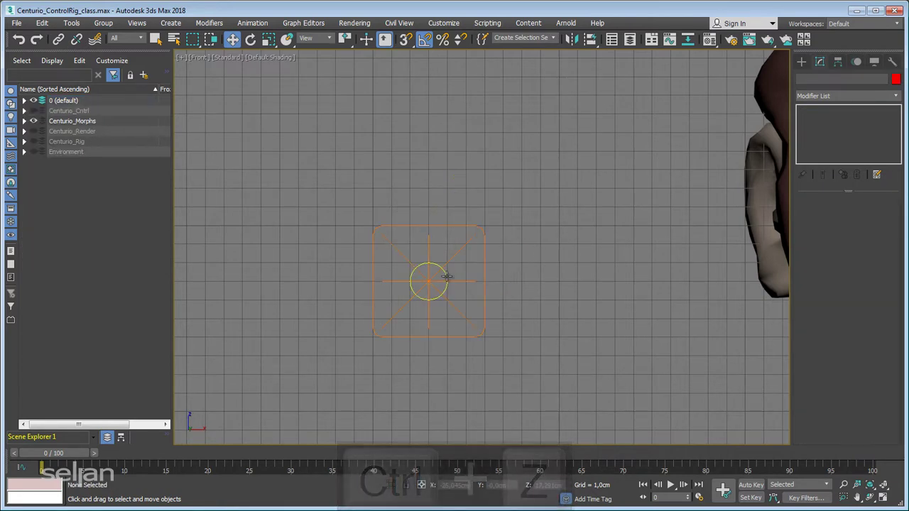
Try moving the circle around inside the frame and out towards the character's head
left_click(446, 277)
left_click_drag(420, 282, 454, 288)
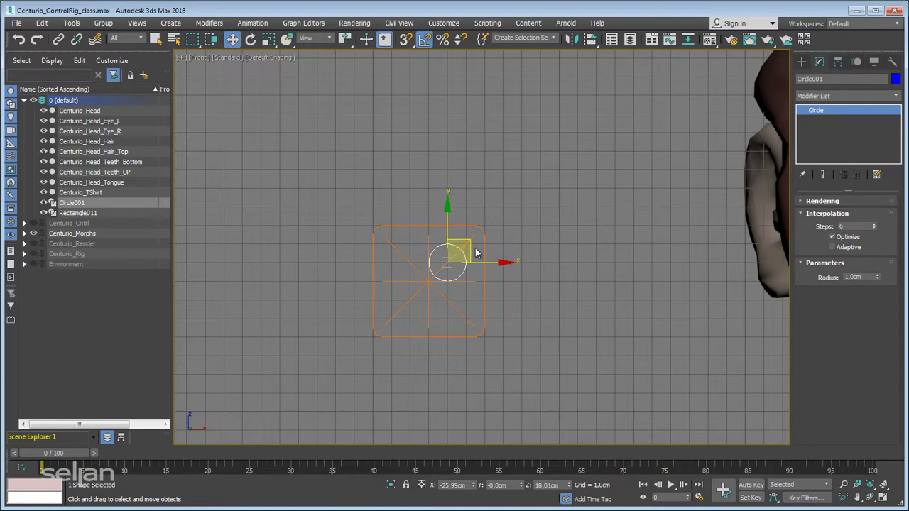
left_click_drag(471, 243, 689, 257)
middle_click_drag(627, 260, 427, 270)
middle_click_drag(243, 184, 464, 167)
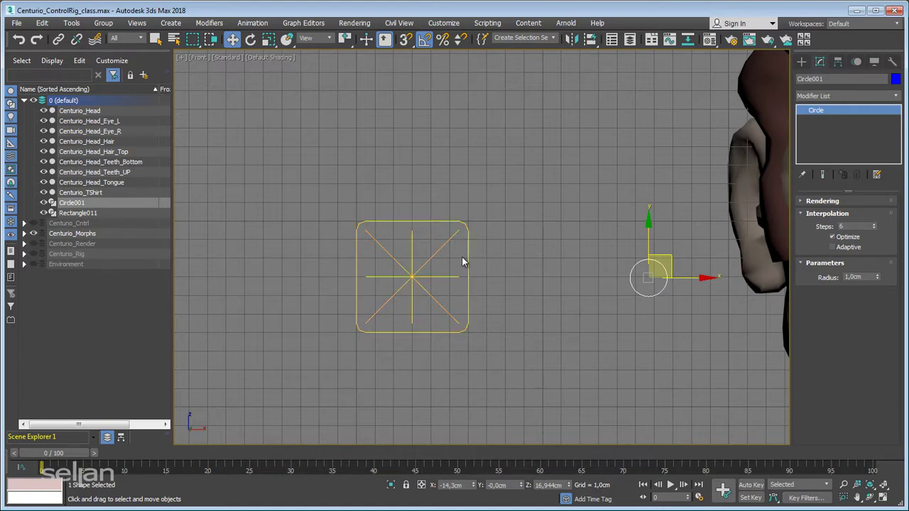
Quick Align the displaced circle back to the square frame's center and clear the selection
key("shift+a")
left_click(432, 260)
middle_click_drag(431, 260, 517, 261)
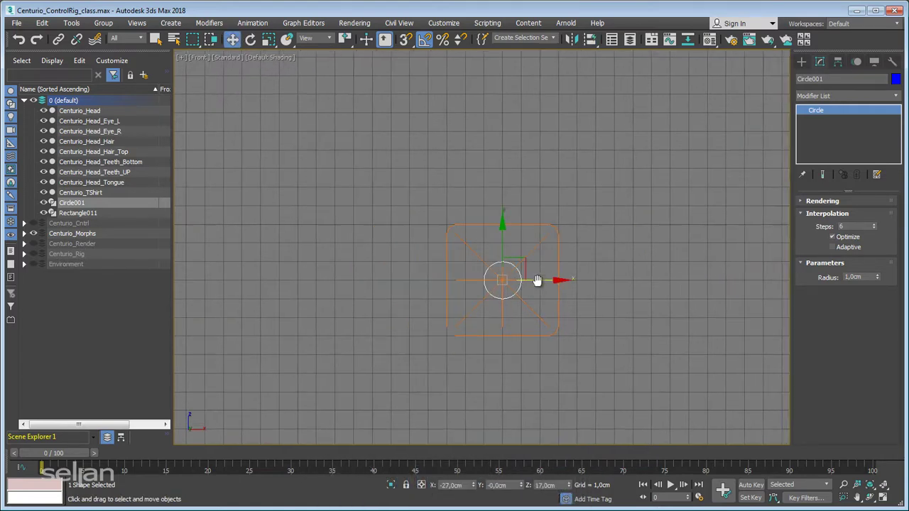
scroll(517, 262, "up", 3)
middle_click_drag(650, 245, 516, 263)
left_click(530, 264)
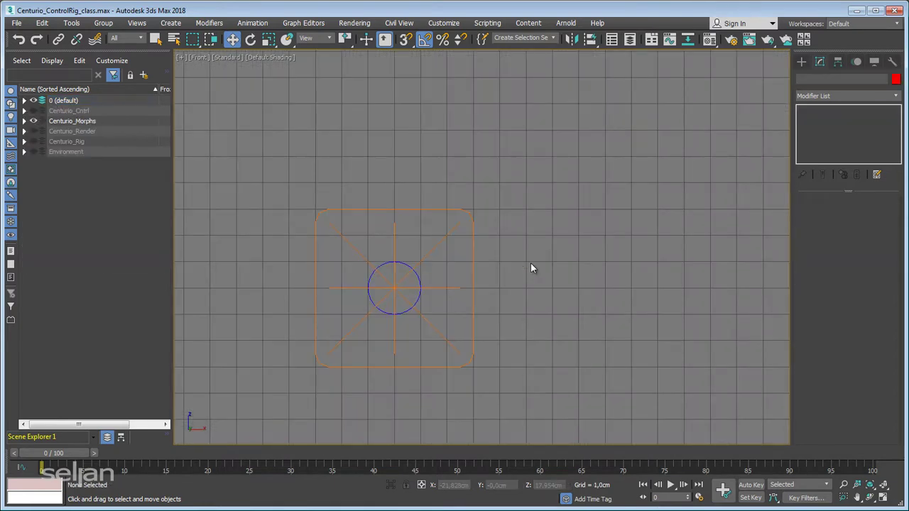
Link the blue circle to the square frame as its parent
scroll(532, 265, "down", 1)
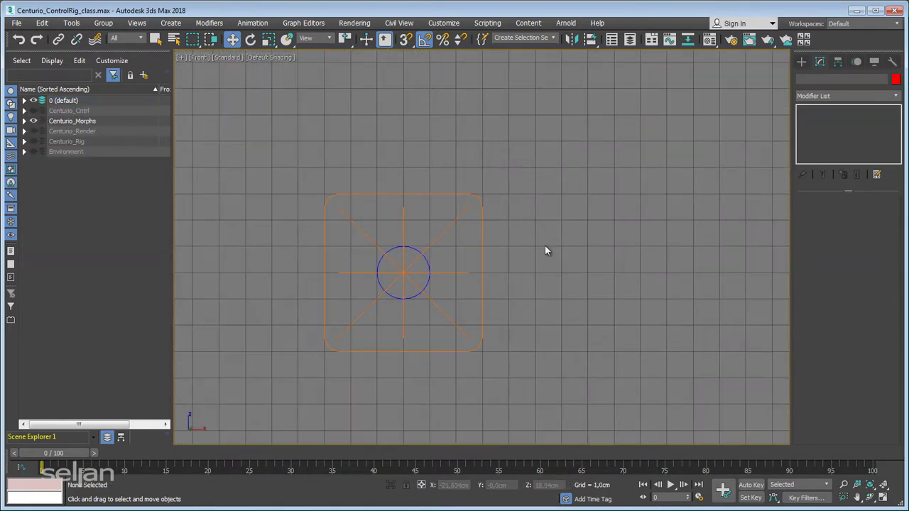
left_click(418, 251)
left_click(59, 41)
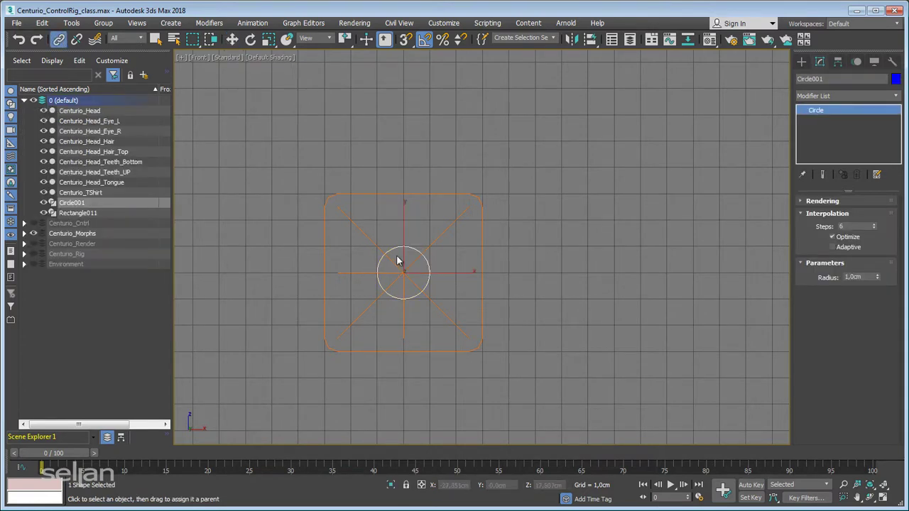
left_click_drag(400, 264, 443, 227)
left_click(443, 231)
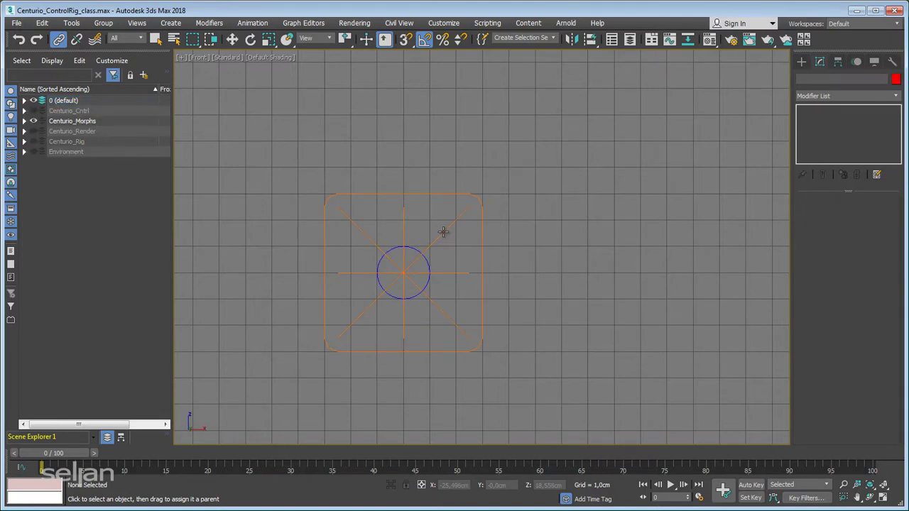
Test the link by moving the square frame together with its circle, and undo the move
left_click(444, 232)
key("w")
middle_click_drag(434, 260, 495, 246)
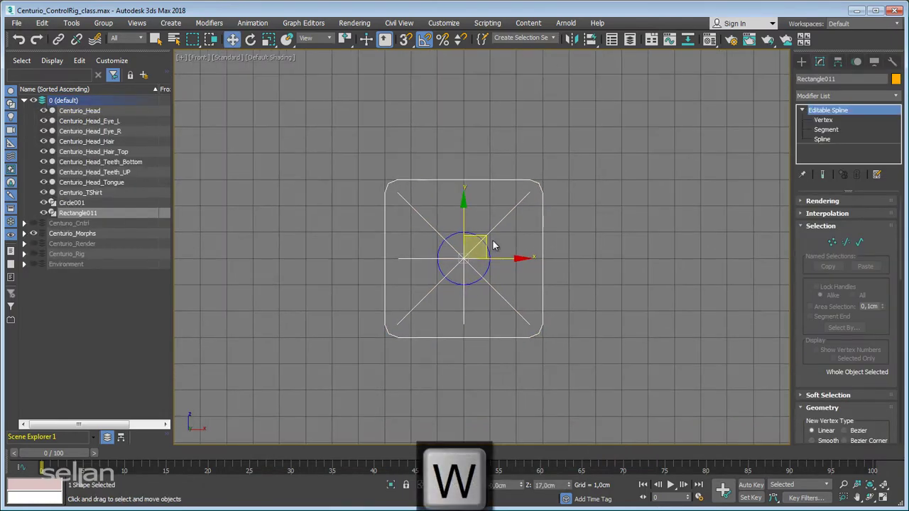
left_click_drag(495, 245, 596, 258)
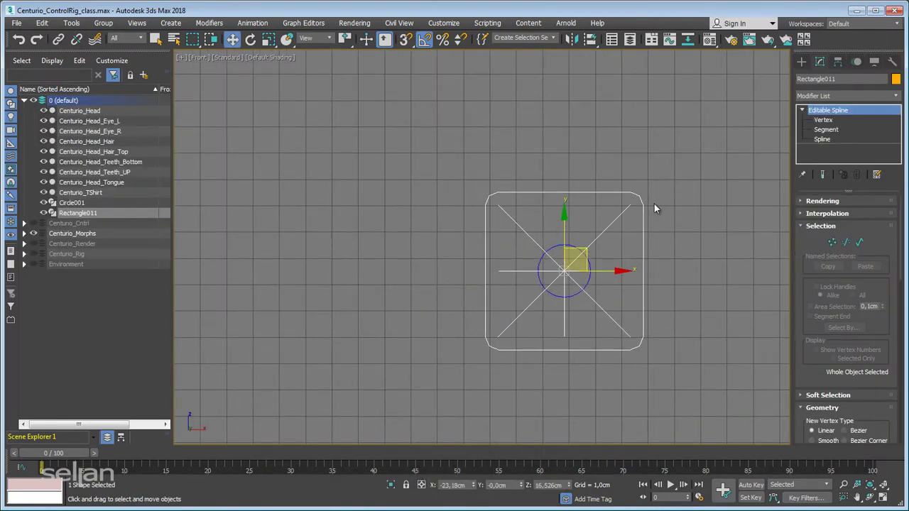
key("ctrl+z")
key("ctrl+z")
Rename the square joystick frame as Cpanel_Mouth_Frame
middle_click_drag(646, 217, 561, 265)
scroll(561, 265, "down", 2)
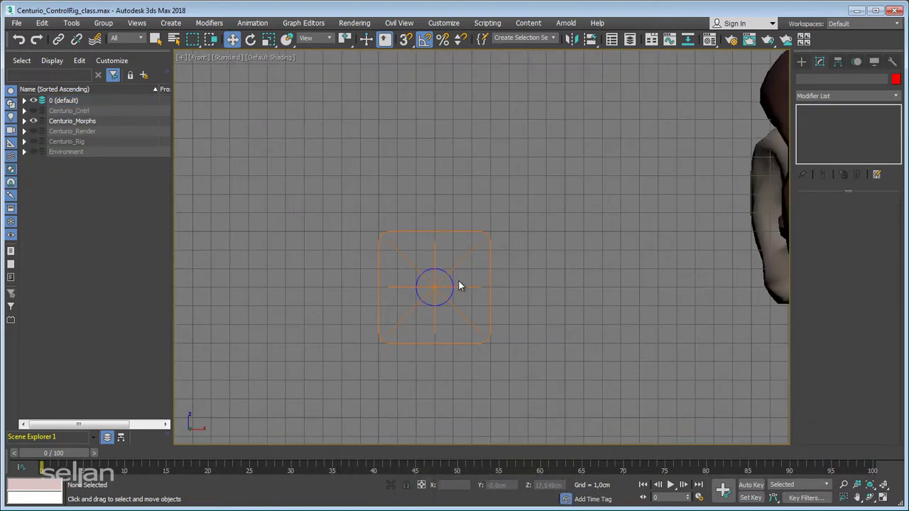
left_click(454, 282)
middle_click_drag(530, 299, 508, 296)
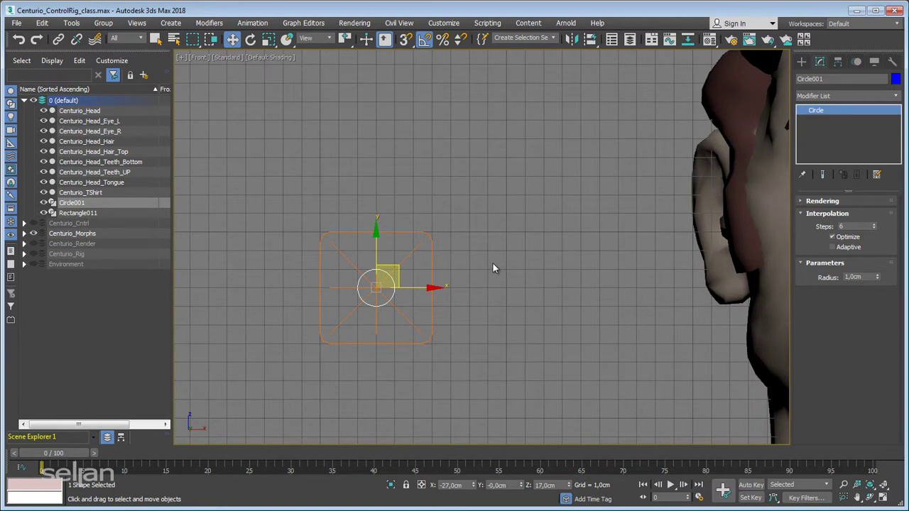
middle_click_drag(495, 269, 491, 243)
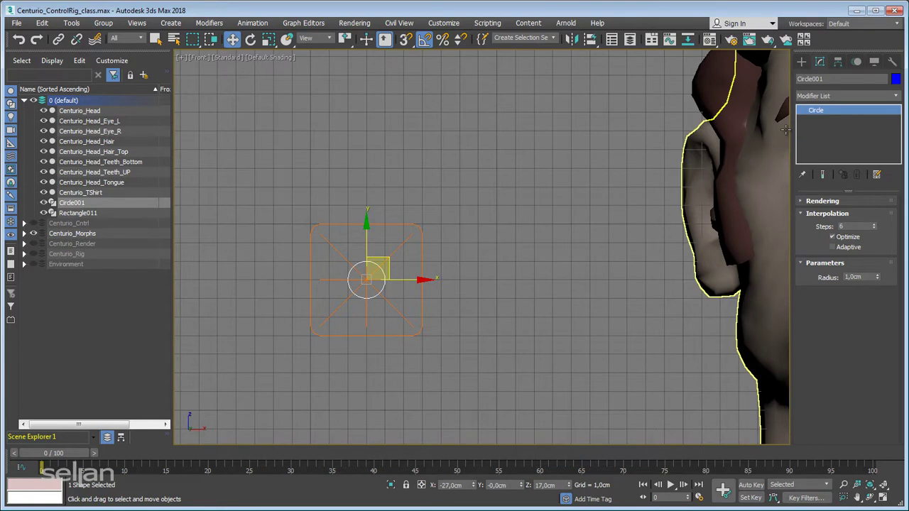
middle_click_drag(568, 241, 490, 259)
left_click(371, 257)
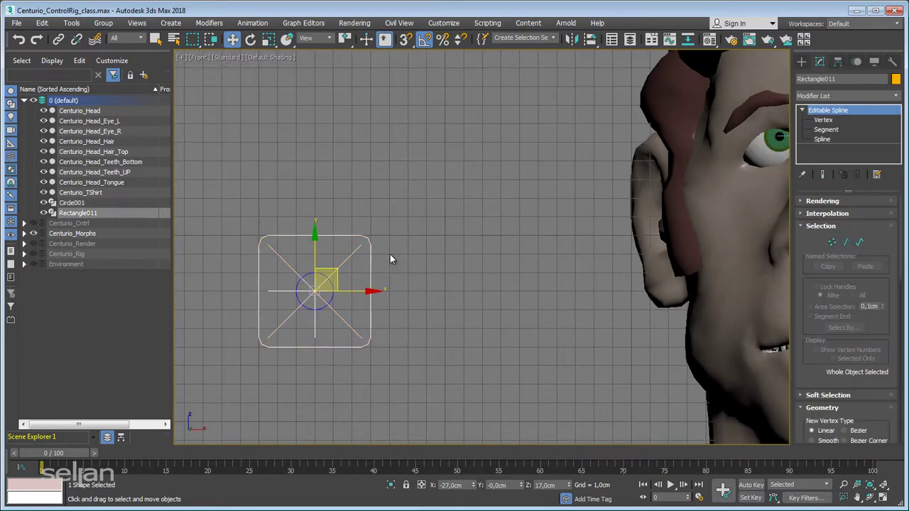
left_click(831, 79)
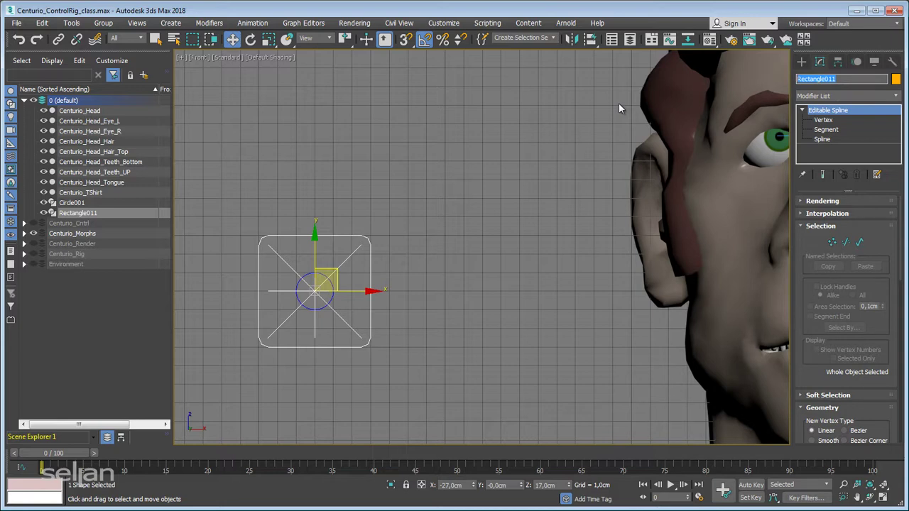
type("Cpanel_Mouth_Frame")
key("Return")
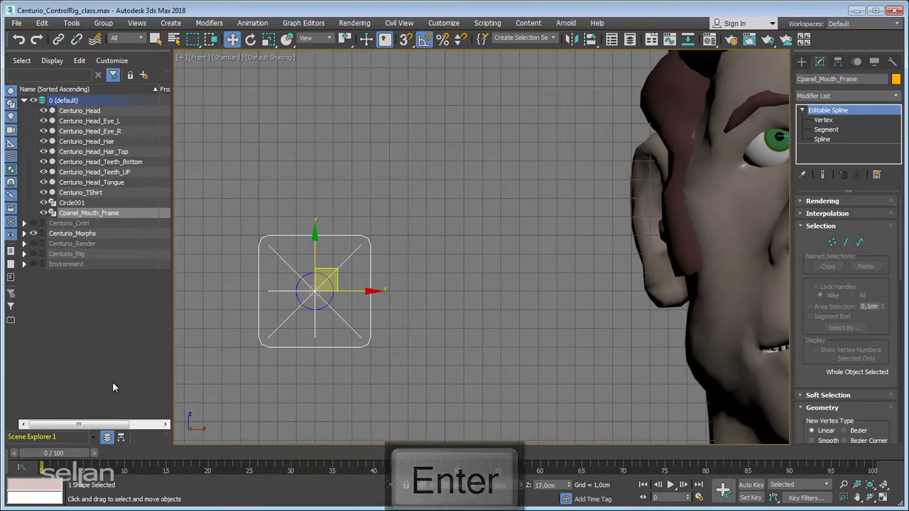
Change the square frame's name to Cpanel_Mood_Frame and clear the selection
left_click(297, 283)
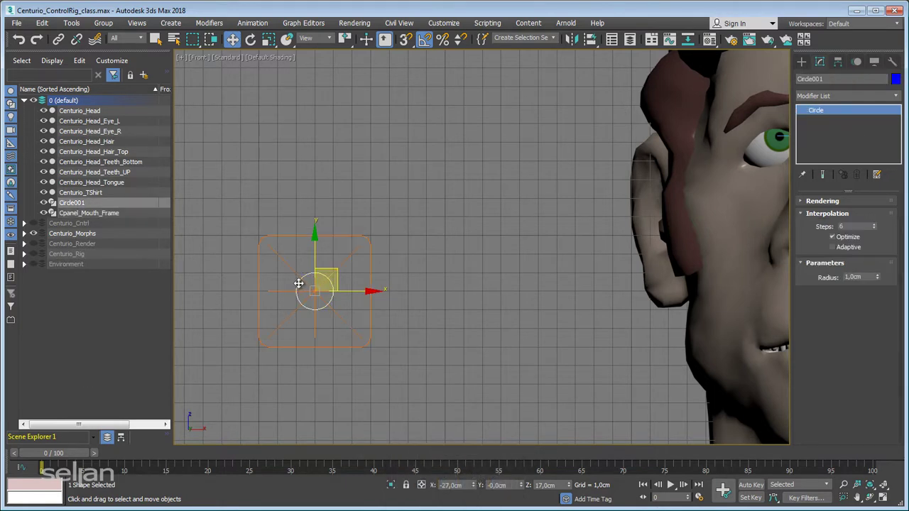
left_click(369, 269)
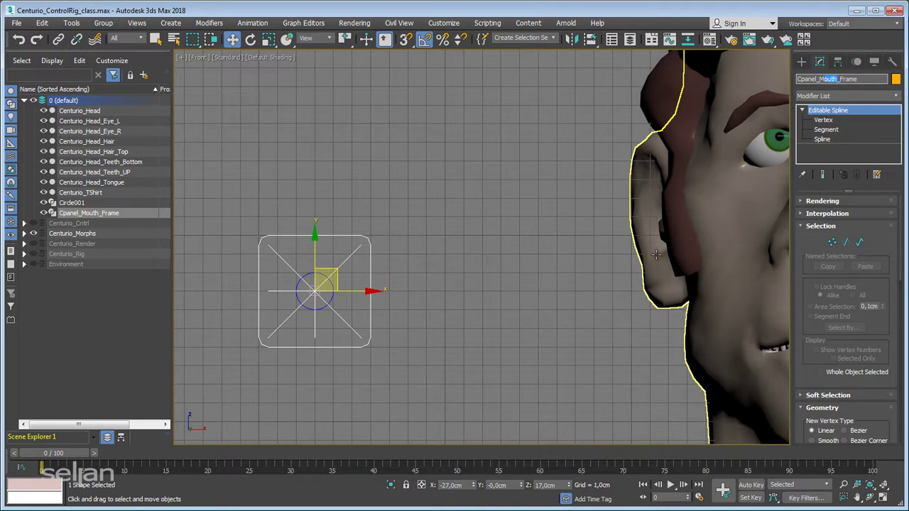
key("BackSpace")
key("BackSpace")
key("BackSpace")
type("od")
key("Return")
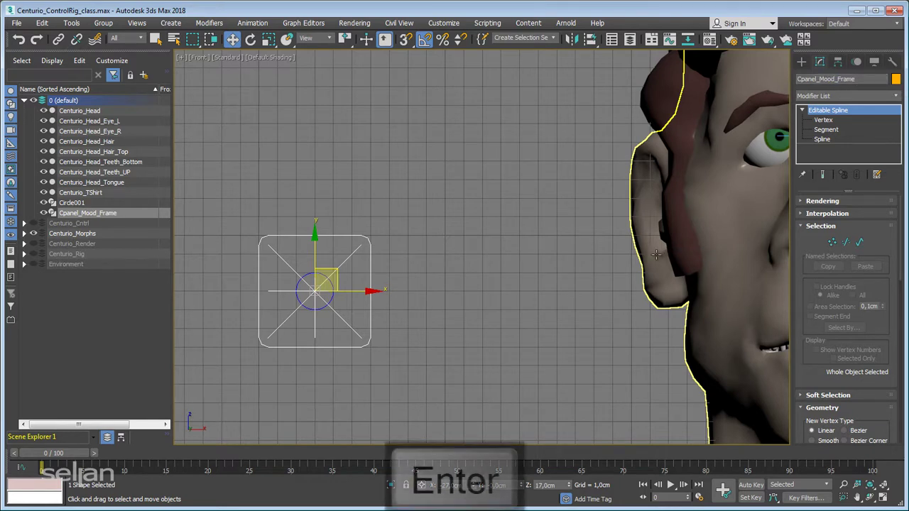
left_click(390, 315)
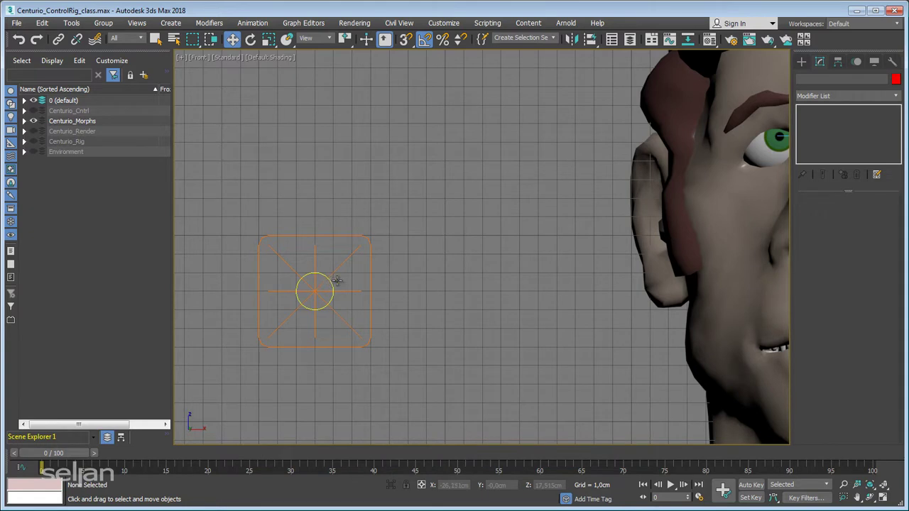
Copy the frame's name and reuse it to rename the blue circle as Cpanel_Mood_Ctrl
left_click(355, 253)
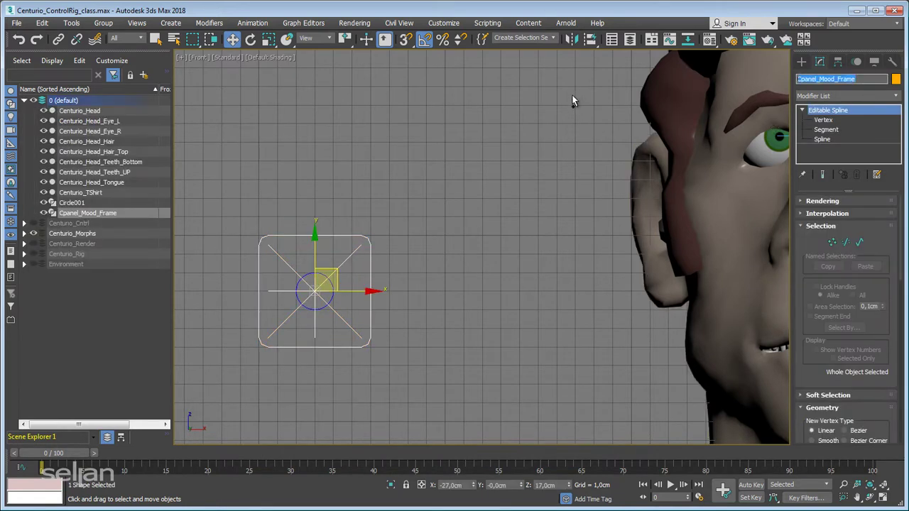
key("ctrl+c")
left_click(331, 303)
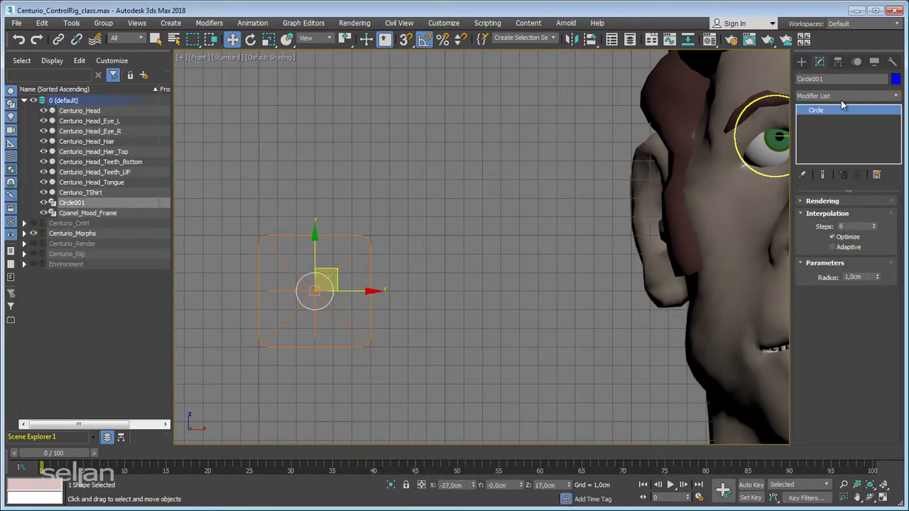
key("ctrl+v")
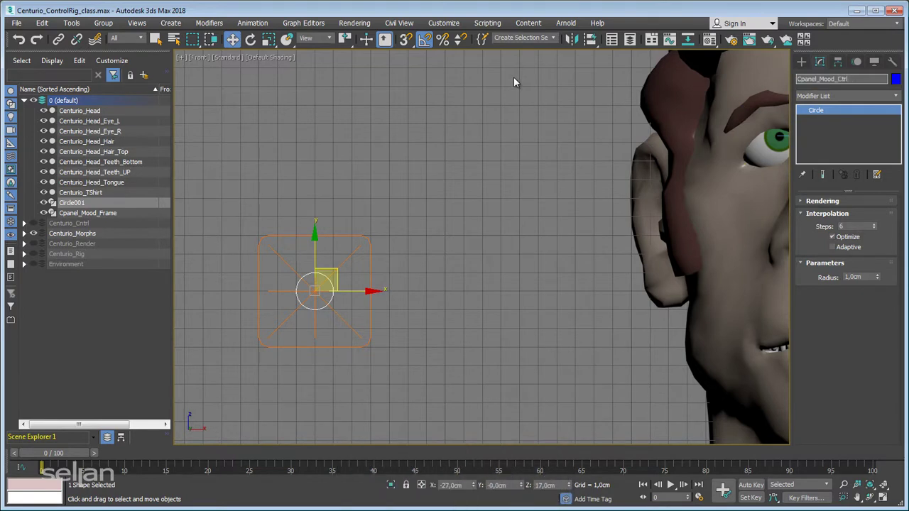
type("Ctrl")
key("Return")
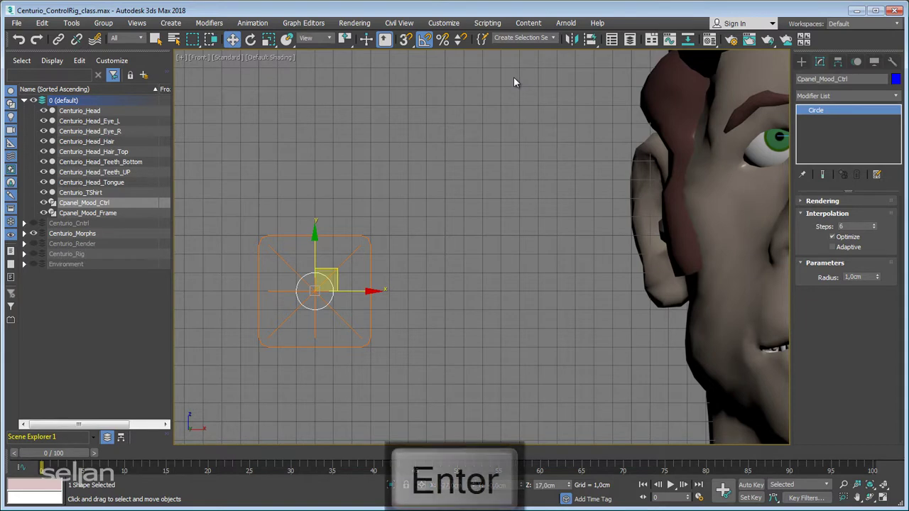
left_click(446, 225)
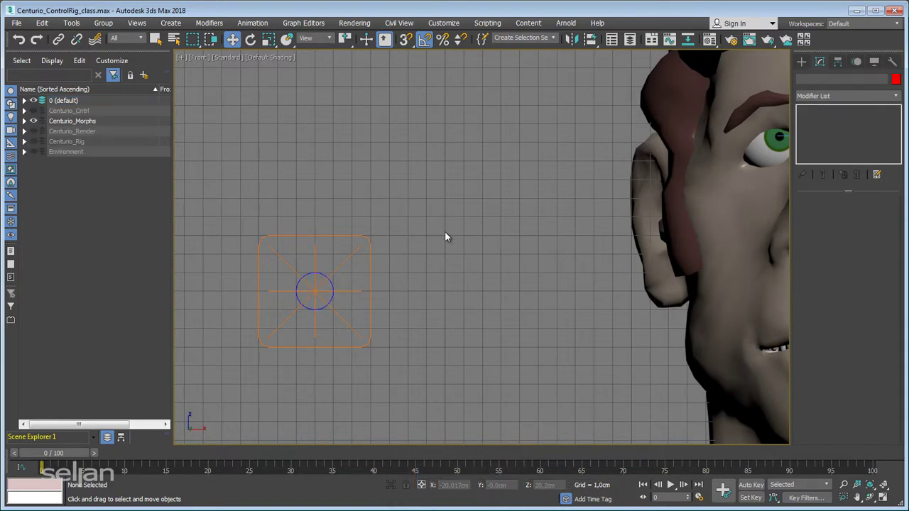
Try moving the circle handle diagonally towards the frame's corner and undo the move
left_click(327, 279)
left_click_drag(339, 274, 378, 246)
key("ctrl+z")
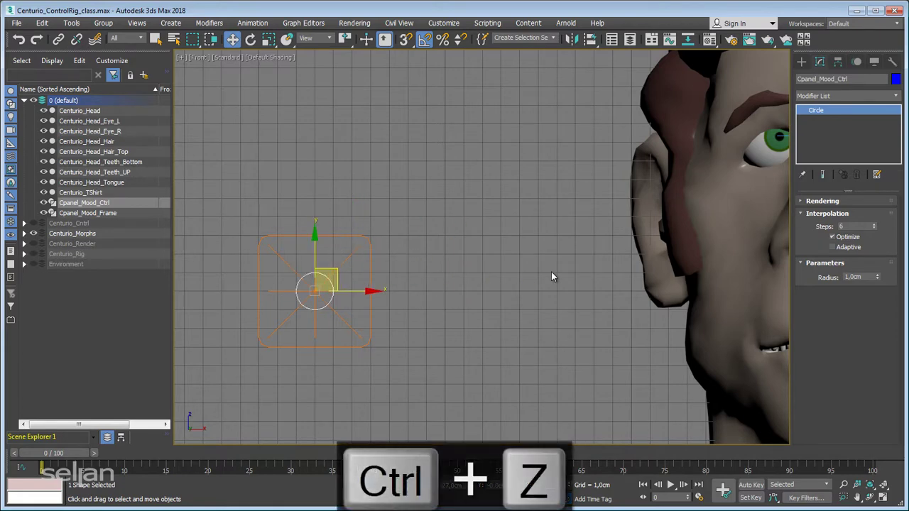
Assign a Float Limit controller to the circle handle's X Position track
mouse_move(510, 263)
middle_mouse_down()
mouse_move(459, 262)
mouse_move(494, 273)
mouse_move(496, 262)
middle_mouse_up()
scroll(456, 258, "down", 3)
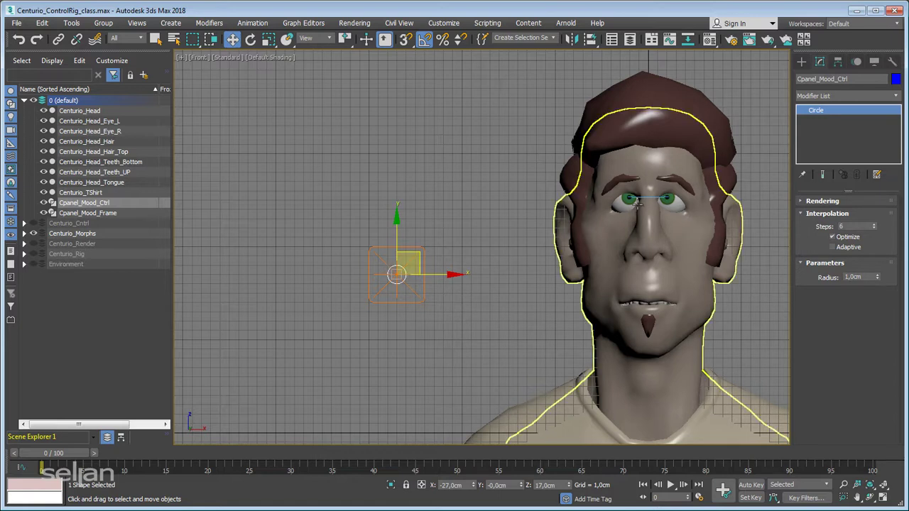
left_click(857, 63)
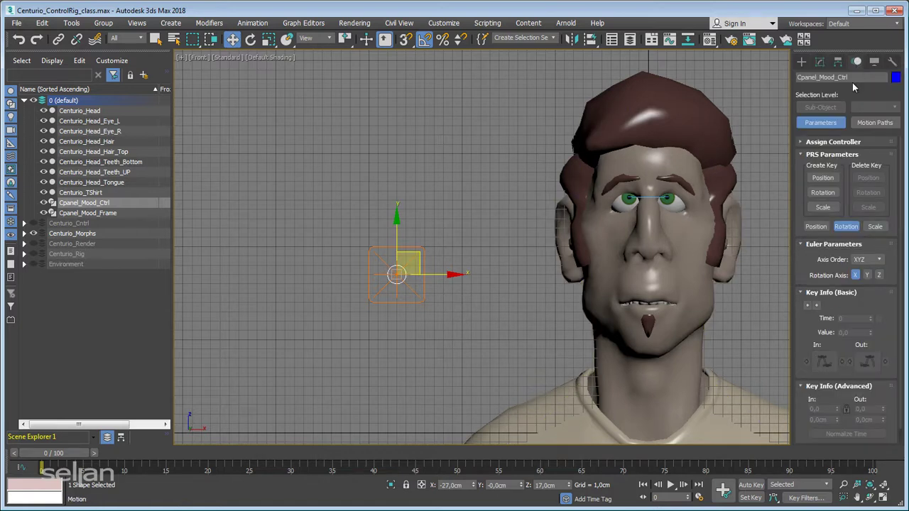
left_click(831, 142)
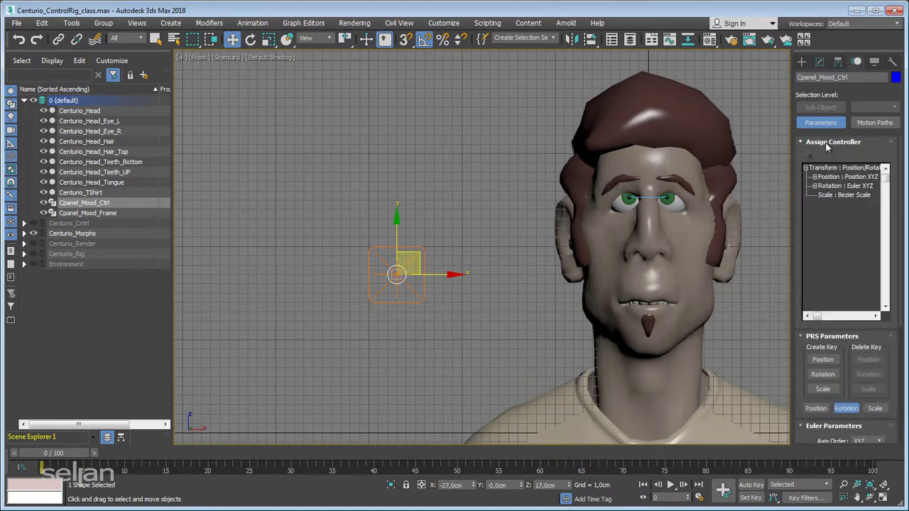
left_click(815, 178)
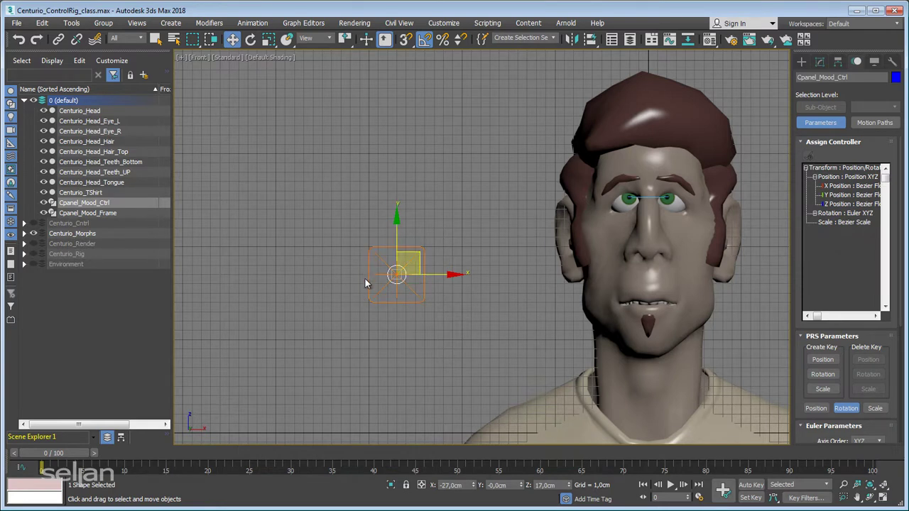
left_click(838, 187)
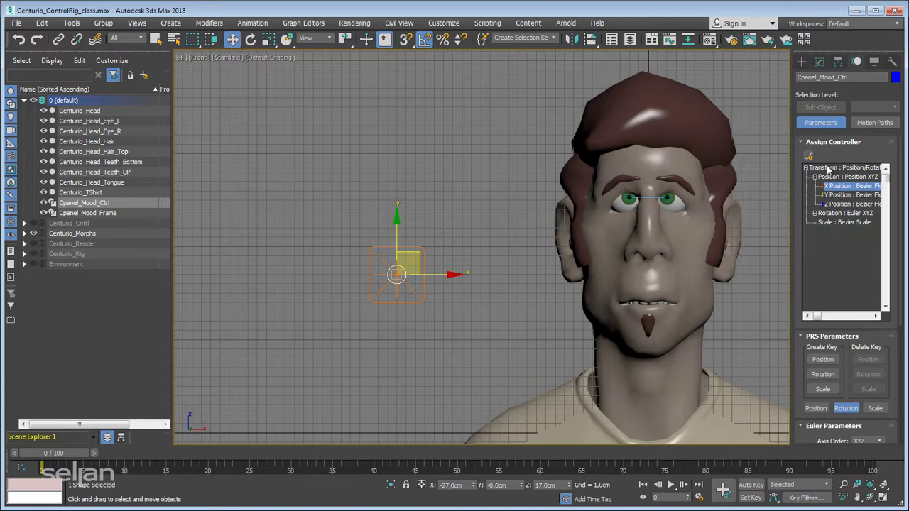
left_click(808, 157)
left_click_drag(456, 153, 635, 98)
left_click(535, 189)
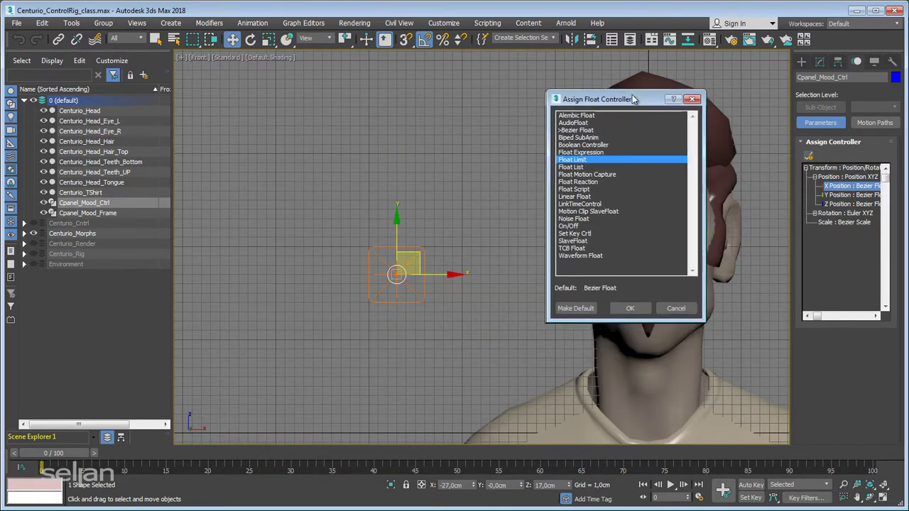
left_click(632, 309)
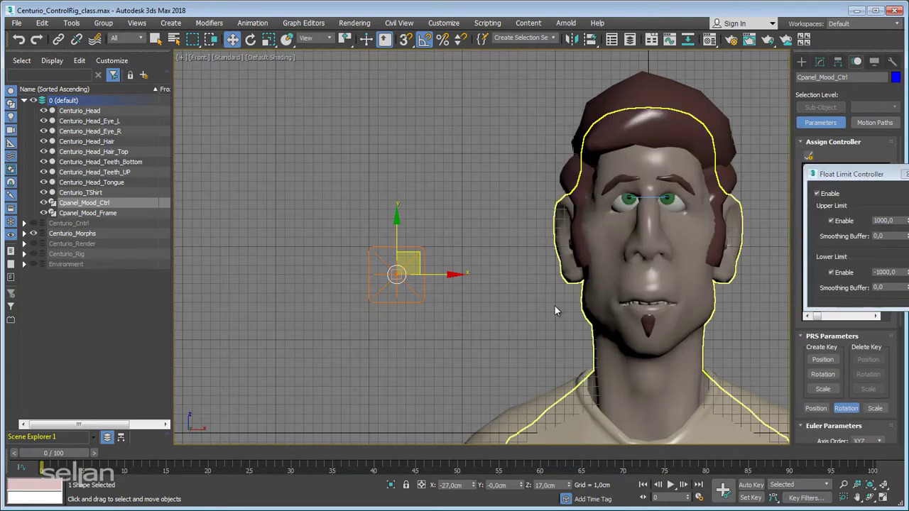
Set the upper limit of the circle's X Position controller to 3
scroll(515, 272, "up", 3)
left_click_drag(833, 175, 523, 176)
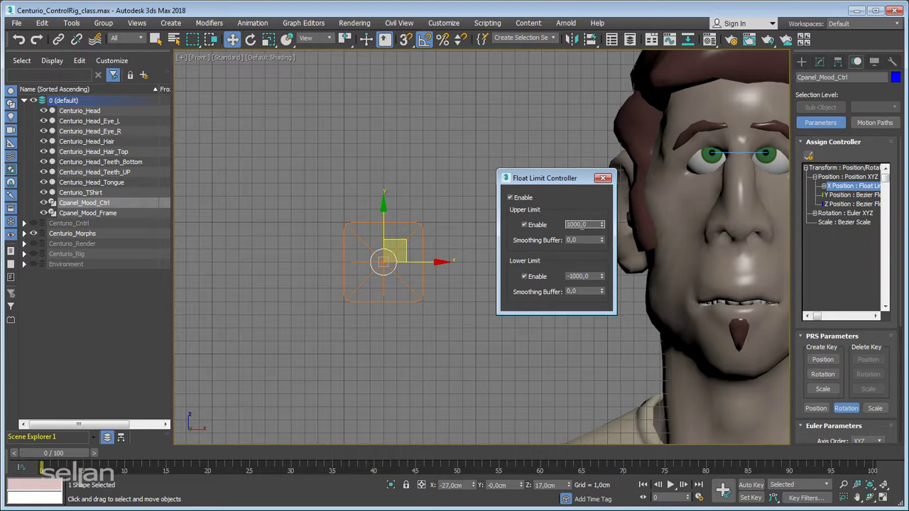
double_click(588, 225)
type("3")
key("Return")
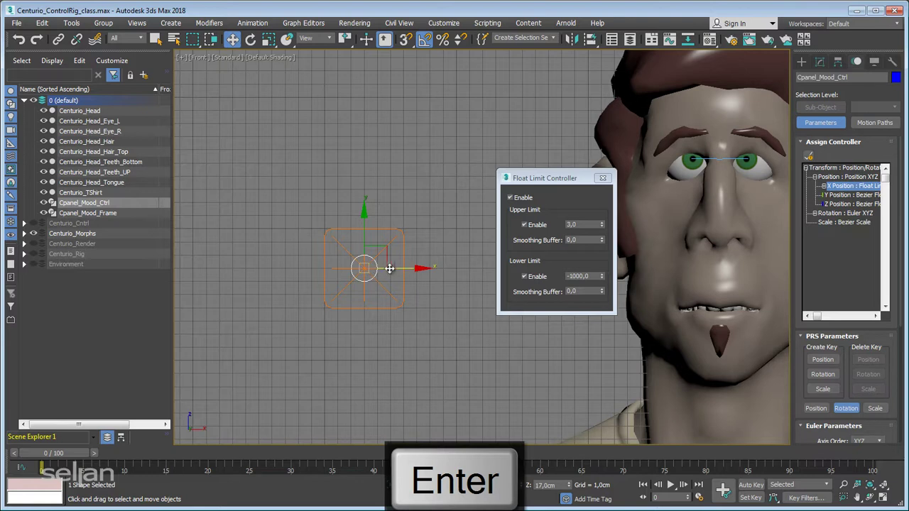
Test the upper limit by moving the circle along X in both directions, and undo both moves
left_click_drag(389, 268, 455, 284)
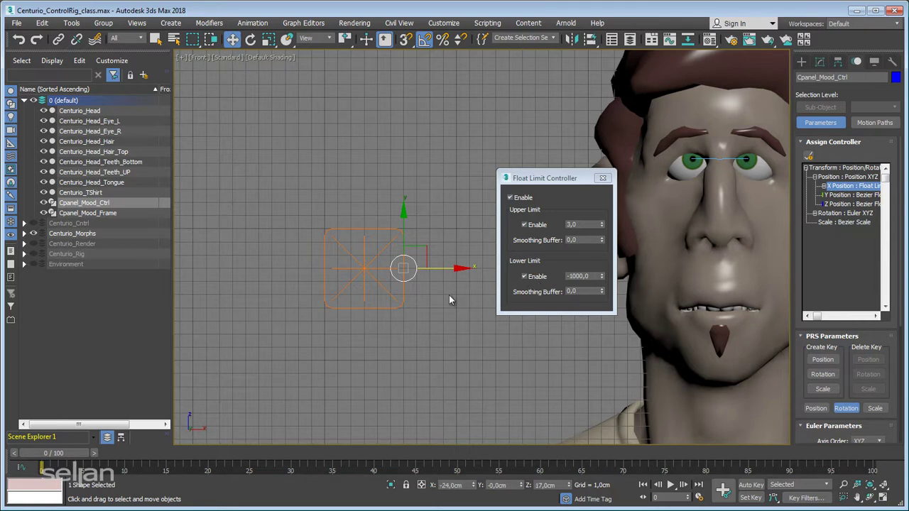
left_click_drag(430, 270, 279, 277)
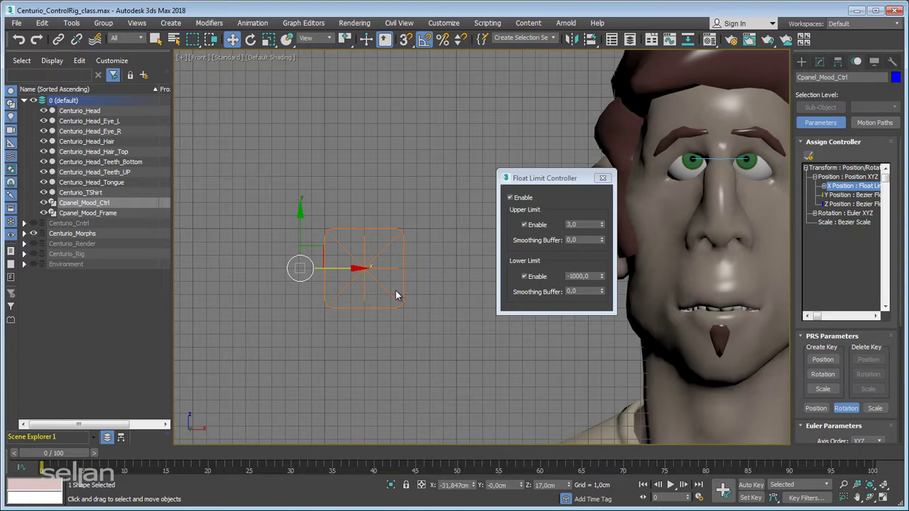
key("ctrl+z")
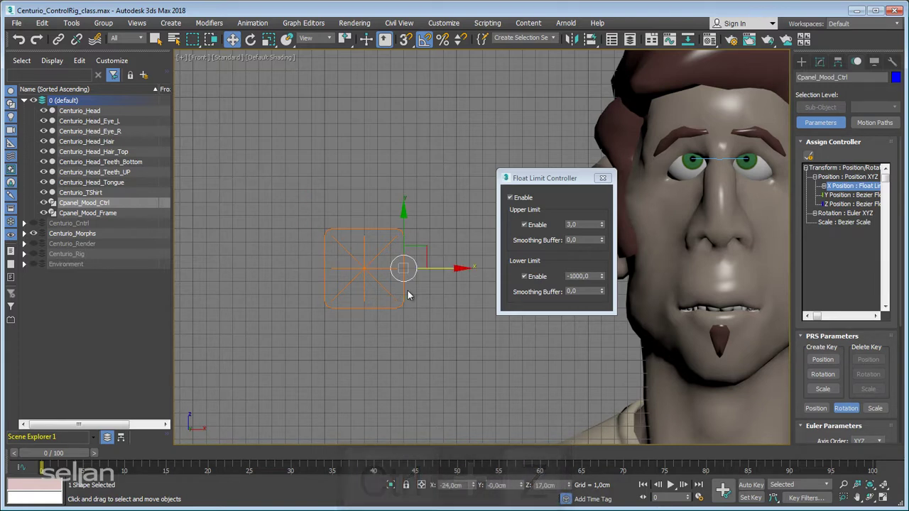
key("ctrl+z")
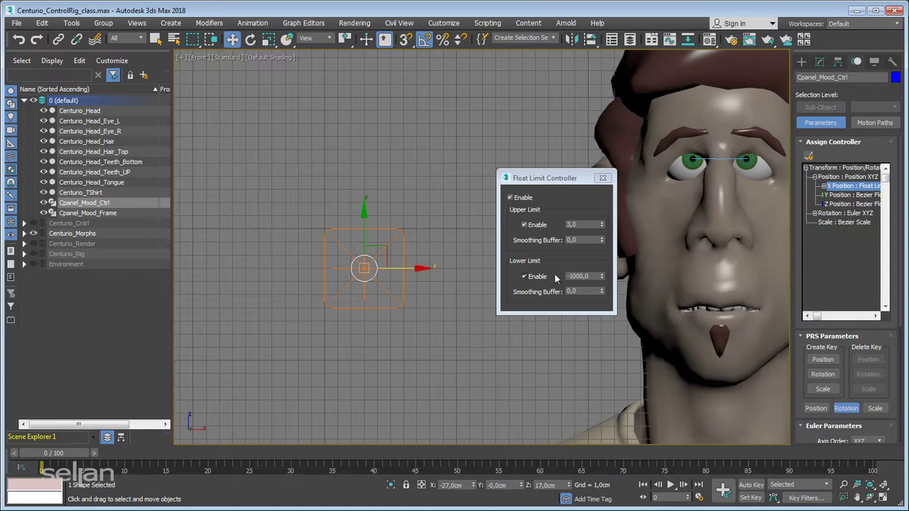
Set the lower limit of the circle's X Position controller to -3
double_click(594, 276)
type("-3")
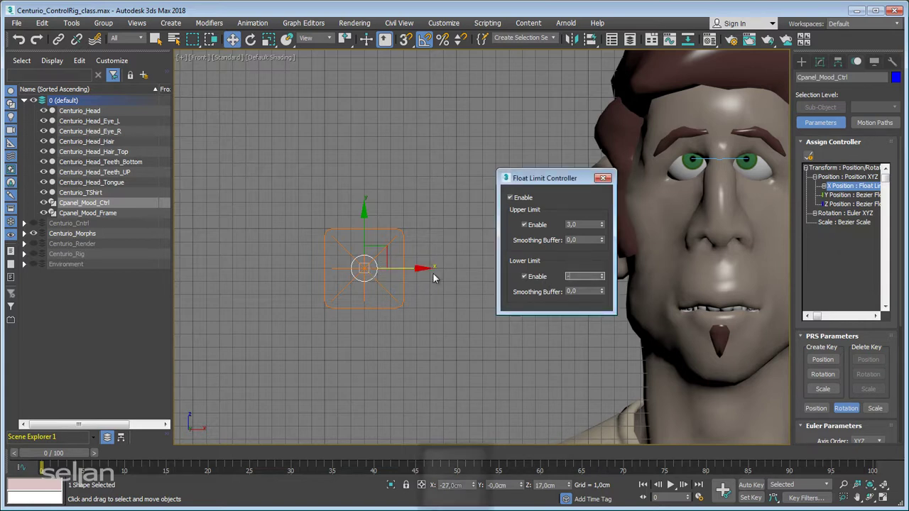
key("Return")
Test both X limits by moving the circle around the frame, undo the moves, and close the Float Limit Controller dialog
middle_click_drag(426, 277, 422, 294)
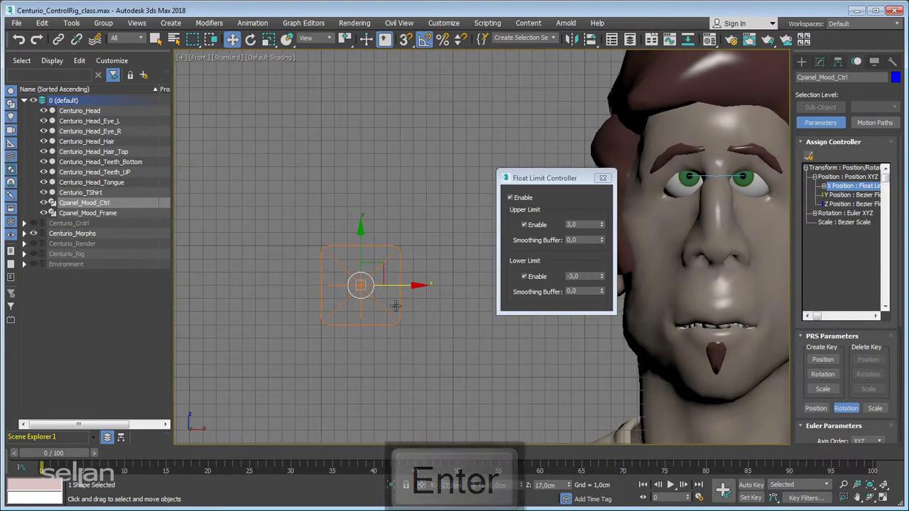
left_click_drag(418, 287, 203, 314)
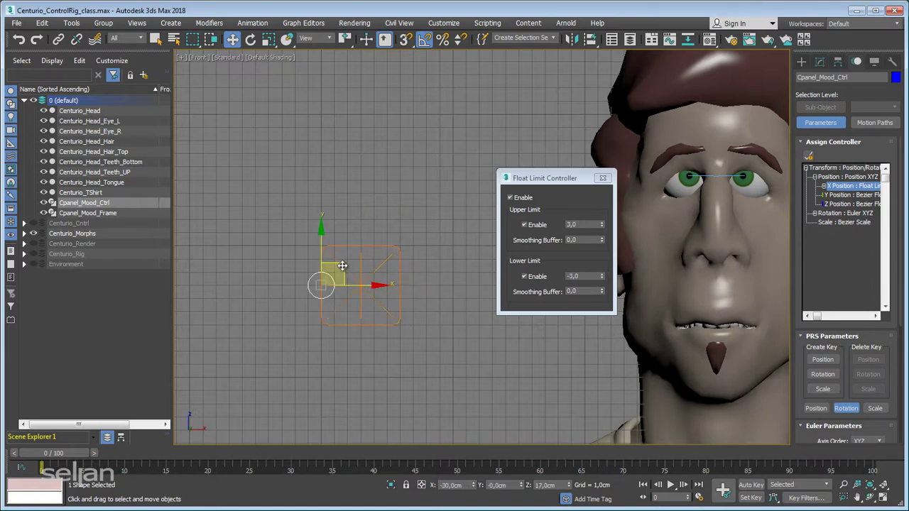
left_click_drag(343, 266, 383, 258)
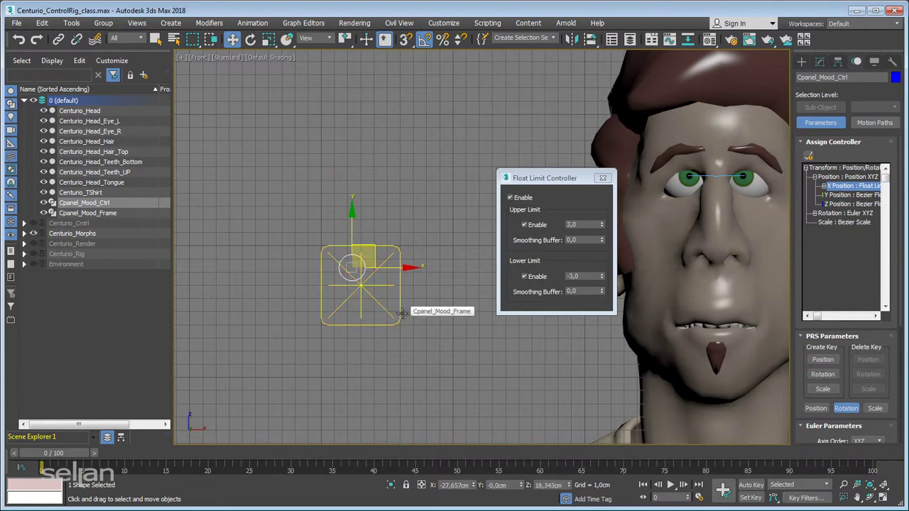
key("ctrl+z")
key("ctrl+z")
key("ctrl+z")
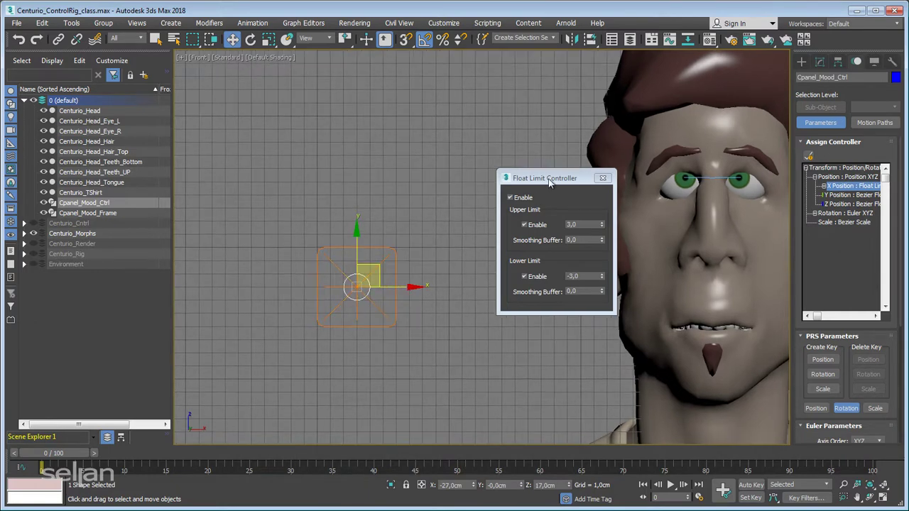
left_click(604, 178)
left_click(602, 178)
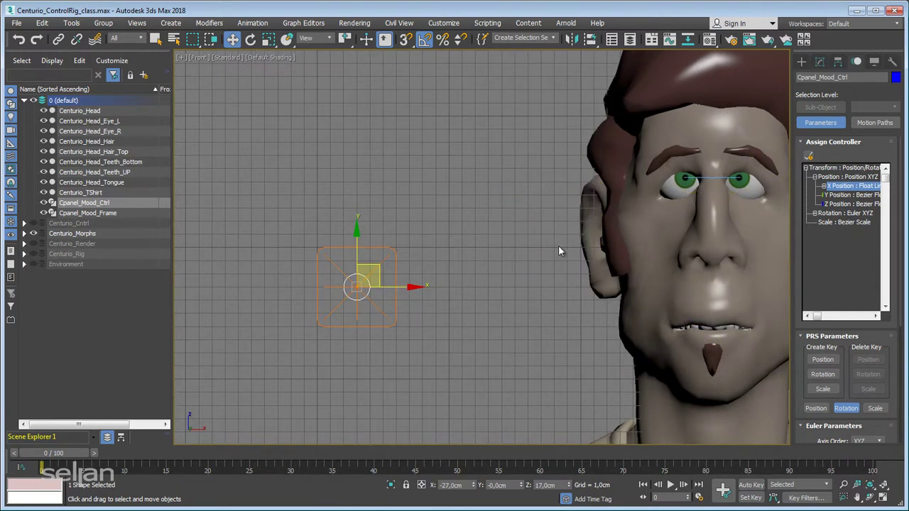
Assign a Float Limit controller to the Y Position of the mood joystick's circle
left_click(843, 196)
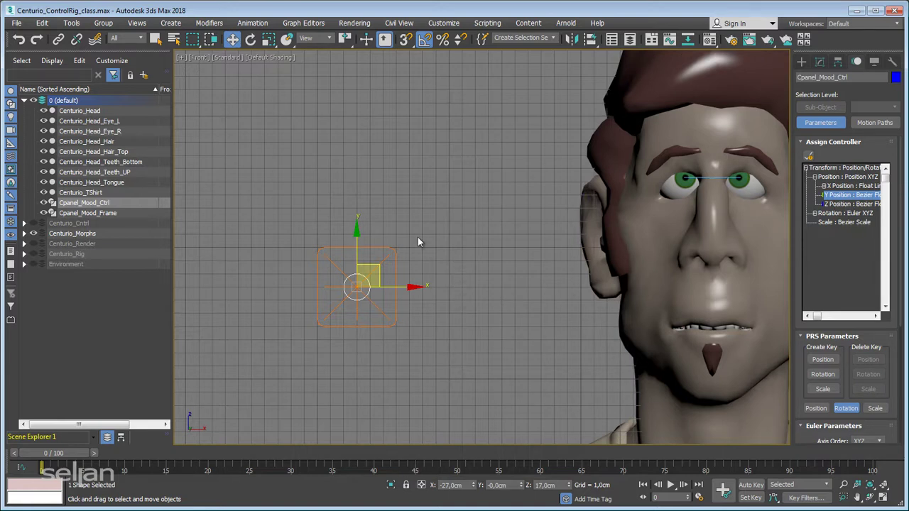
left_click(808, 155)
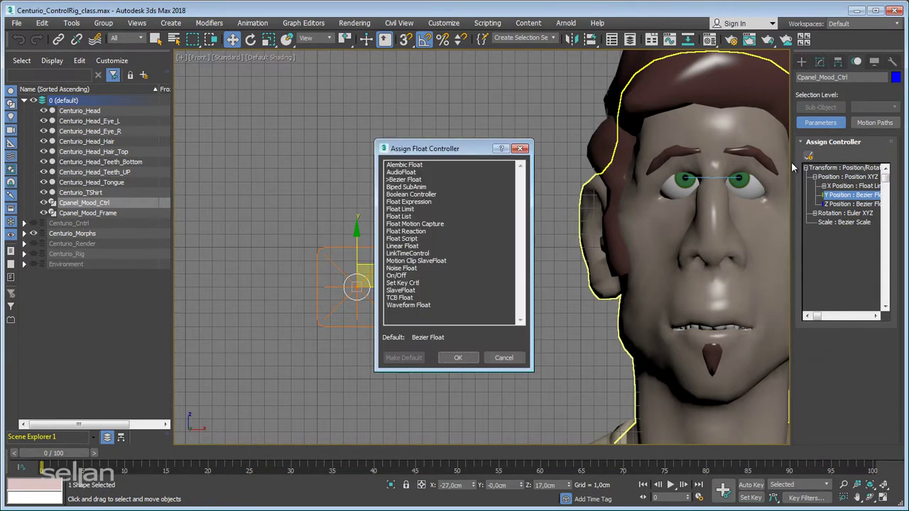
left_click(412, 209)
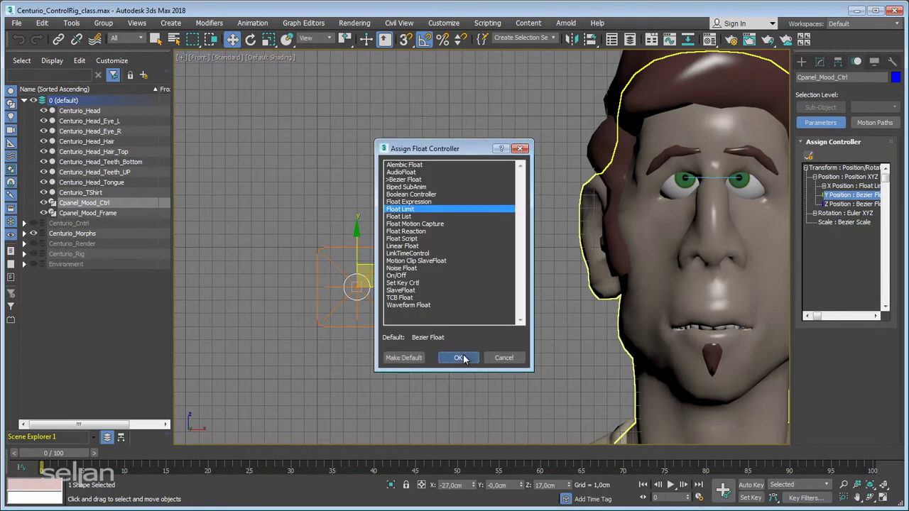
left_click(461, 358)
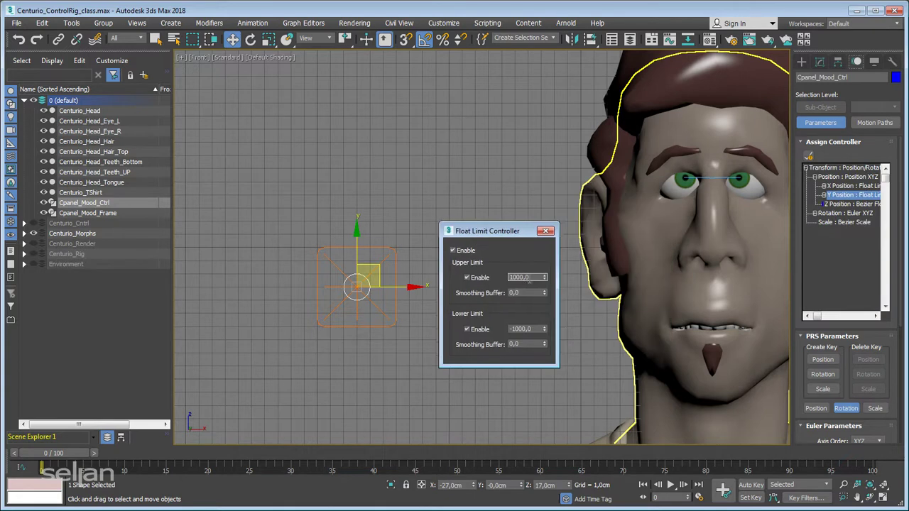
Set the Y Position controller's upper limit to 3 and lower limit to -3, and close the Float Limit Controller dialog
type("3")
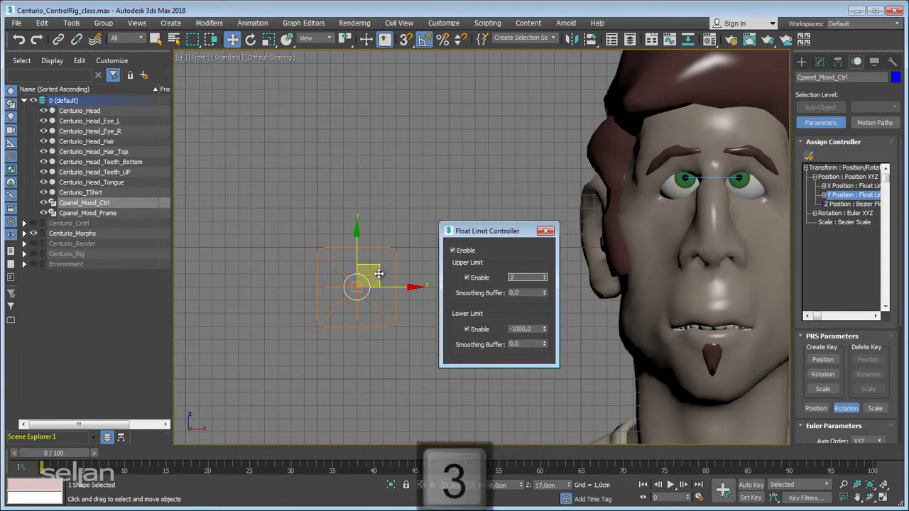
key("Tab")
key("Tab")
type("-3")
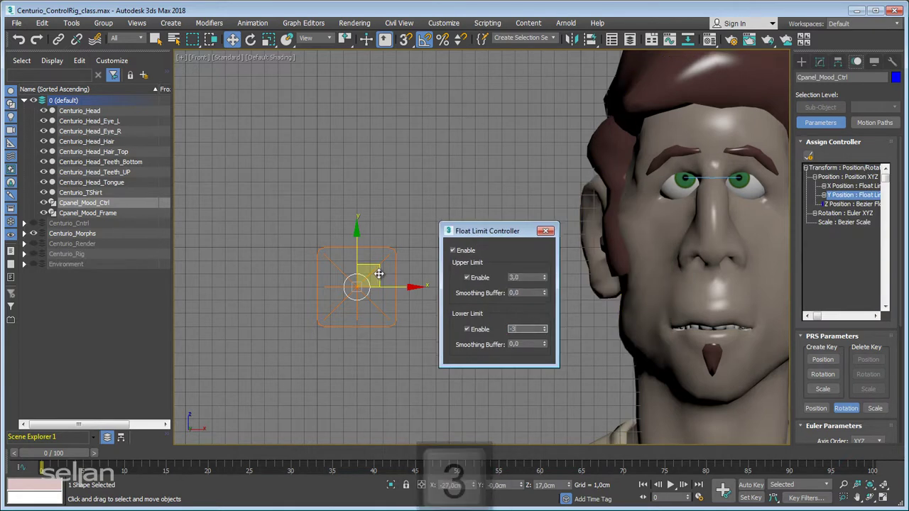
key("Return")
left_click_drag(484, 233, 499, 216)
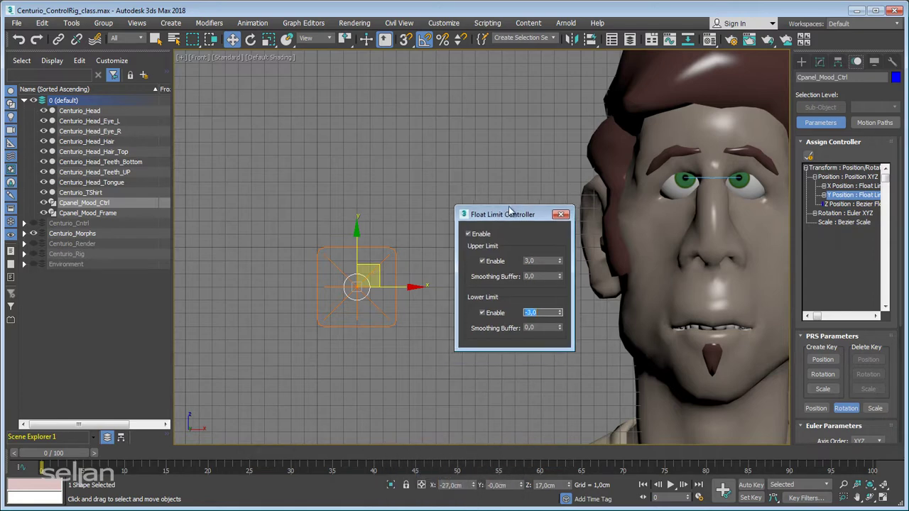
left_click(562, 214)
Test the circle's limits by moving it inside the frame, and move the frame along X and undo that move
scroll(441, 279, "up", 3)
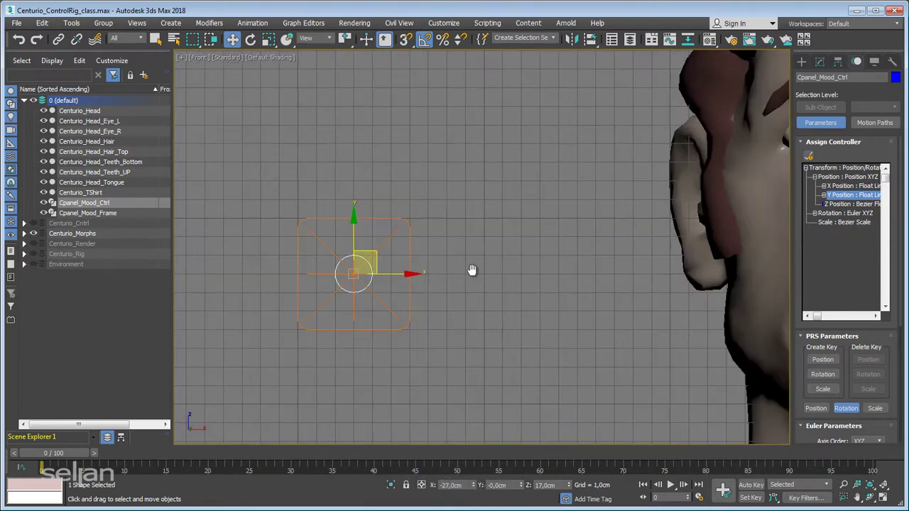
mouse_move(359, 264)
left_mouse_down()
mouse_move(438, 134)
mouse_move(292, 335)
mouse_move(585, 183)
mouse_move(196, 234)
mouse_move(646, 250)
mouse_move(346, 264)
mouse_move(518, 156)
mouse_move(341, 260)
mouse_move(357, 253)
left_mouse_up()
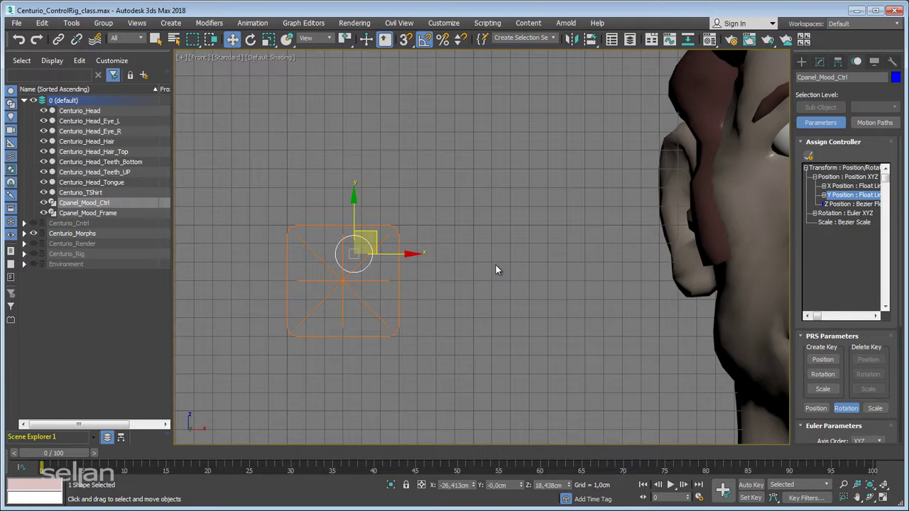
left_click(397, 285)
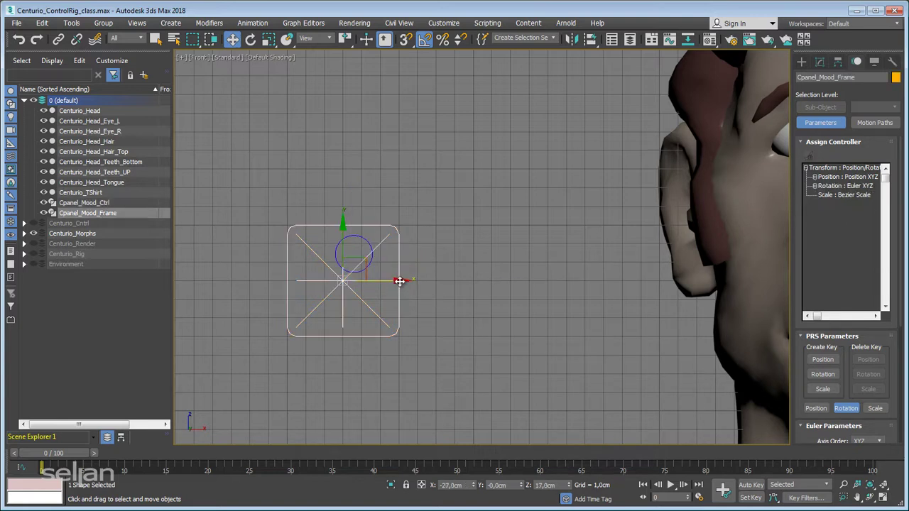
left_click_drag(400, 282, 429, 275)
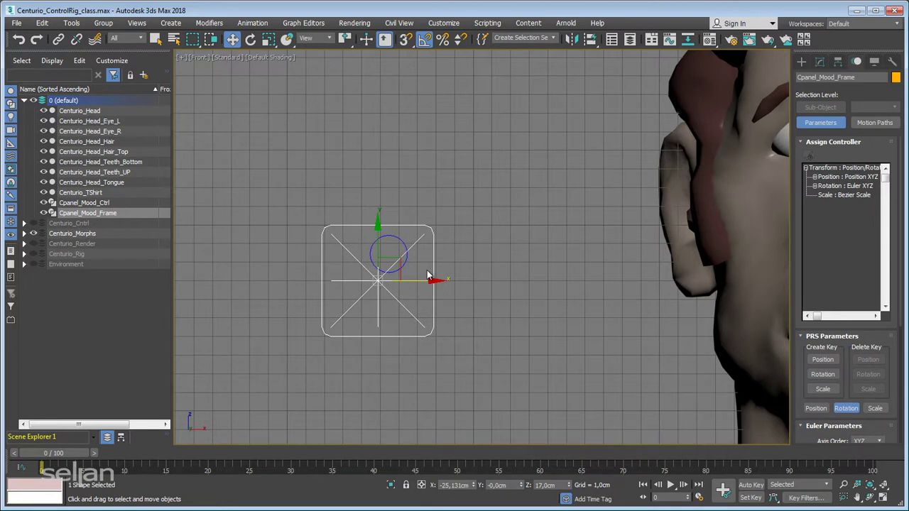
key("ctrl+z")
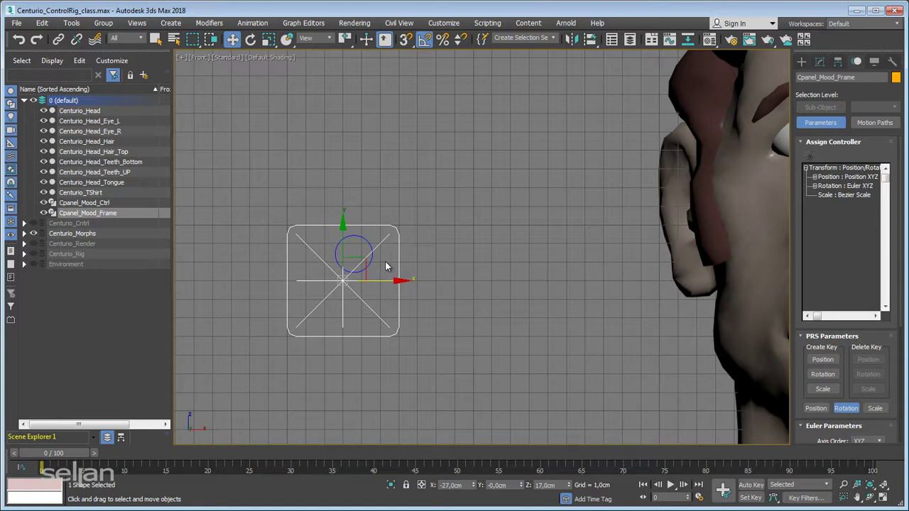
Reset the circle to the frame's centre by zeroing its X and Y position in the Parent reference coordinate system
left_click(368, 245)
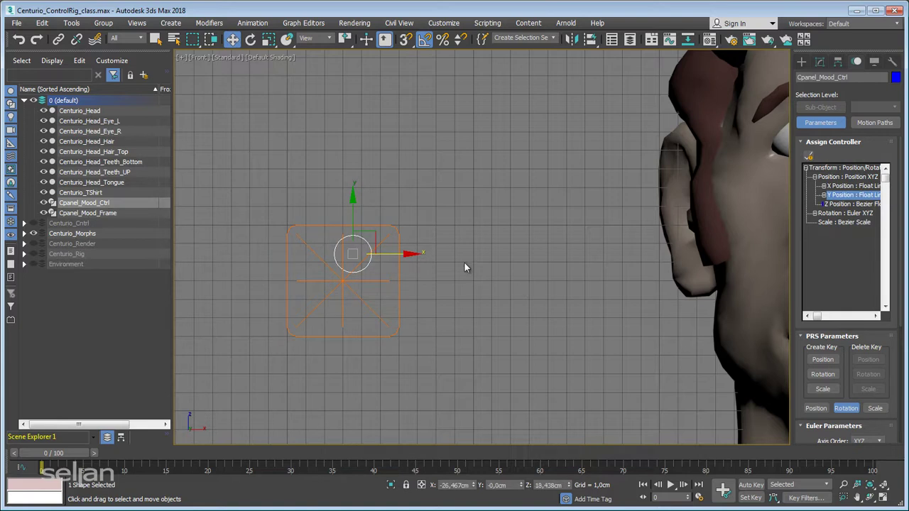
left_click(314, 39)
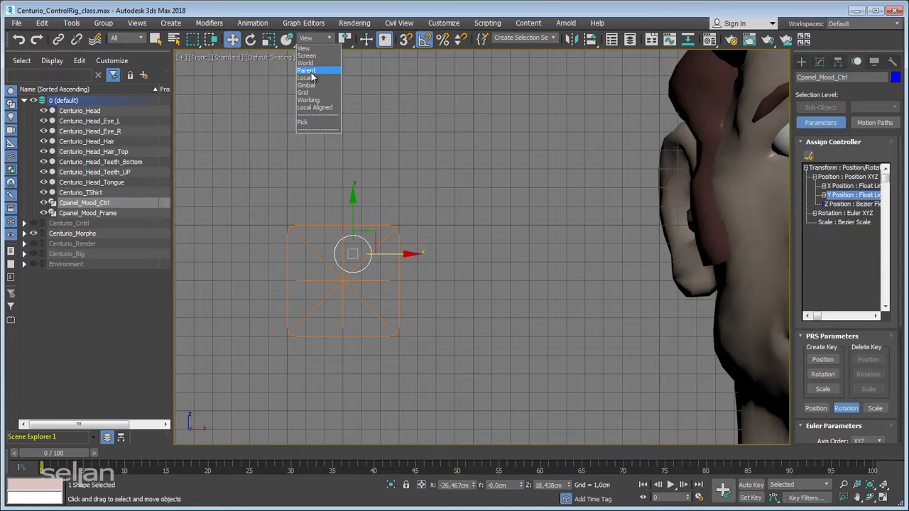
left_click(312, 72)
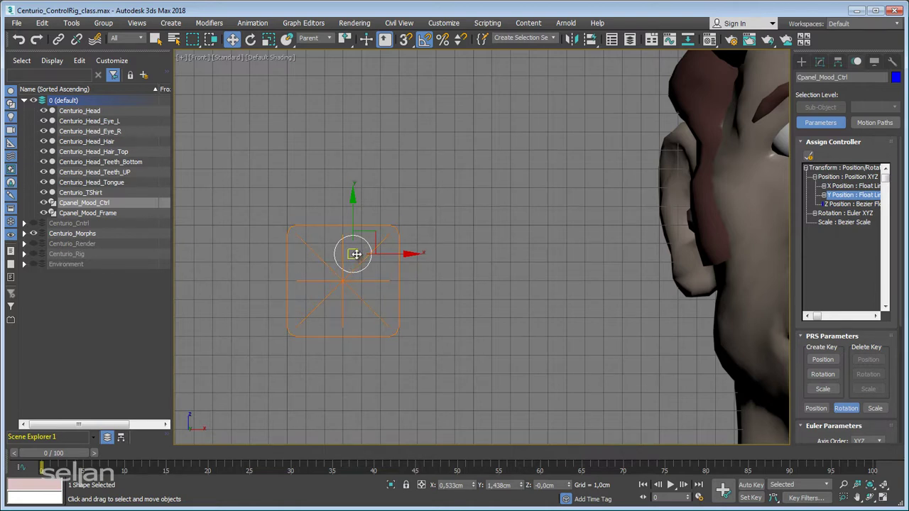
right_click(474, 486)
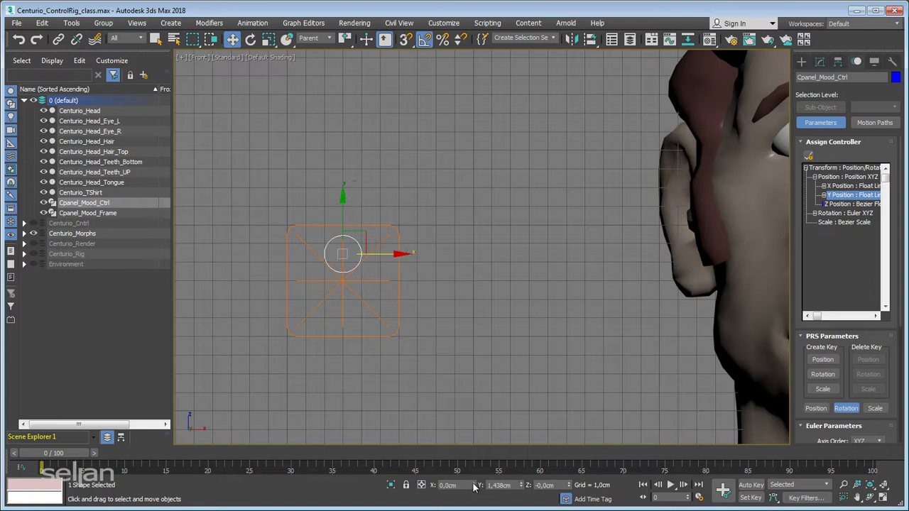
right_click(522, 488)
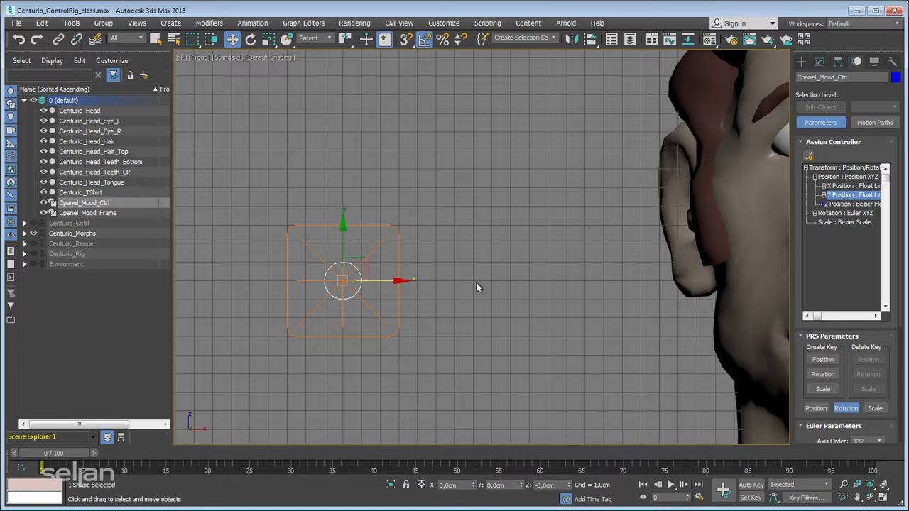
Switch the reference coordinate system to View to compare the circle's coordinates, and return it to Parent
left_click(329, 39)
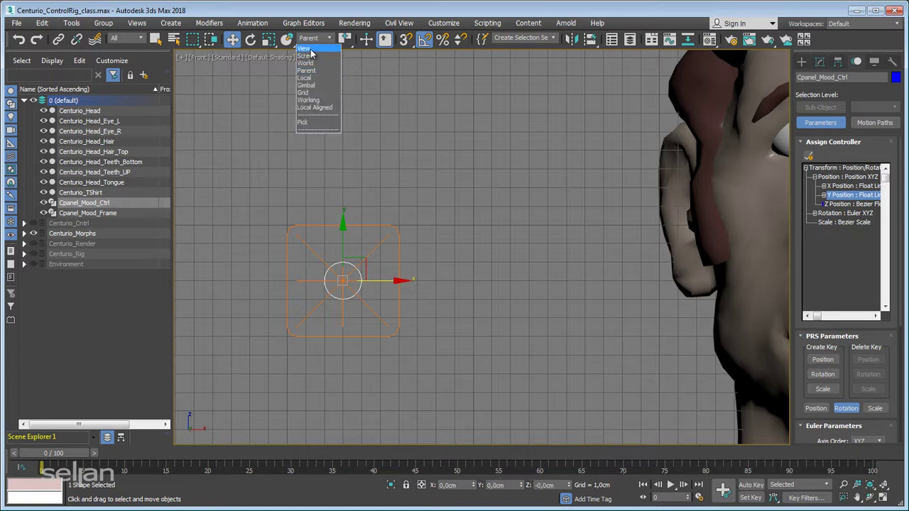
left_click(311, 49)
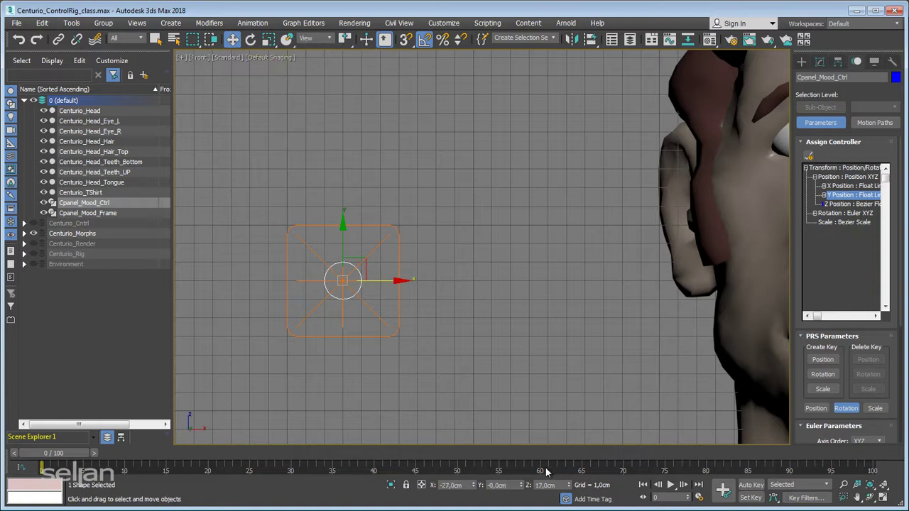
middle_click_drag(571, 305, 502, 254)
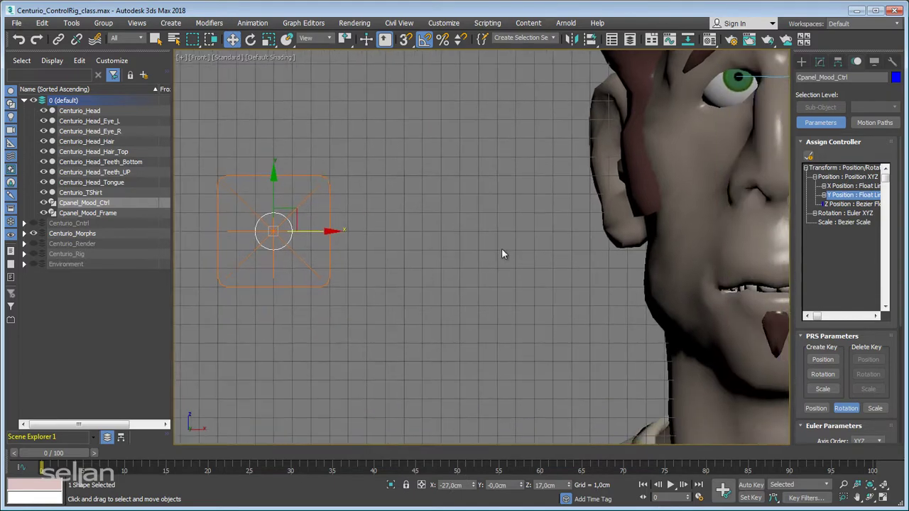
scroll(473, 225, "down", 3)
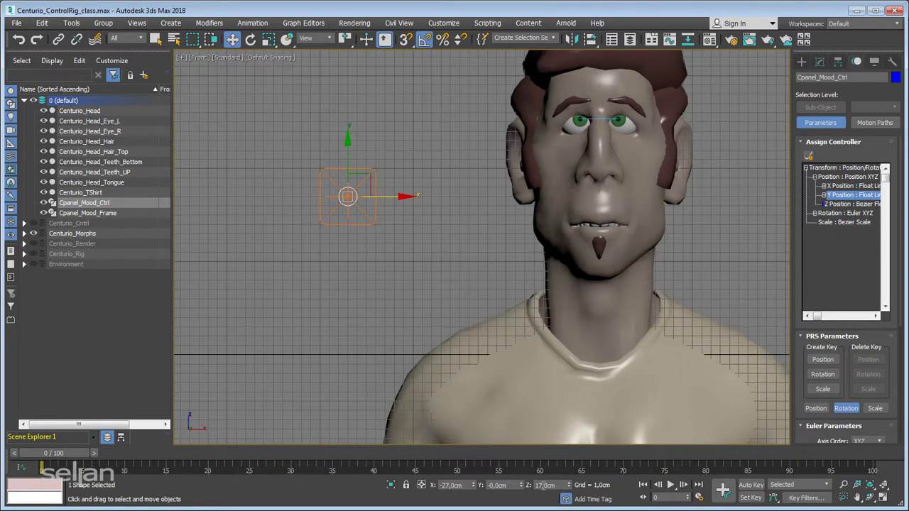
left_click(327, 38)
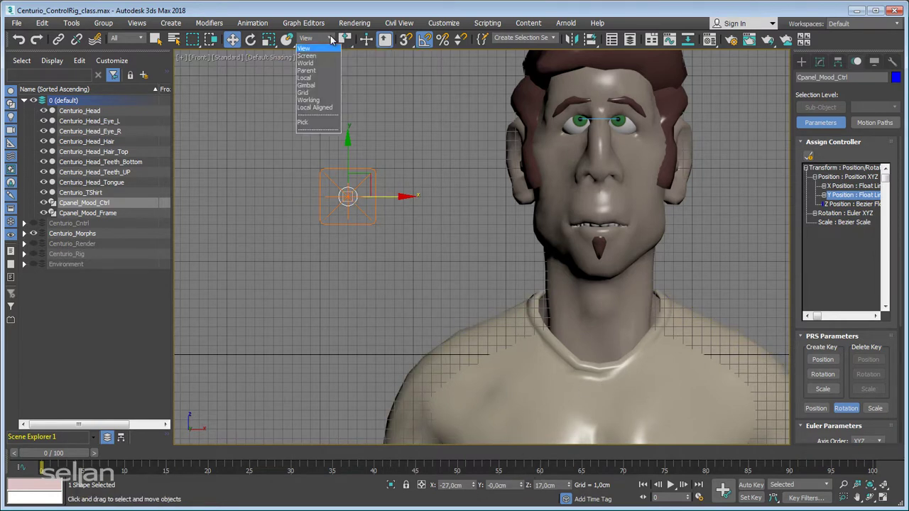
left_click(324, 70)
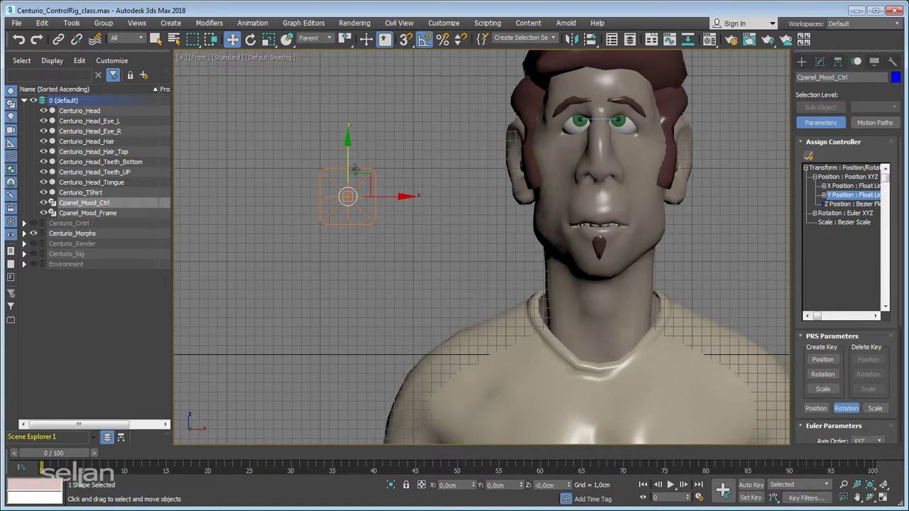
Move the circle off-centre inside the frame and reset its X and Y position to 0
mouse_move(361, 175)
left_mouse_down()
mouse_move(370, 159)
mouse_move(352, 164)
mouse_move(381, 171)
mouse_move(377, 179)
left_mouse_up()
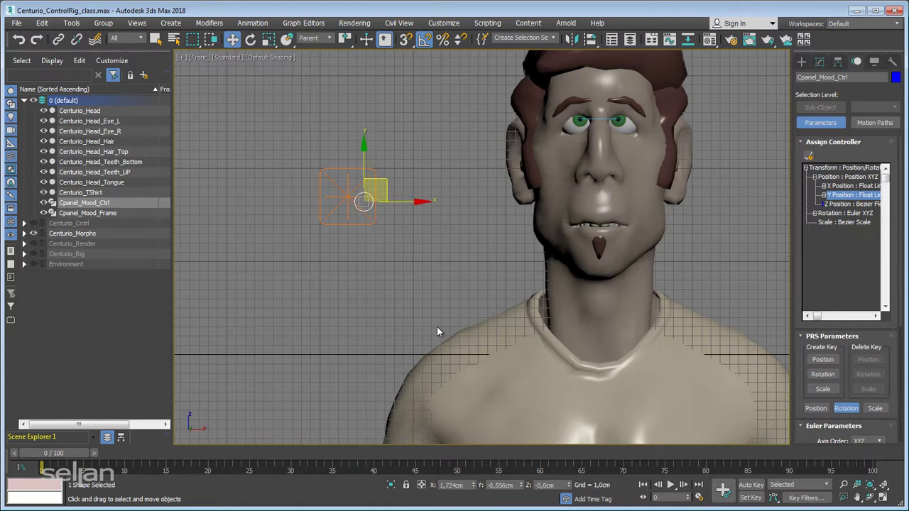
right_click(474, 485)
right_click(521, 486)
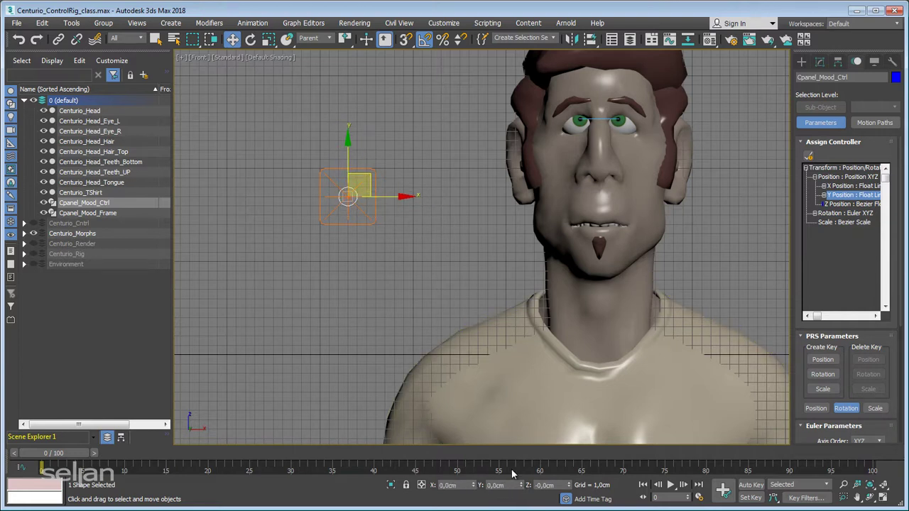
Check the Rotate tool's reference coordinate system for the circle, and return to the Move tool
middle_click_drag(366, 239, 368, 270)
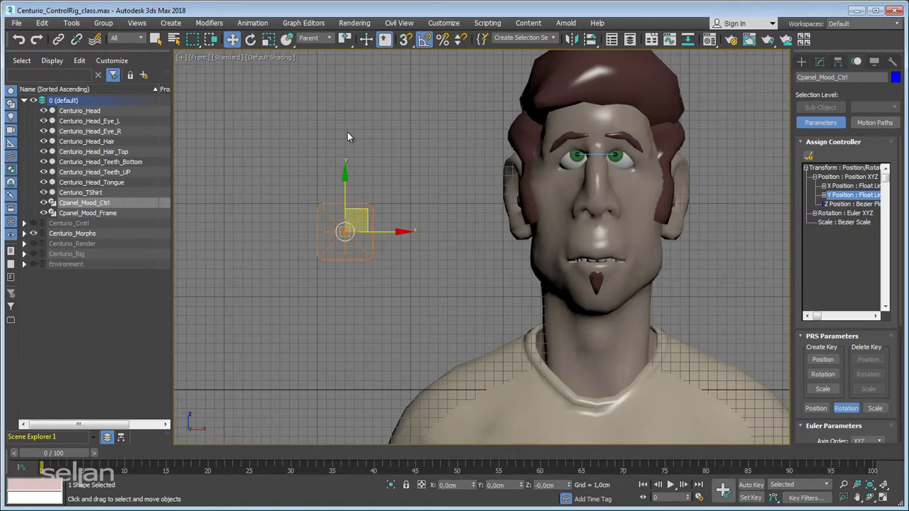
middle_click_drag(348, 137, 304, 149)
scroll(351, 229, "up", 2)
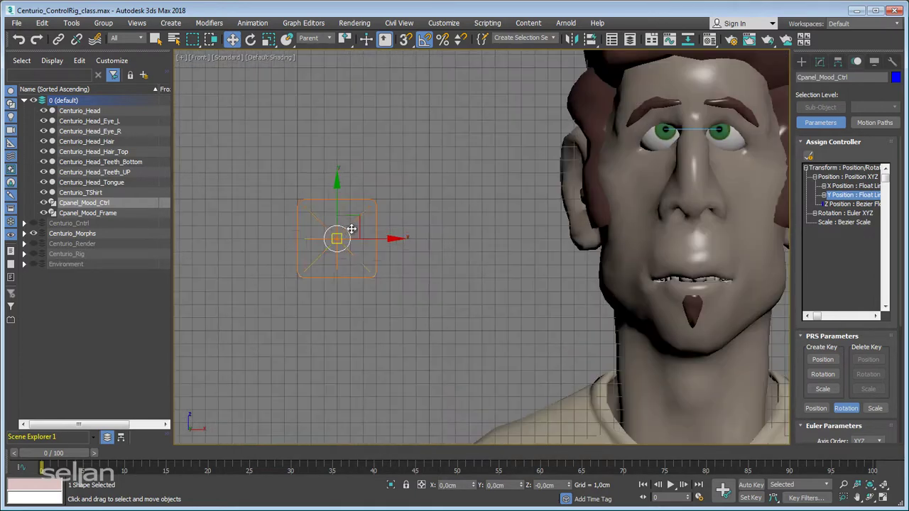
left_click(352, 228)
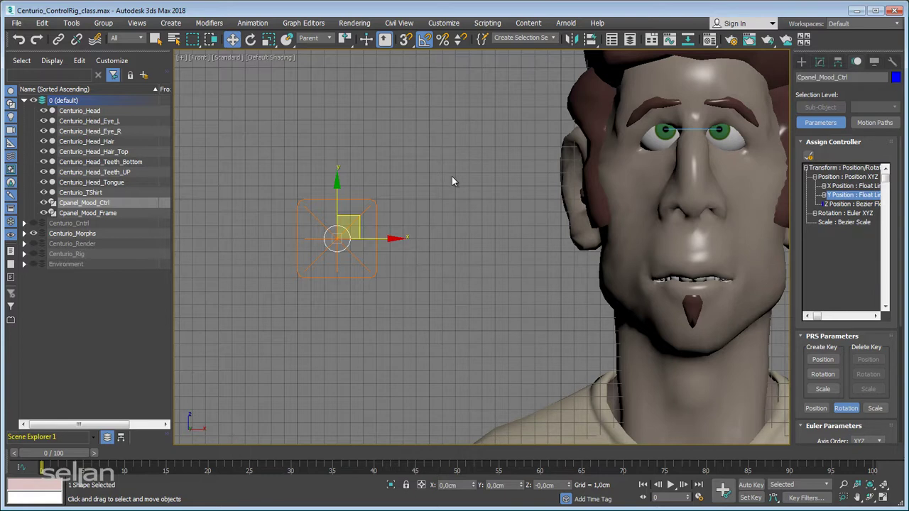
key("e")
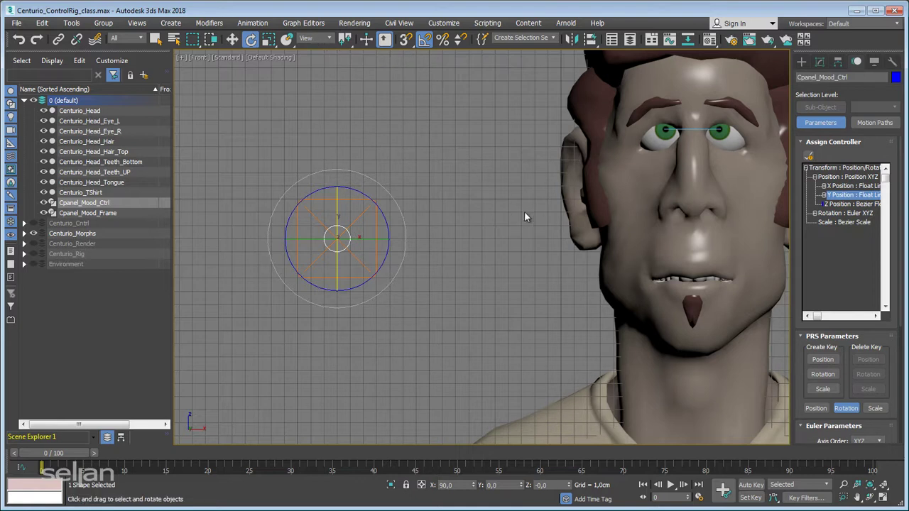
key("w")
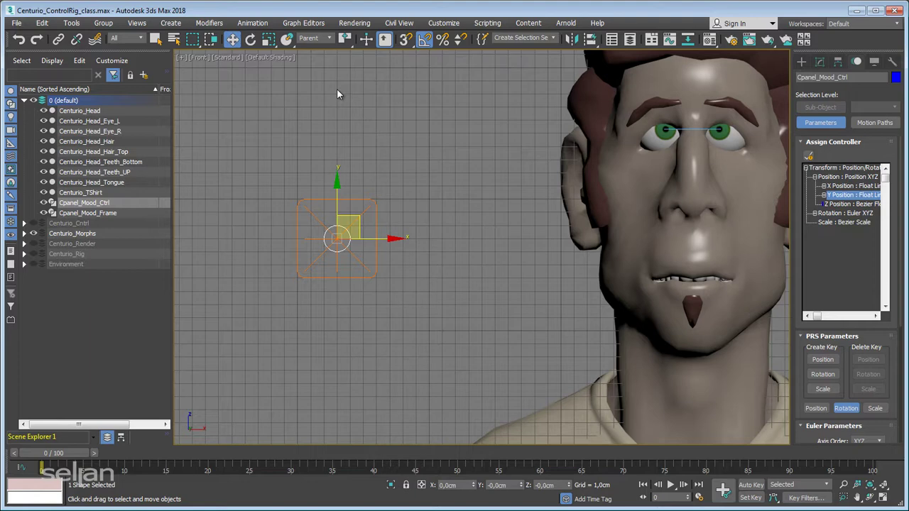
Clone the mood joystick's circle and frame together along X, away from the head, as one independent copy
scroll(402, 183, "down", 3)
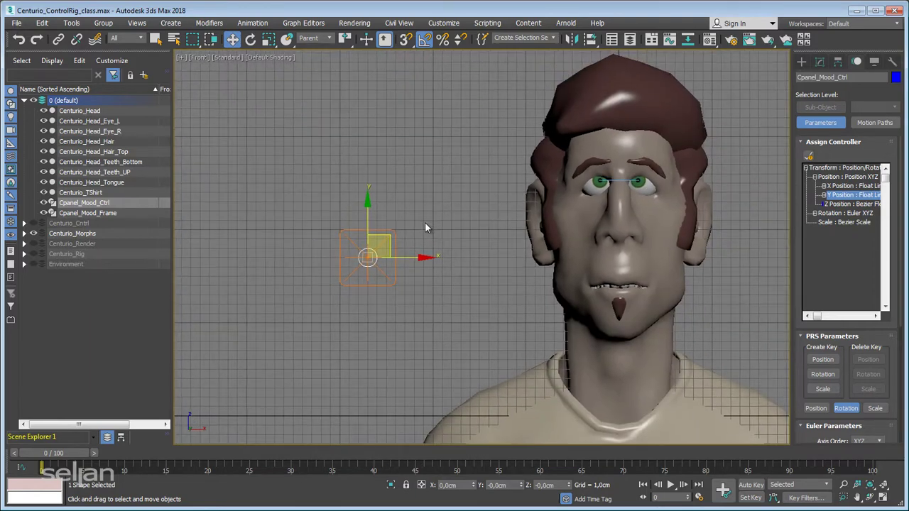
middle_click_drag(425, 228, 497, 213)
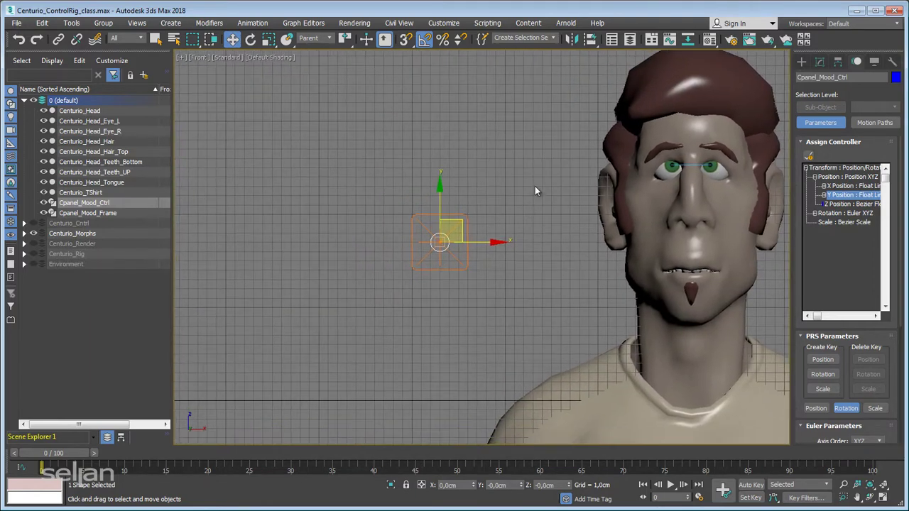
left_click_drag(537, 188, 376, 302)
middle_click_drag(436, 284, 457, 279)
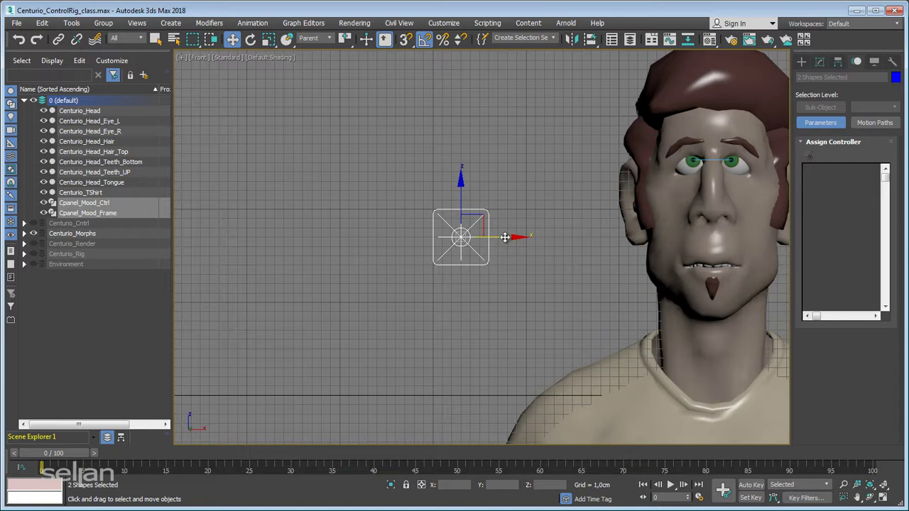
left_click_drag(505, 238, 246, 235, "shift")
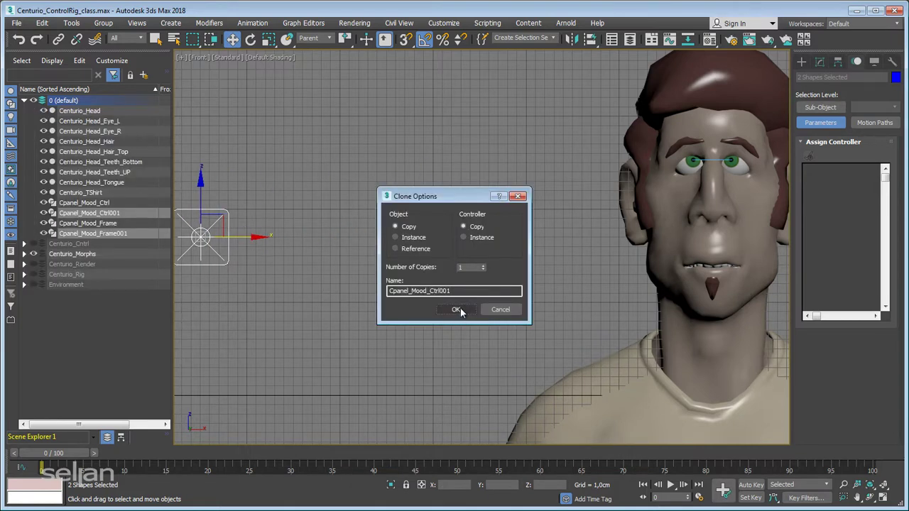
left_click(457, 310)
Move the cloned circle to the edge of its frame to test it, and reset its X and Y position to 0
middle_click_drag(313, 311, 388, 329)
left_click(303, 280)
left_click(276, 255)
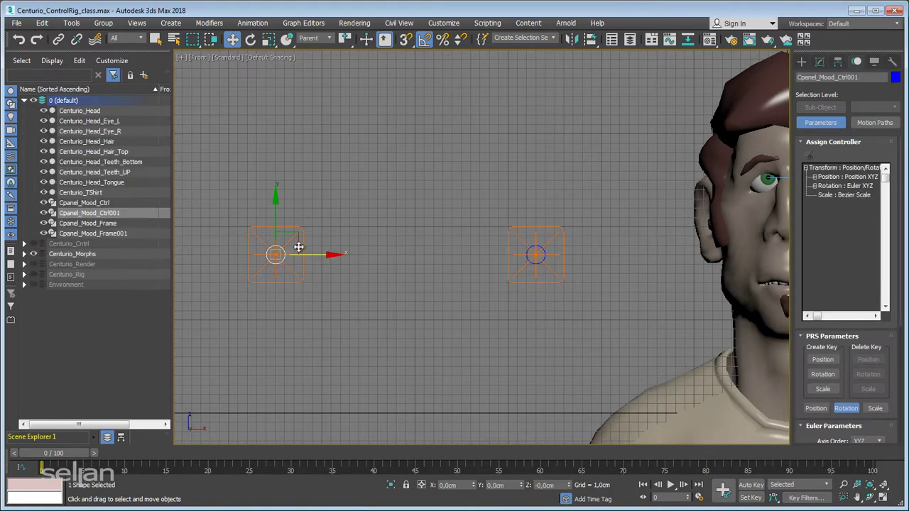
left_click_drag(319, 227, 257, 222)
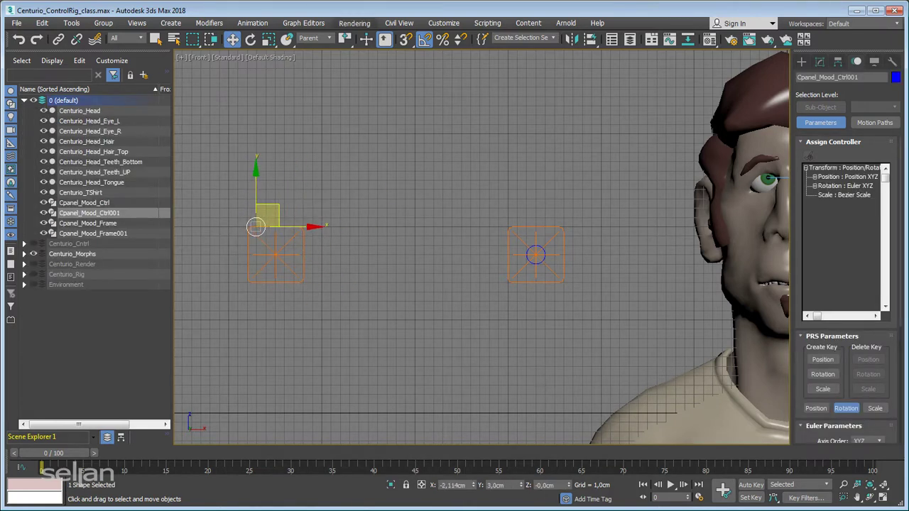
right_click(473, 485)
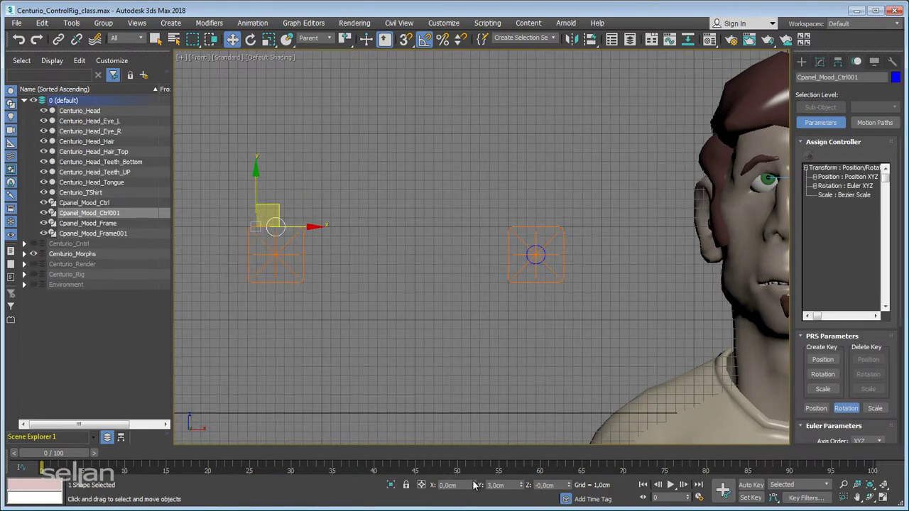
right_click(522, 485)
Examine the original mood circle beside the head and check the modifier stack of Centurio_Head
middle_click_drag(452, 310, 361, 321)
left_click(421, 336)
middle_click_drag(421, 332, 339, 367)
scroll(339, 368, "up", 3)
middle_click_drag(481, 335, 432, 332)
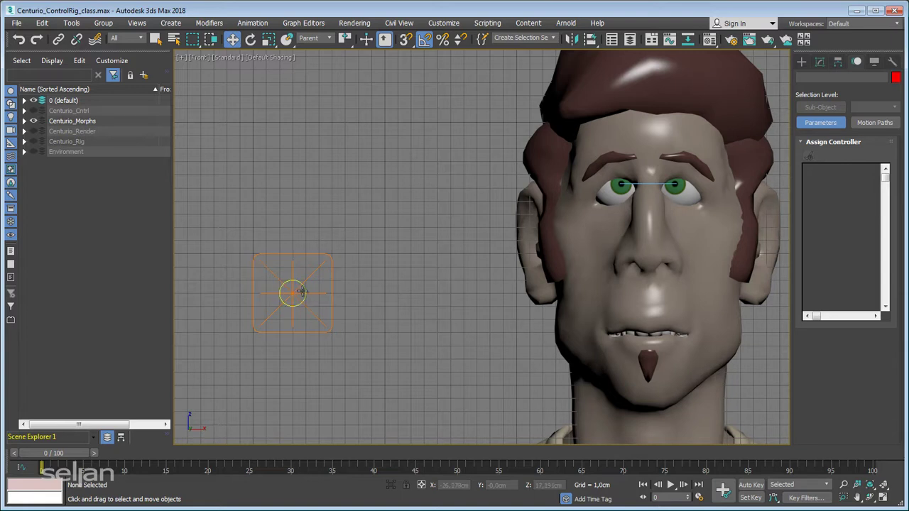
left_click(304, 292)
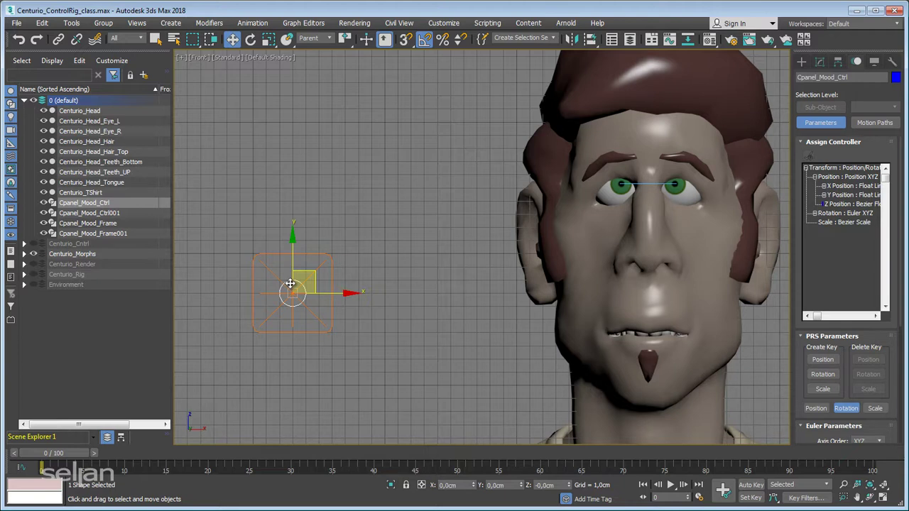
left_click(598, 294)
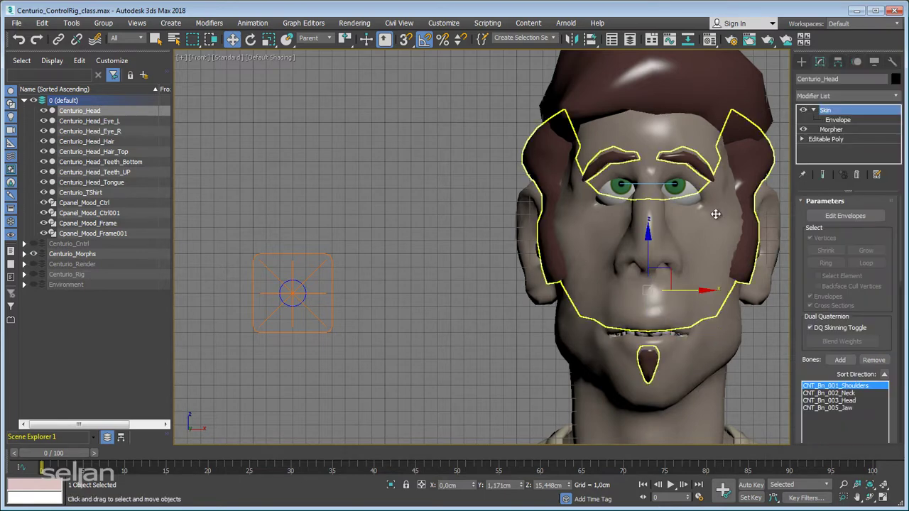
left_click(815, 111)
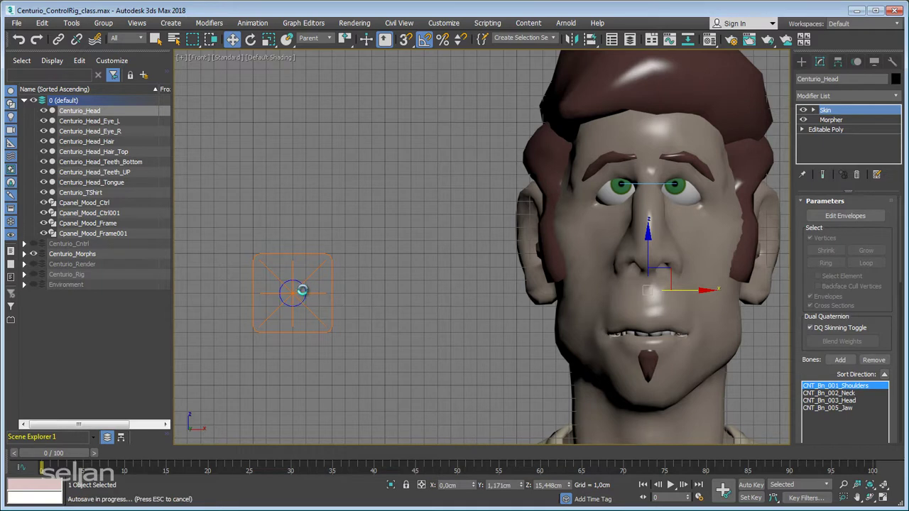
Select the original mood circle and open the Reaction Manager, placing its window clear of the joystick and head
left_click(302, 288)
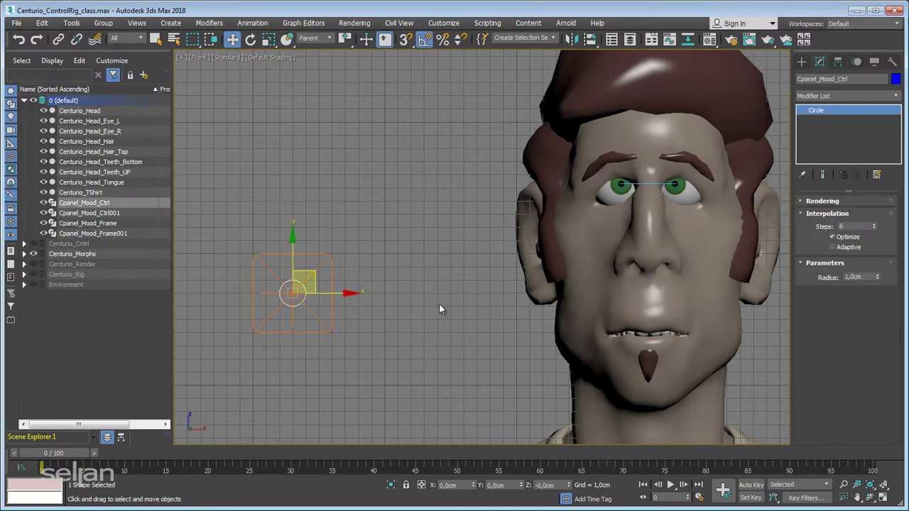
left_click(253, 25)
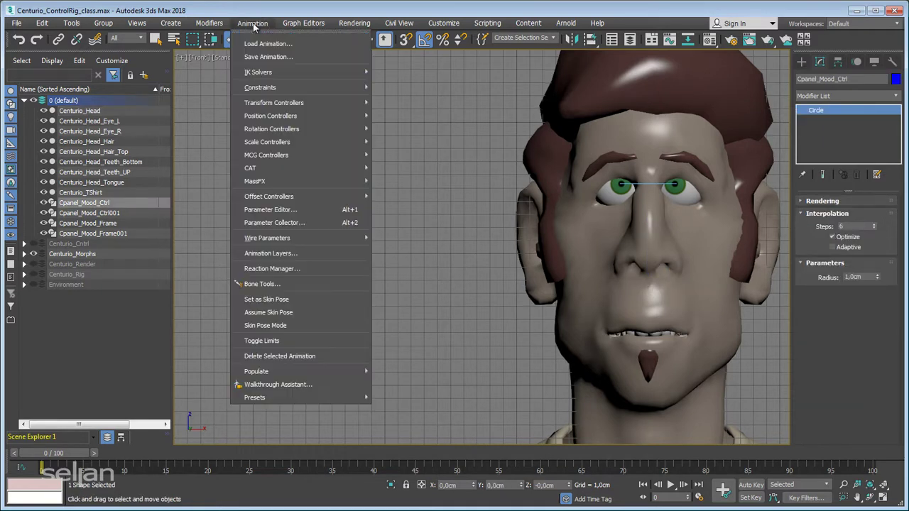
left_click(288, 270)
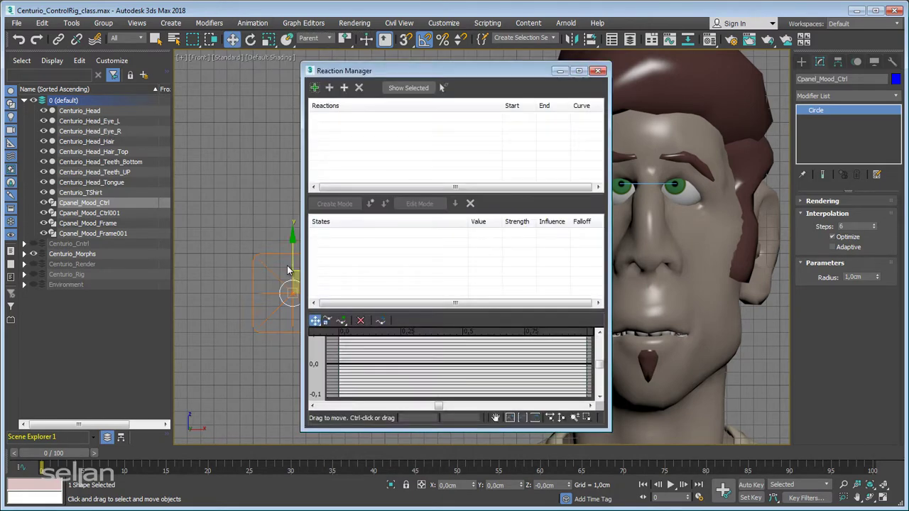
left_click_drag(445, 71, 172, 72)
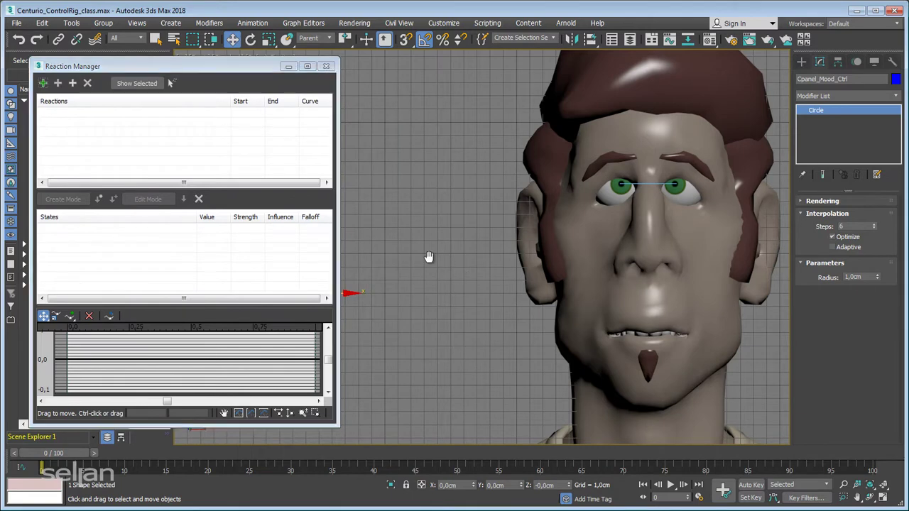
scroll(428, 258, "down", 2)
middle_click_drag(473, 250, 529, 266)
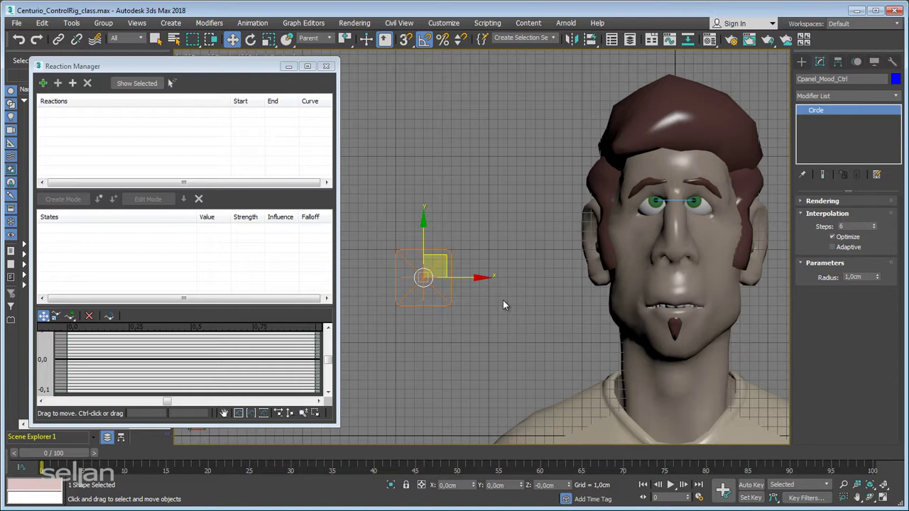
mouse_move(503, 301)
middle_mouse_down()
mouse_move(526, 289)
mouse_move(505, 299)
middle_mouse_up()
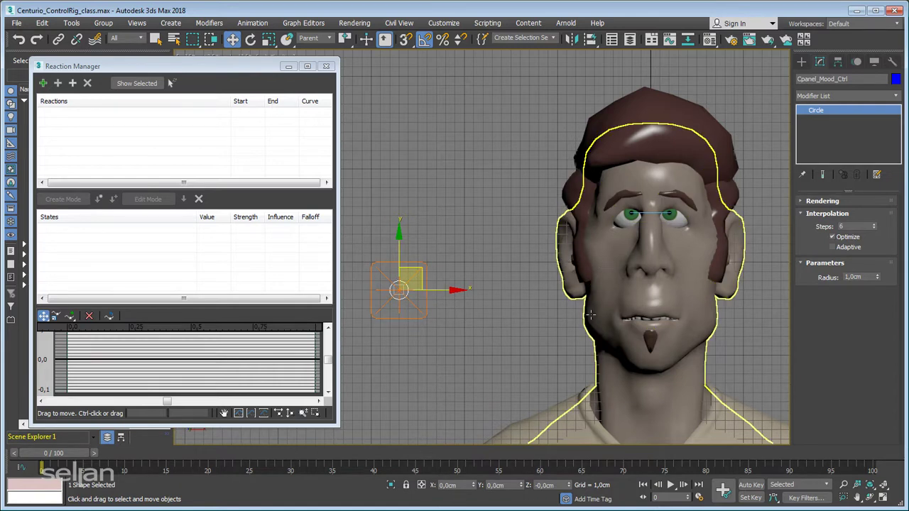
Examine the Morpher channels of Centurio_Head, trying Smile_R at 64 and returning it to 0
left_click(617, 284)
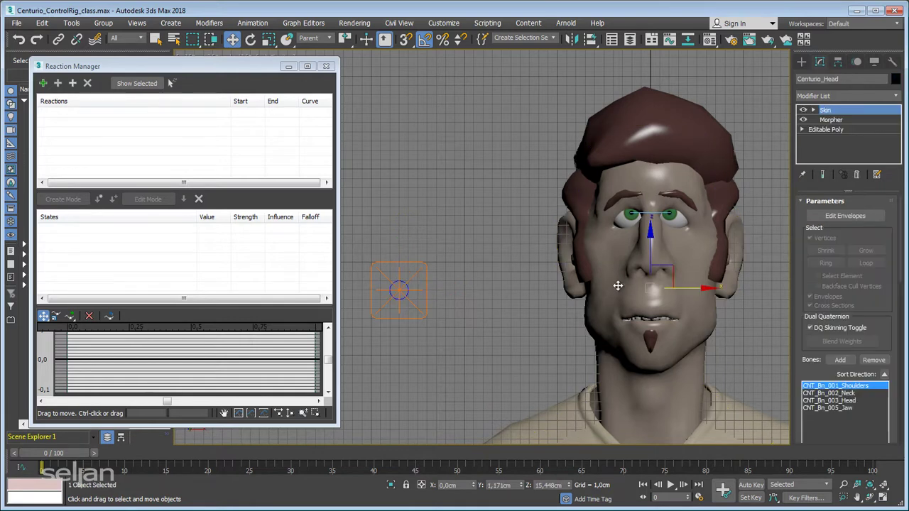
left_click(831, 120)
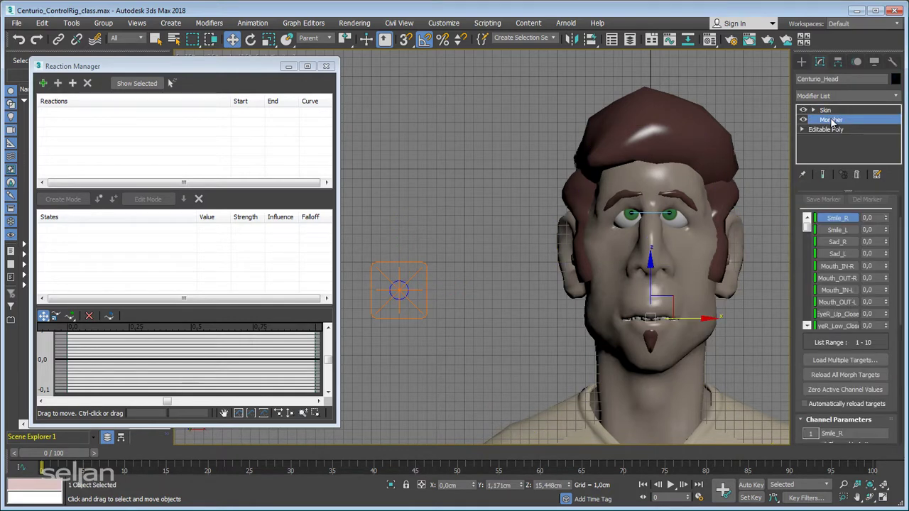
left_click(887, 215)
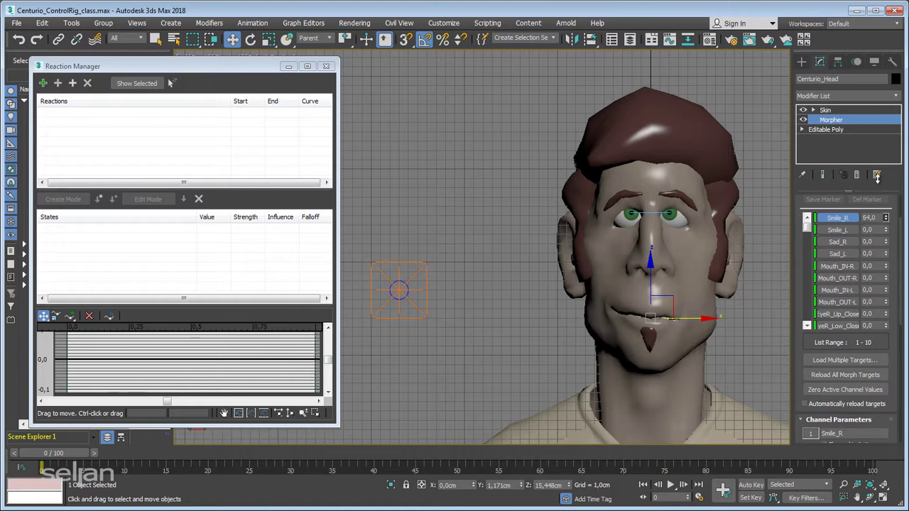
left_click(887, 220)
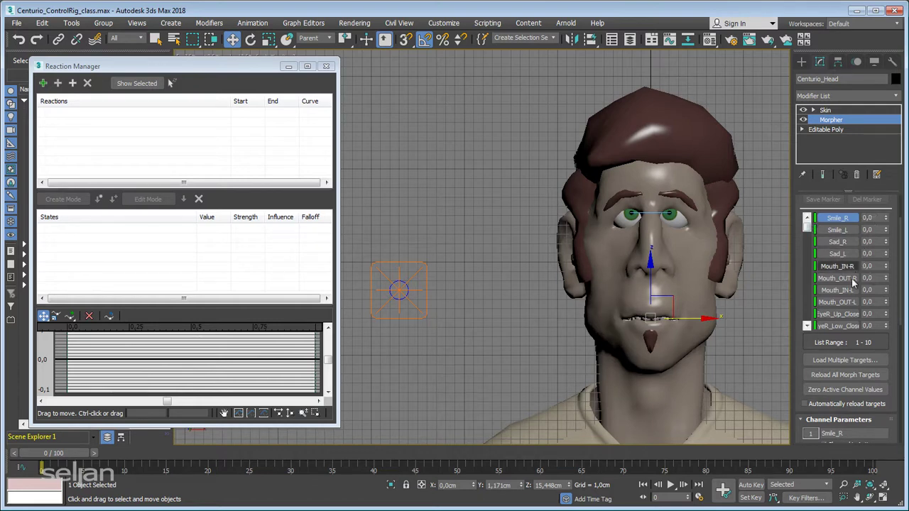
mouse_move(815, 226)
left_mouse_down()
mouse_move(811, 255)
mouse_move(817, 219)
left_mouse_up()
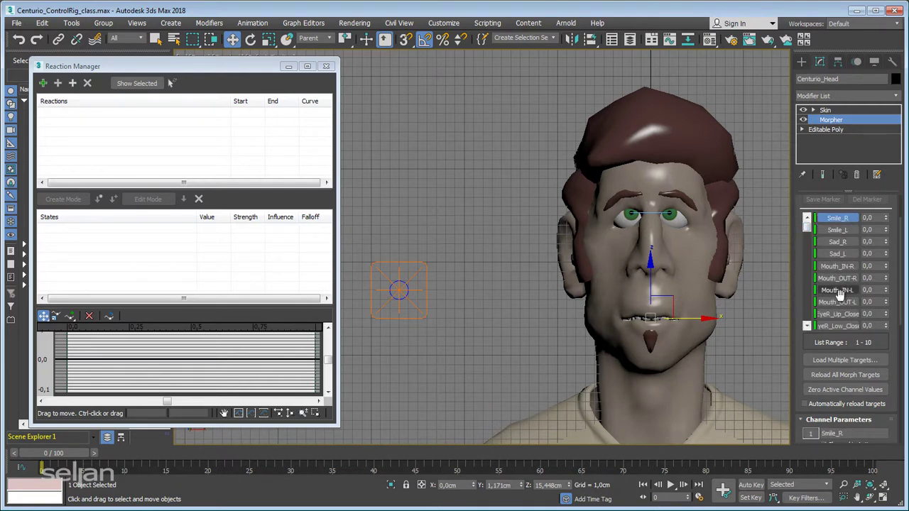
scroll(860, 276, "down", 4)
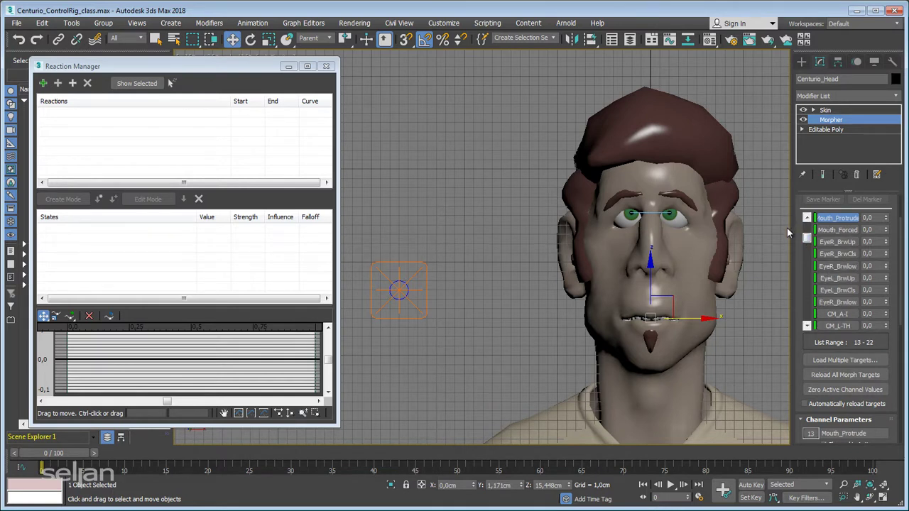
left_click_drag(808, 241, 808, 224)
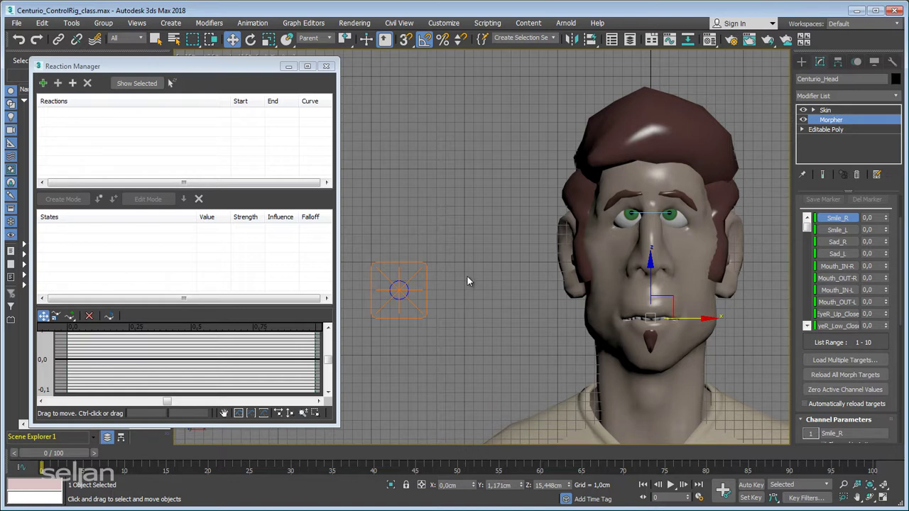
Add the mood circle's X Position limited Bezier Float controller as reaction master, and test its travel to X 3 cm and back to 0
left_click(416, 289)
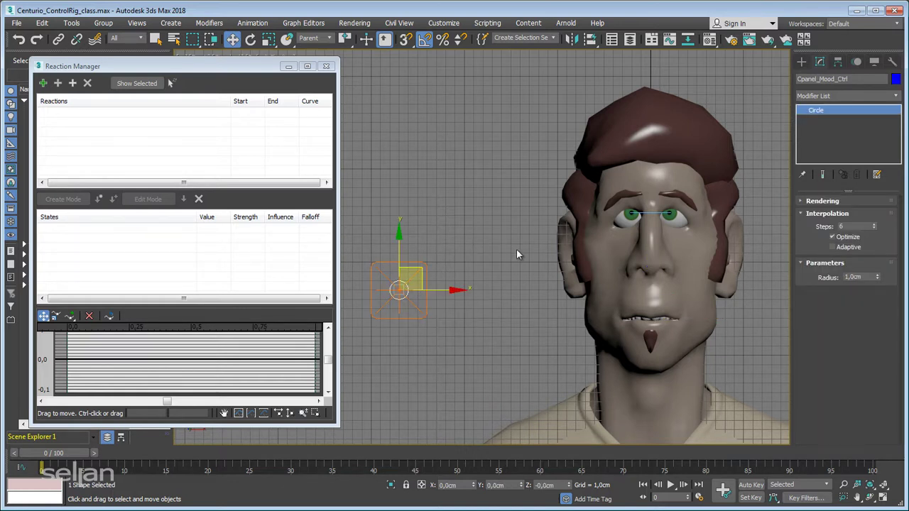
left_click(43, 84)
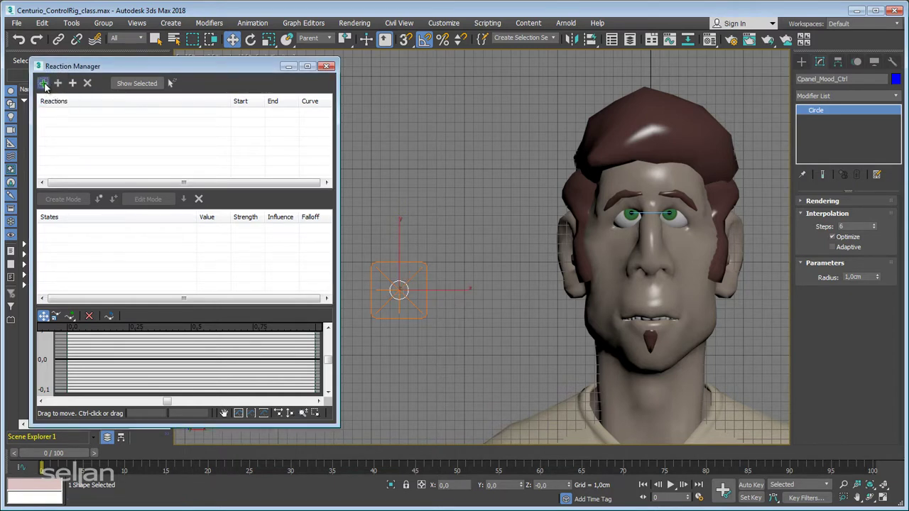
left_click(404, 299)
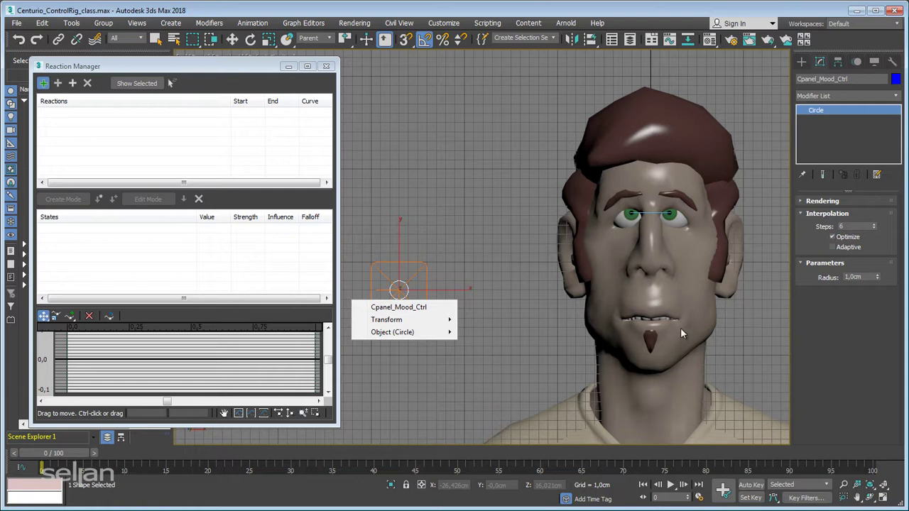
mouse_move(400, 324)
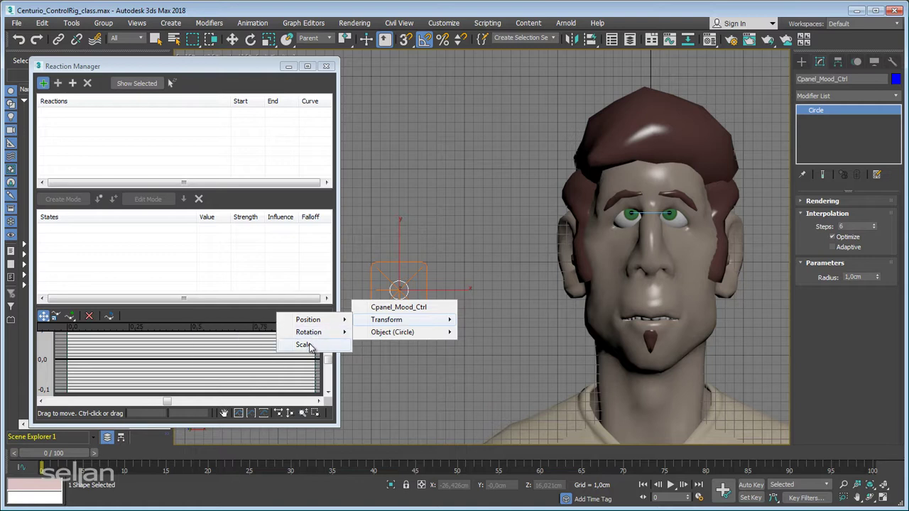
mouse_move(327, 324)
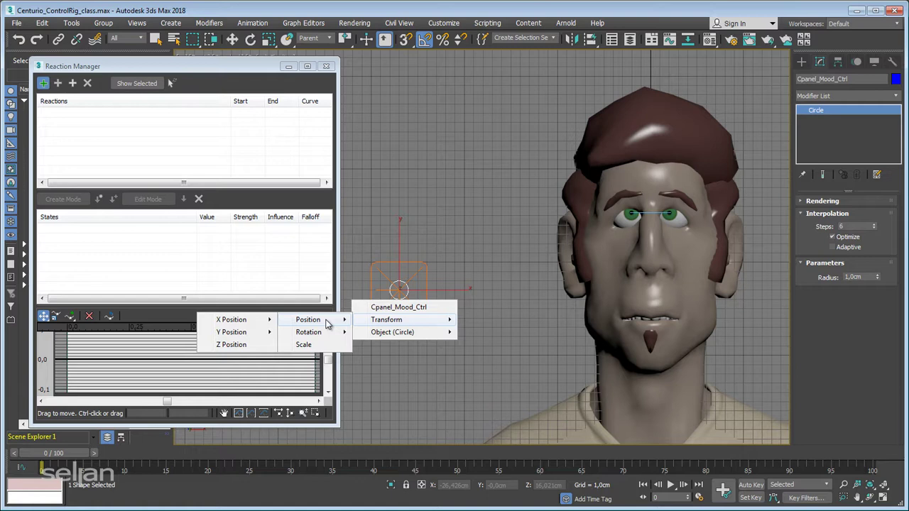
mouse_move(257, 324)
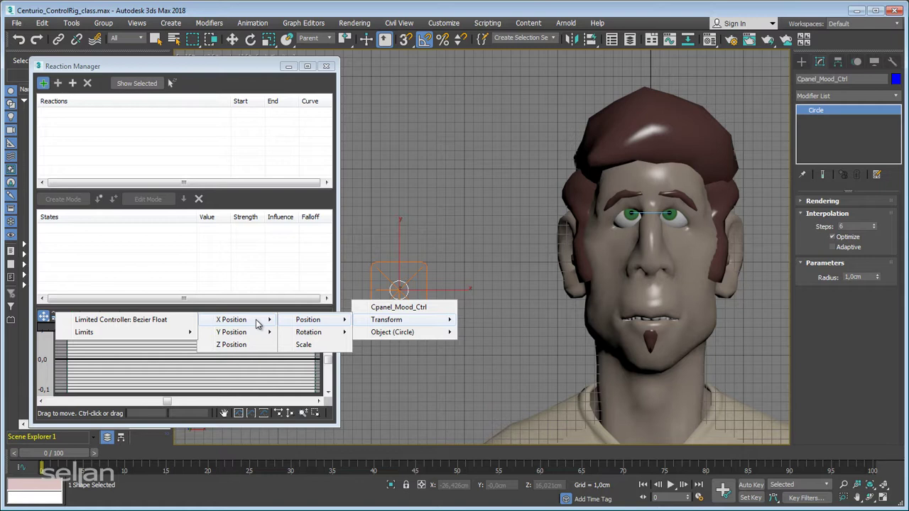
left_click(125, 321)
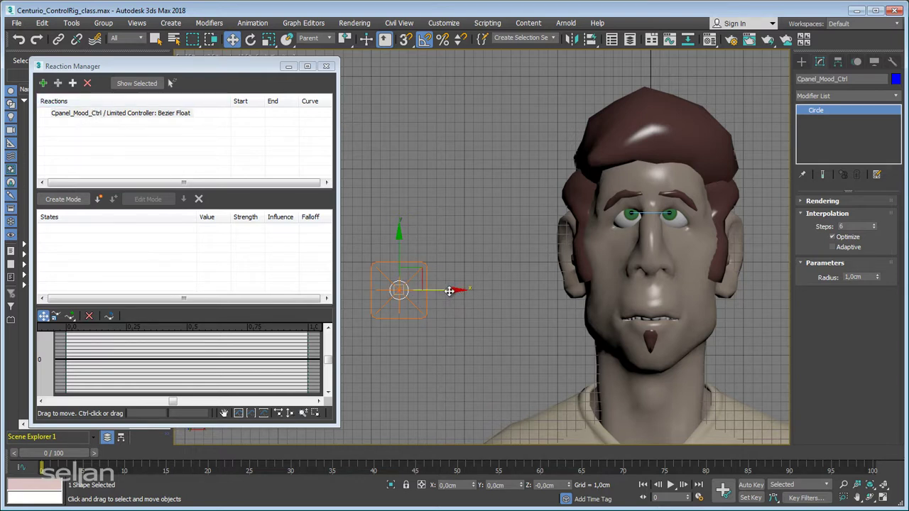
left_click_drag(449, 290, 431, 285)
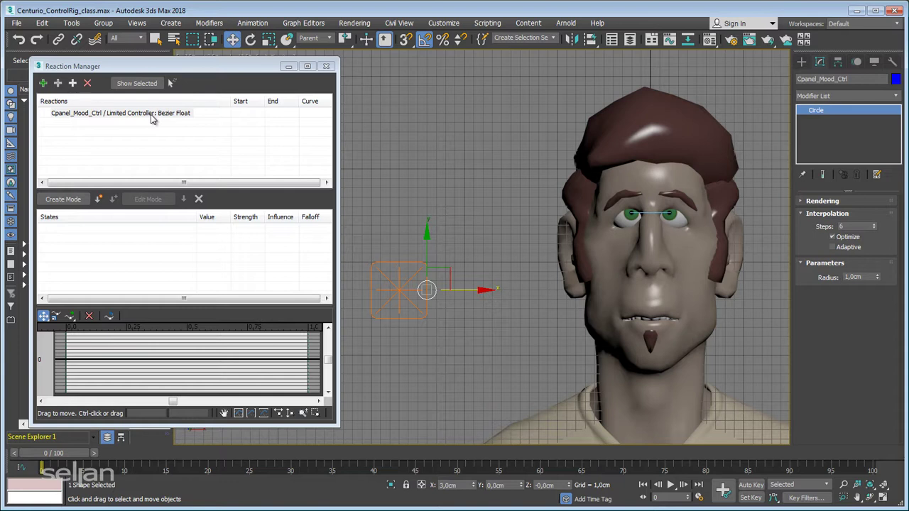
right_click(474, 486)
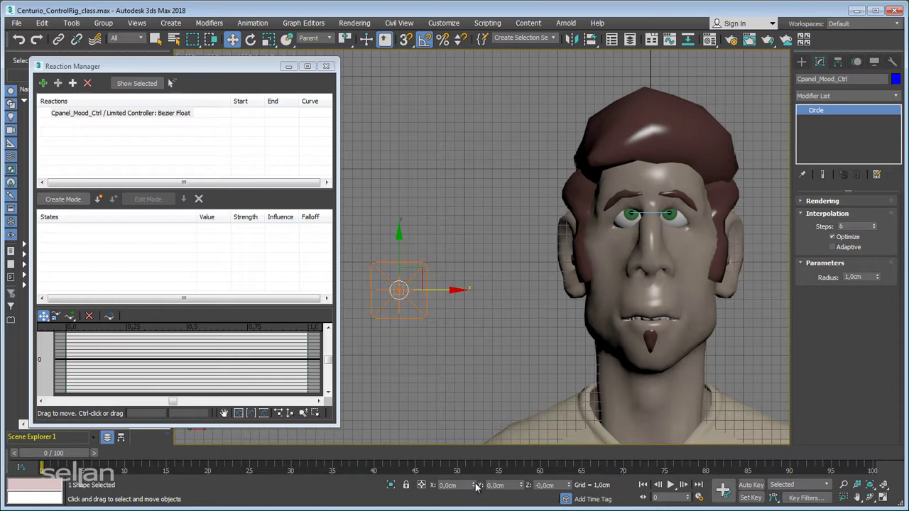
Add the Smile_L Morpher channel of Centurio_Head as a slave of the mood circle's X position reaction
left_click(99, 115)
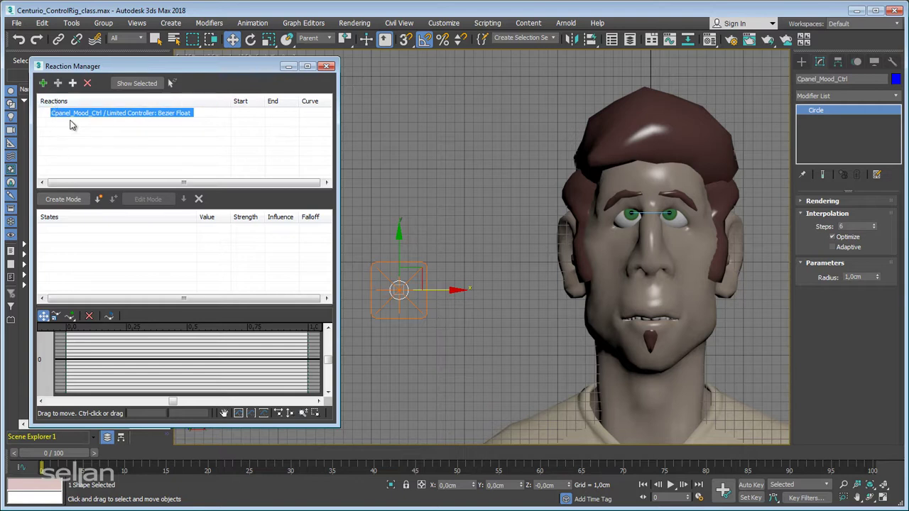
left_click(58, 84)
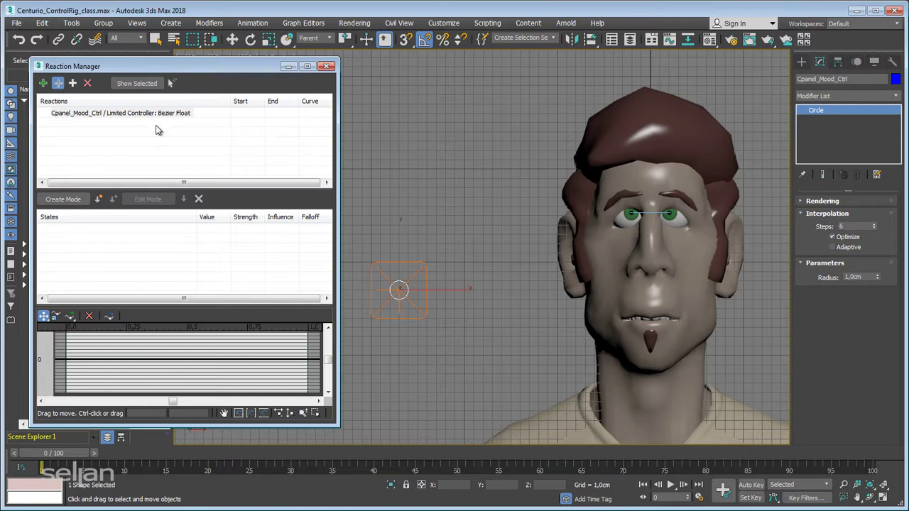
left_click(616, 297)
mouse_move(609, 316)
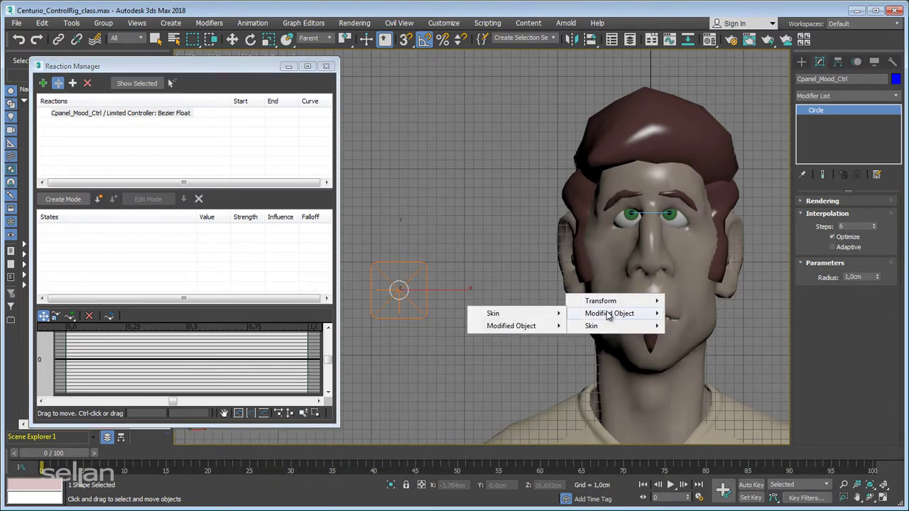
mouse_move(500, 329)
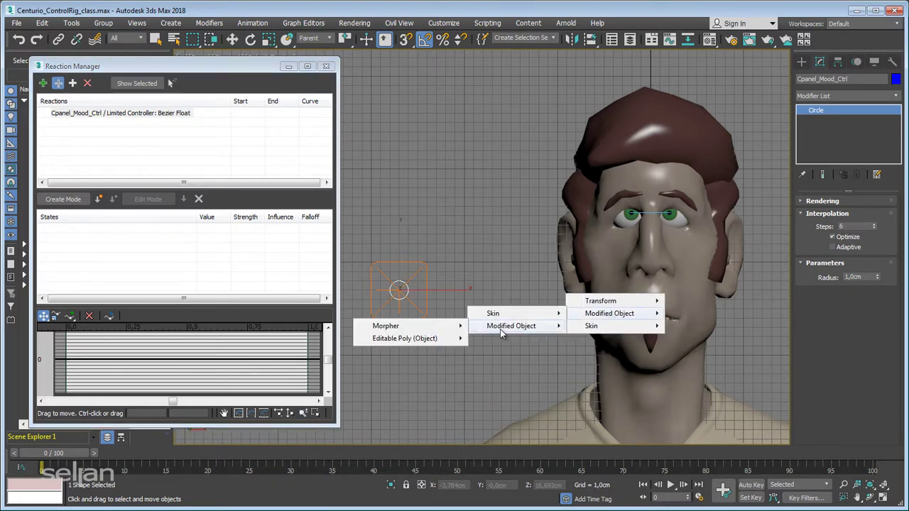
mouse_move(424, 328)
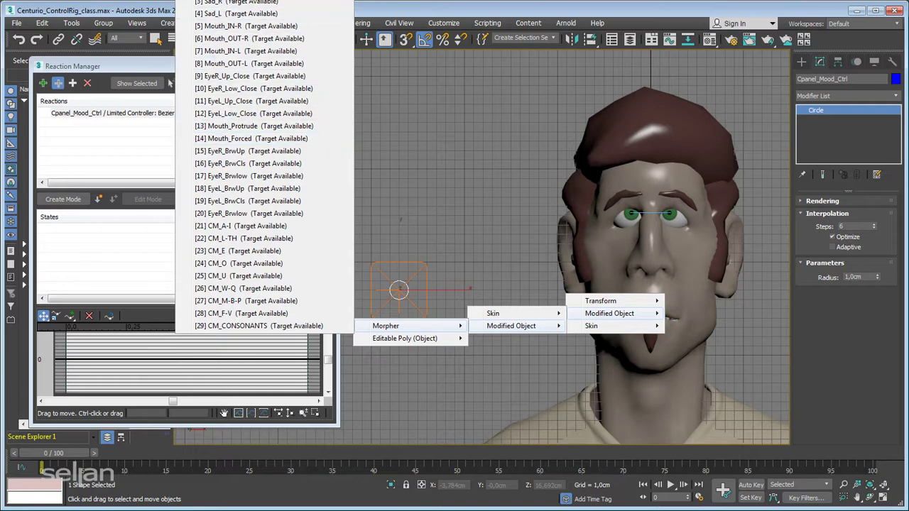
left_click(234, 3)
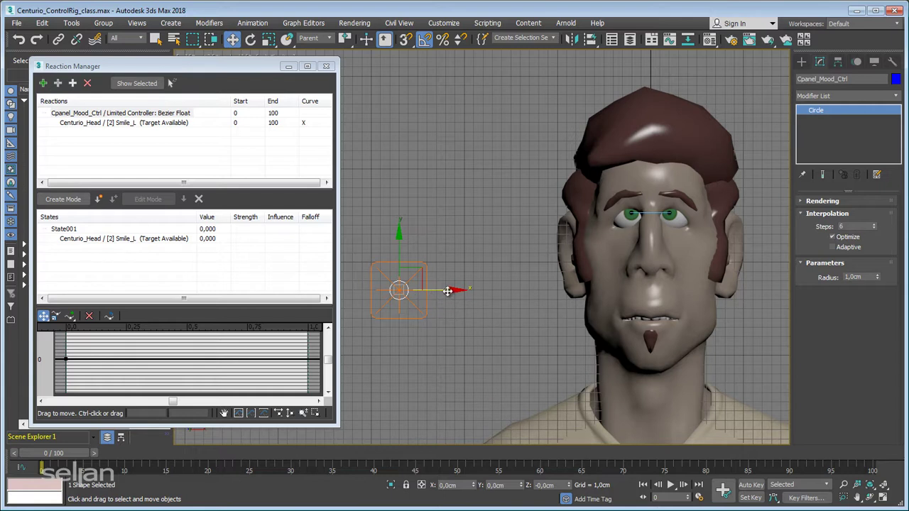
Move the mood circle to X 3 cm and create a Smile_L reaction state there with a value of 100
left_click_drag(448, 290, 518, 291)
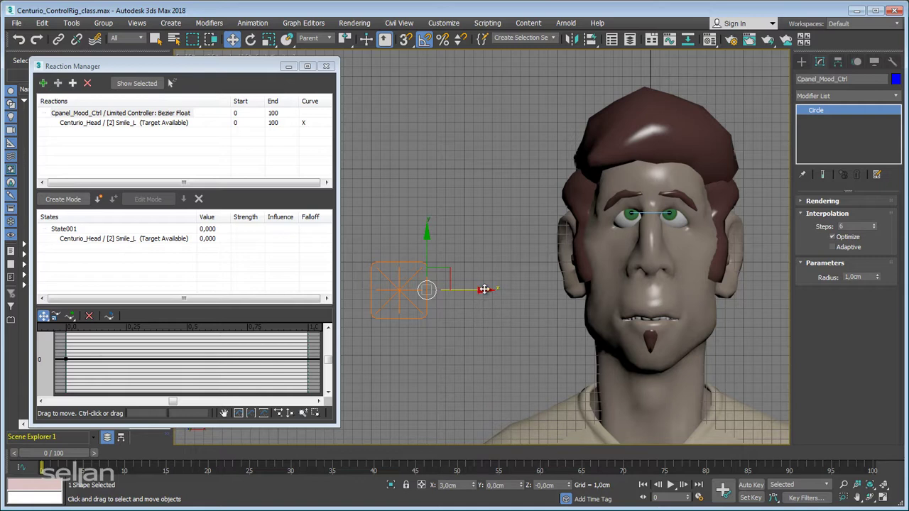
left_click(119, 125)
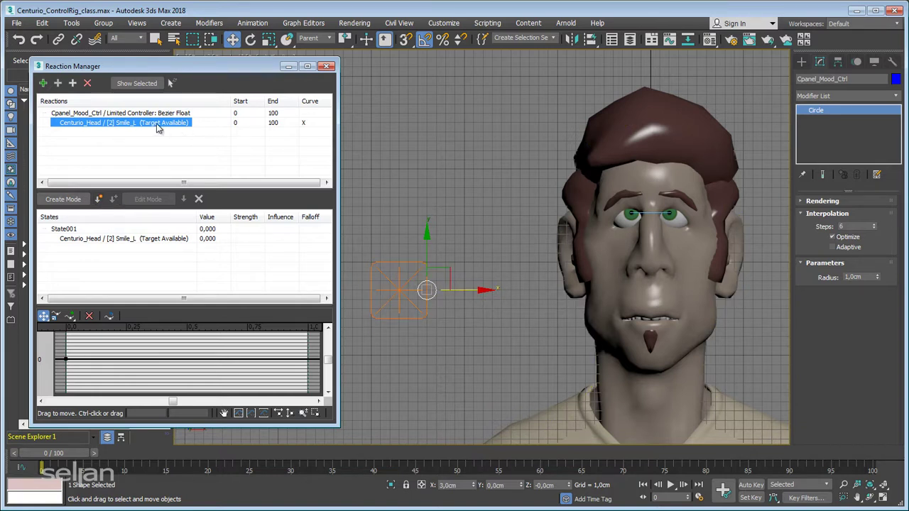
left_click(98, 199)
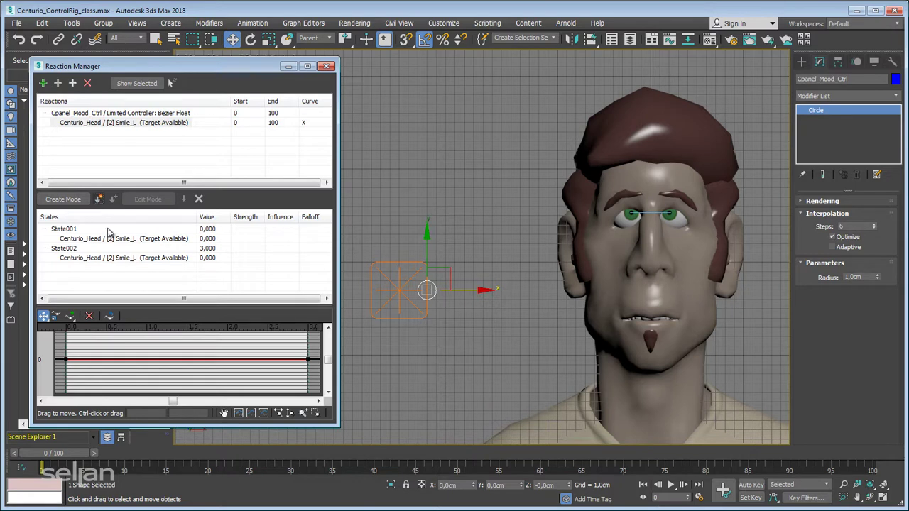
double_click(212, 259)
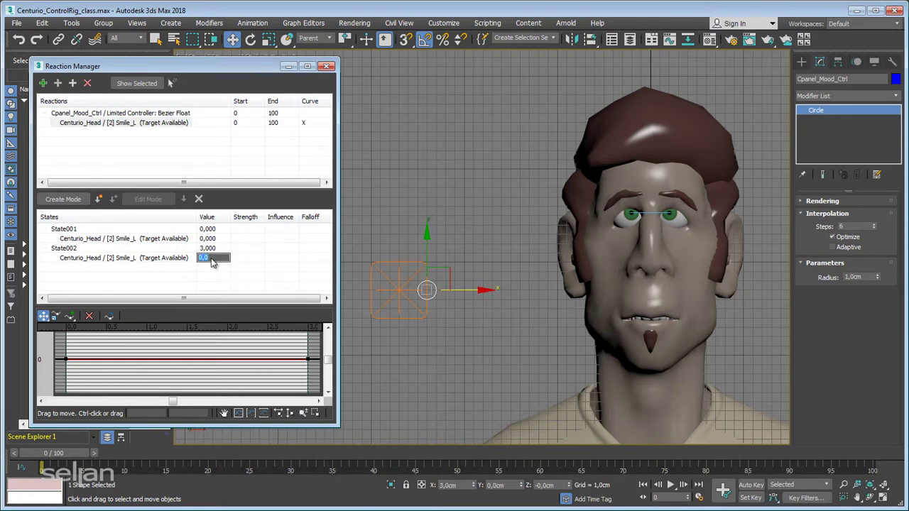
type("100")
key("Return")
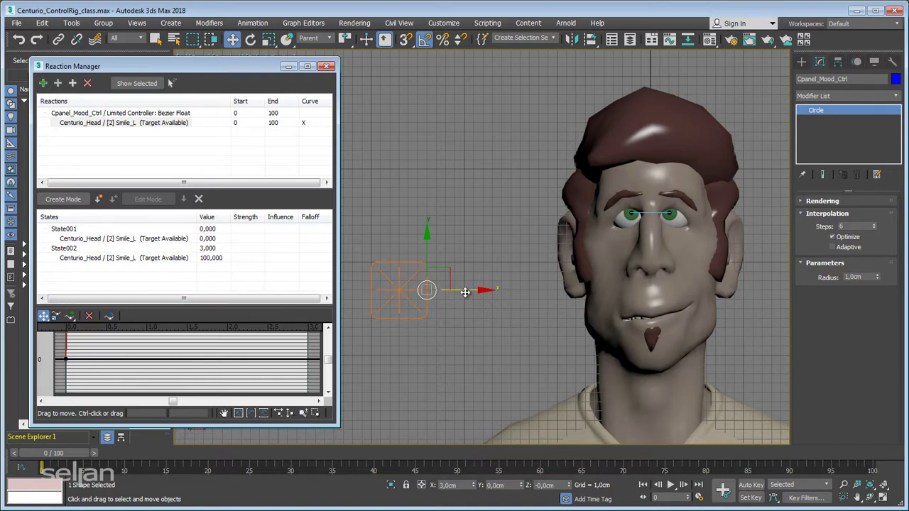
Test the Smile_L reaction by sliding the mood circle along X between both joystick frame limits, and return it to the centre
mouse_move(465, 293)
left_mouse_down()
mouse_move(434, 292)
mouse_move(475, 291)
left_mouse_up()
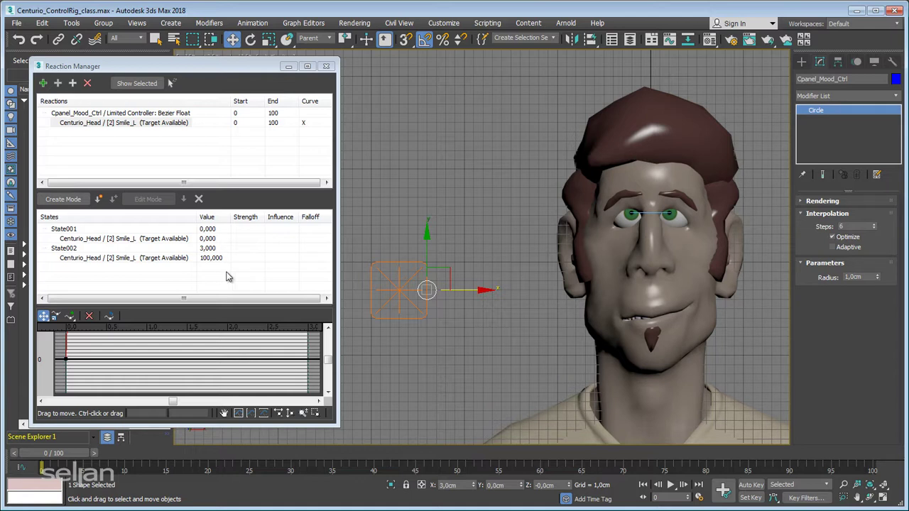
middle_click_drag(392, 343, 430, 336)
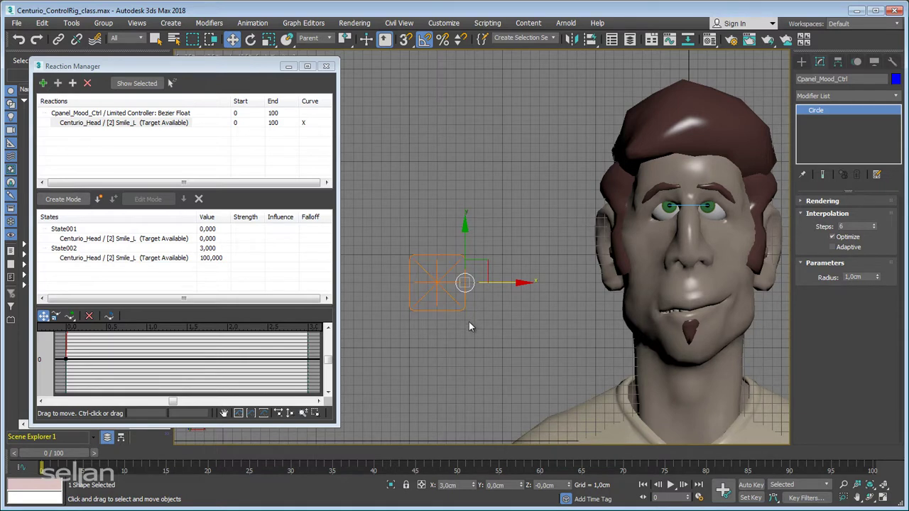
mouse_move(495, 284)
left_mouse_down()
mouse_move(470, 291)
mouse_move(515, 294)
mouse_move(466, 293)
mouse_move(504, 297)
left_mouse_up()
middle_click_drag(505, 299, 492, 312)
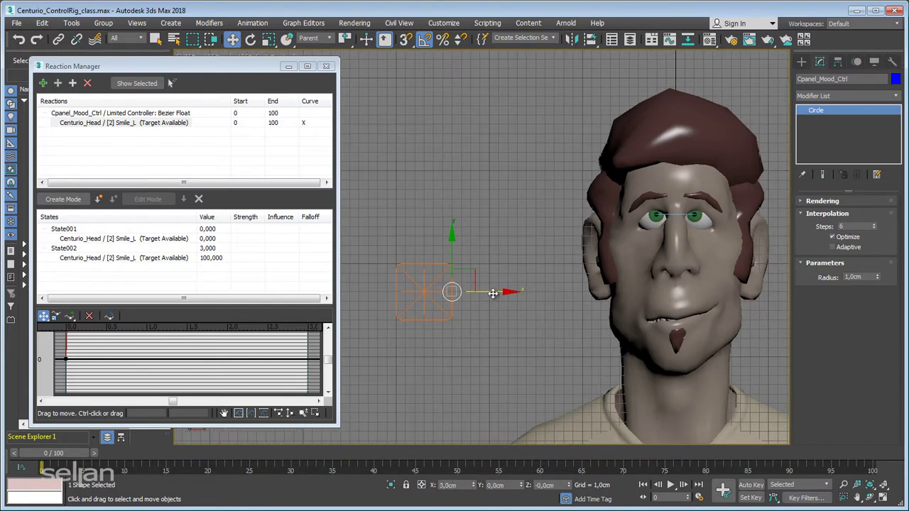
left_click_drag(493, 297, 451, 303)
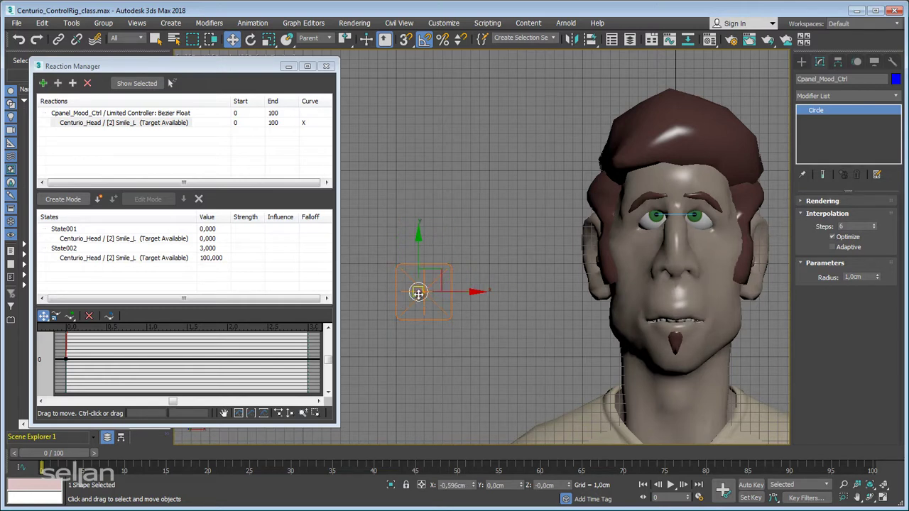
left_click_drag(473, 296, 492, 301)
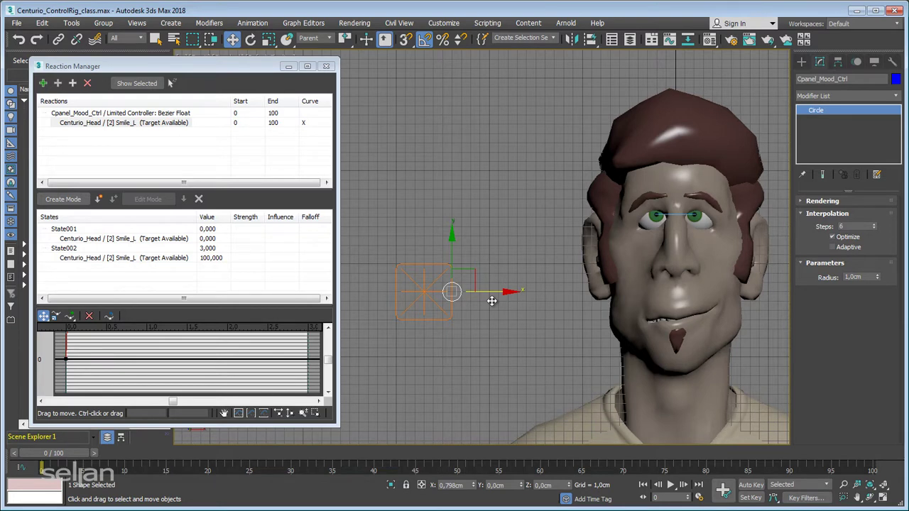
left_click_drag(491, 301, 399, 297)
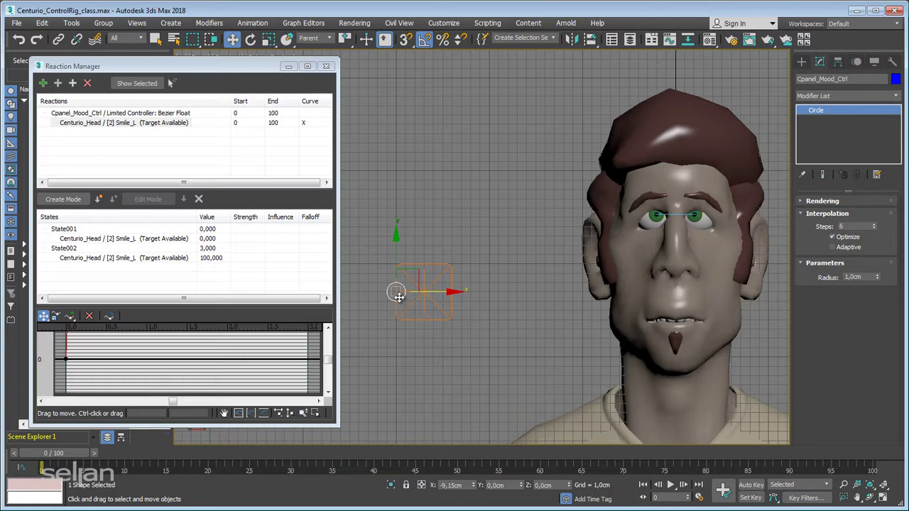
left_click_drag(398, 297, 398, 296)
left_click_drag(449, 292, 477, 292)
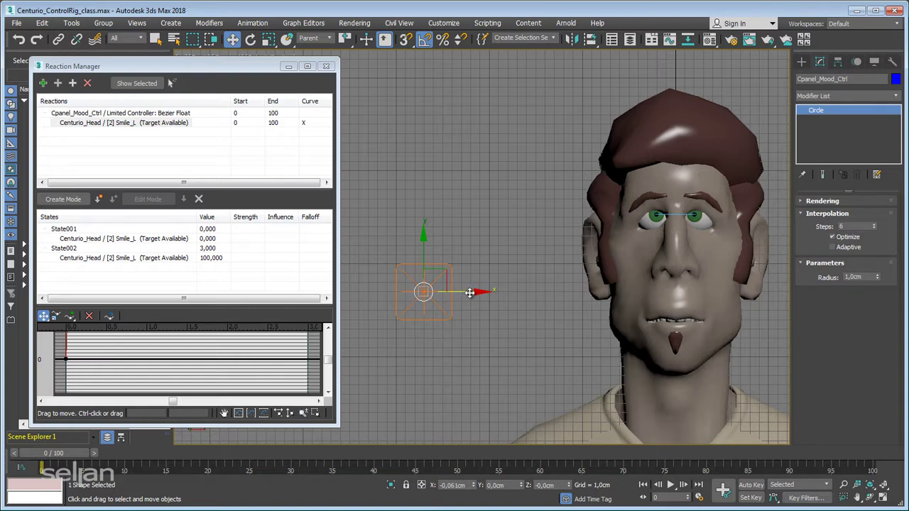
left_click_drag(469, 293, 487, 314)
Show Centurio_Head's Morpher channels and add its Sad_L channel as a slave of the mood circle's X position reaction
left_click(659, 273)
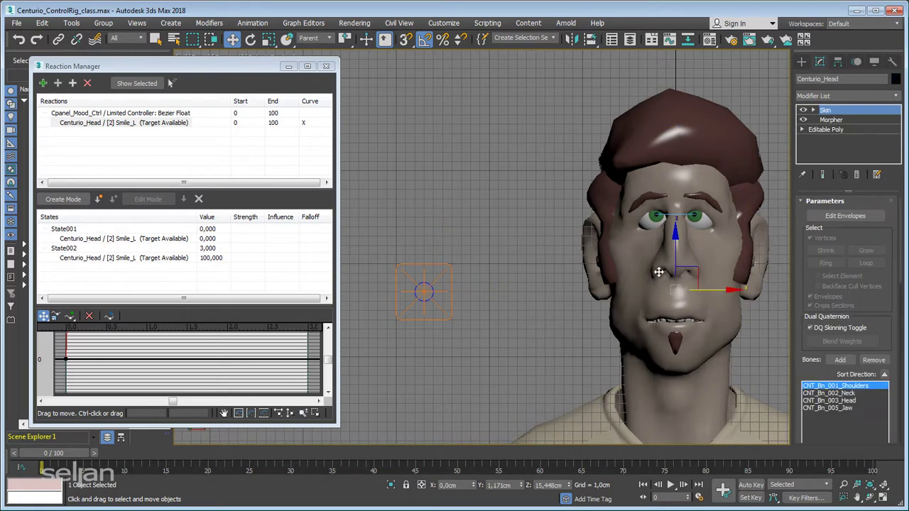
left_click(830, 120)
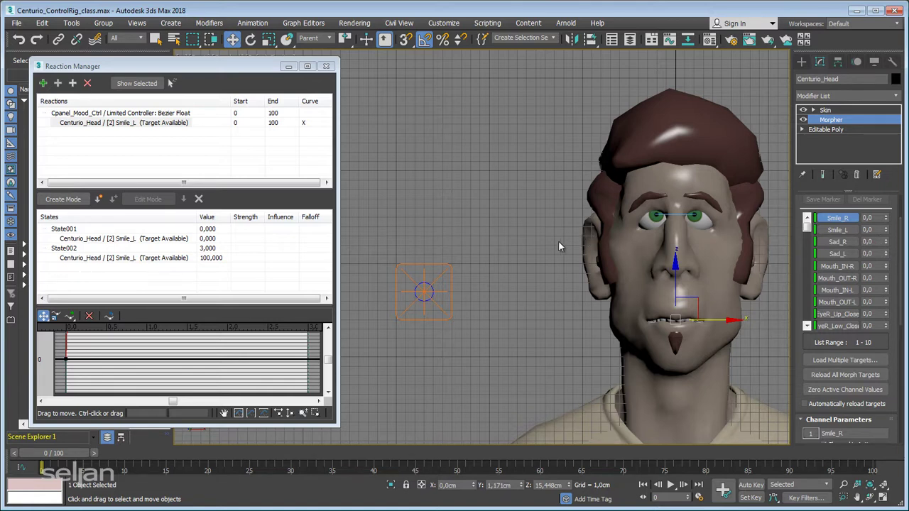
left_click(104, 115)
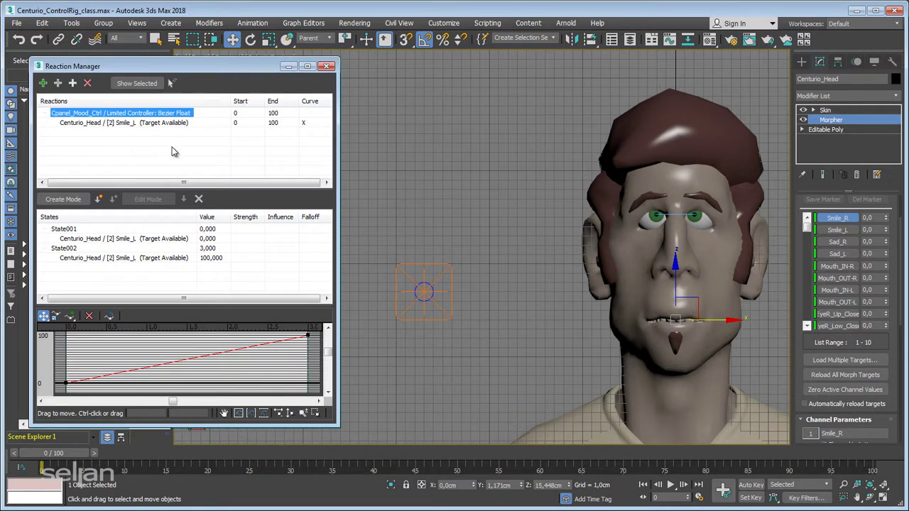
left_click(57, 83)
left_click(643, 260)
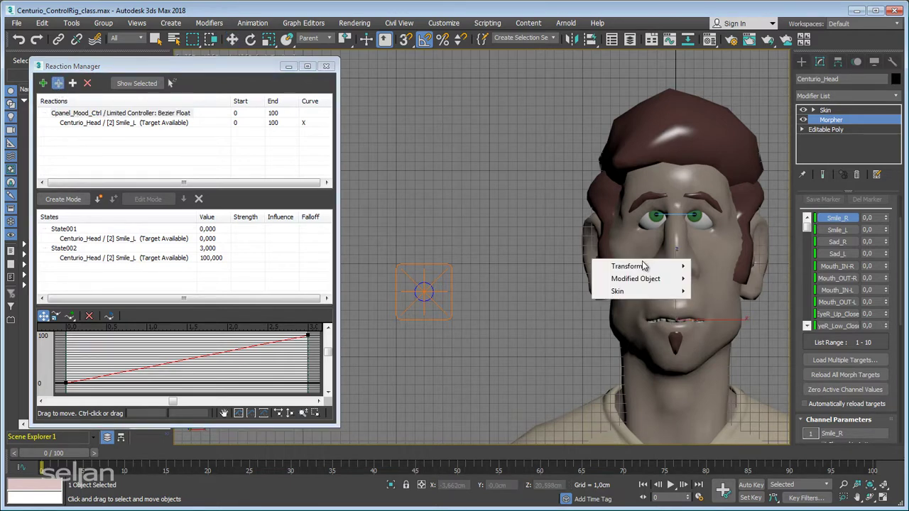
mouse_move(648, 280)
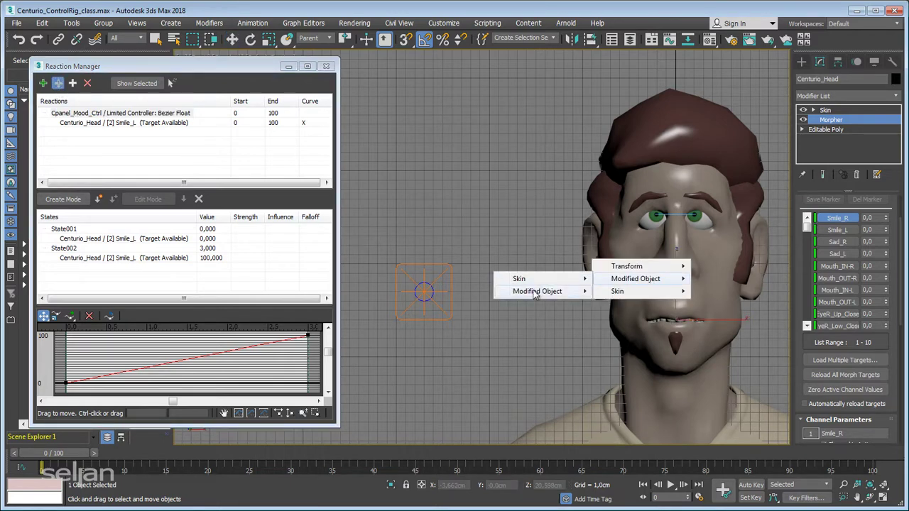
mouse_move(529, 291)
mouse_move(409, 296)
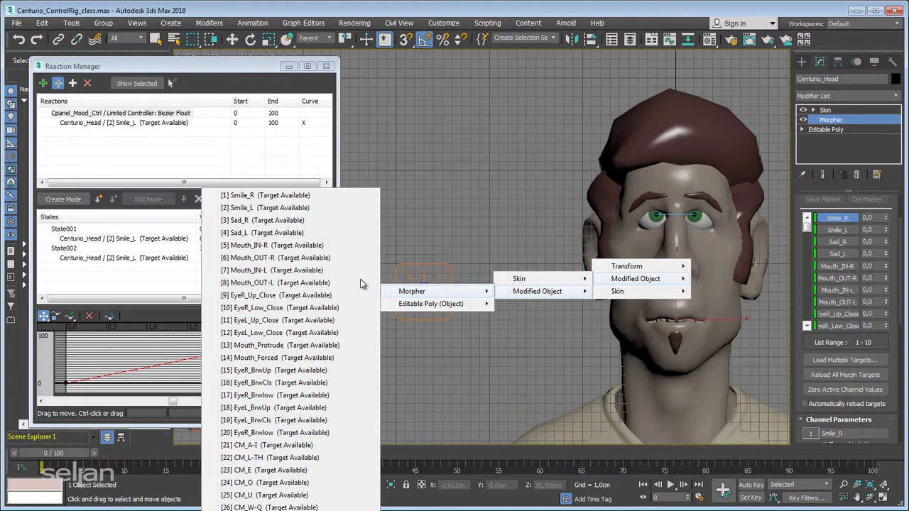
left_click(242, 233)
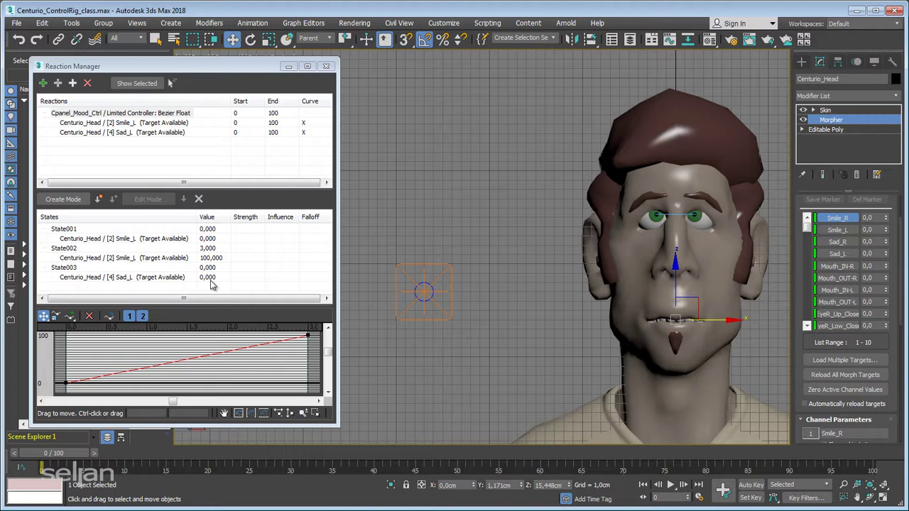
Move the mood circle to X -3 cm and create a Sad_L reaction state there with a value of 100
left_click(415, 296)
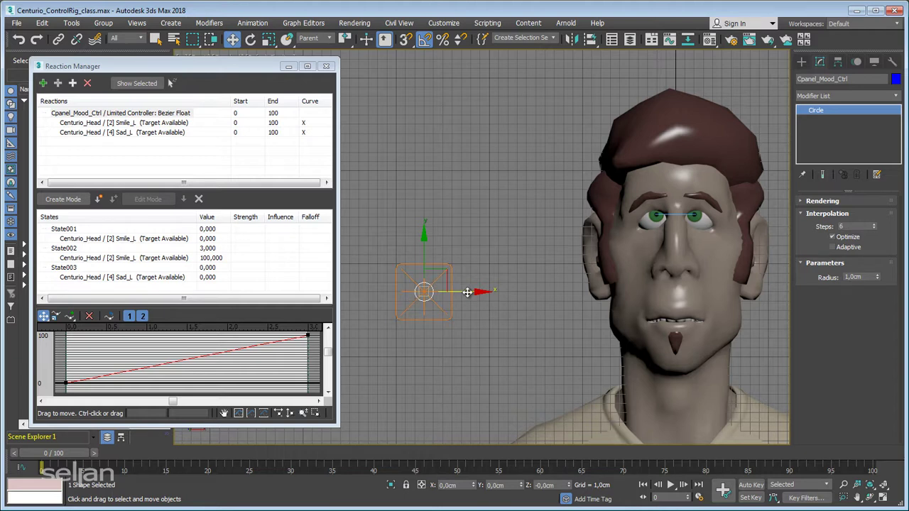
left_click_drag(456, 296, 428, 299)
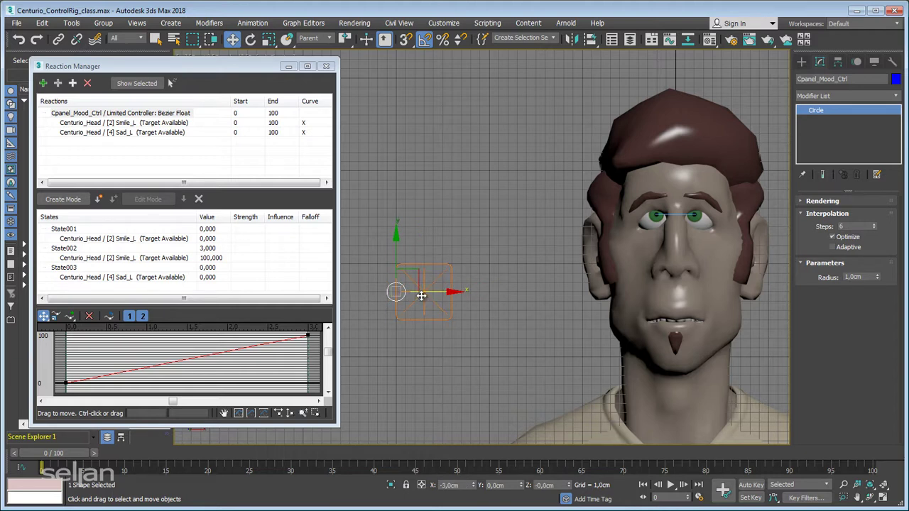
left_click(126, 132)
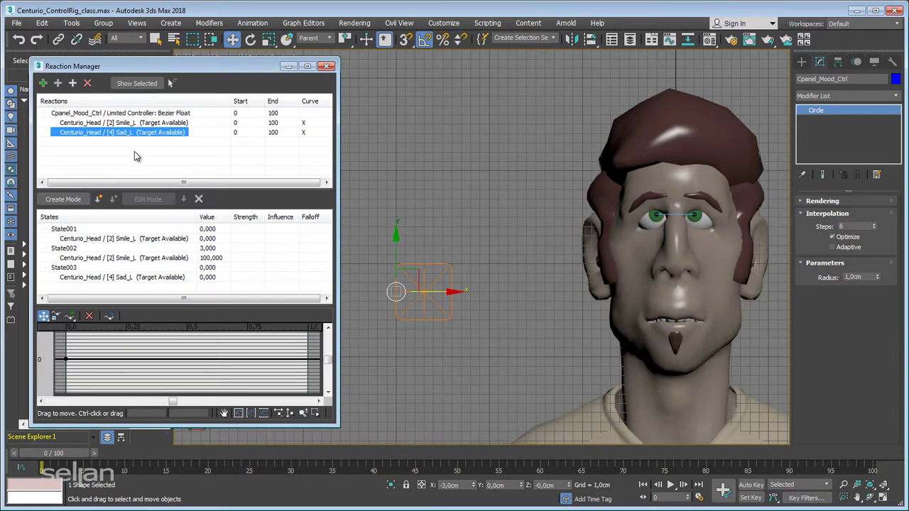
left_click_drag(213, 66, 213, 42)
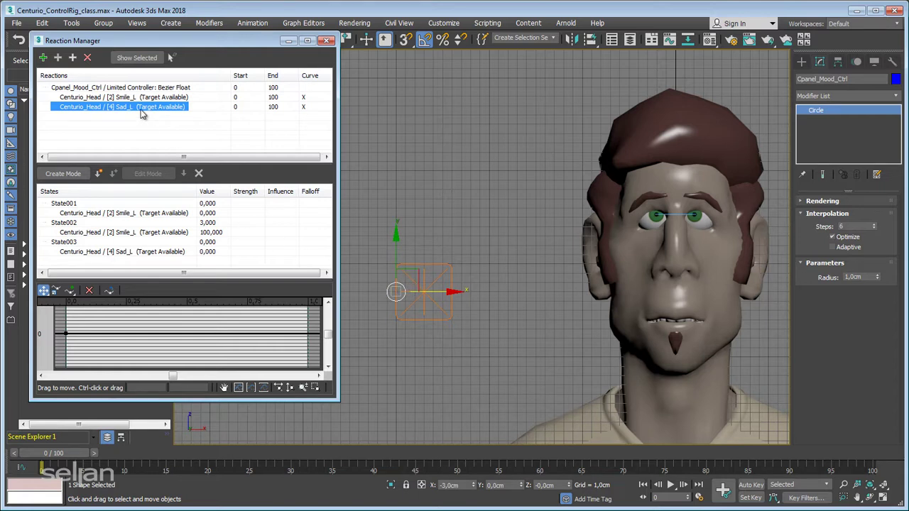
left_click(100, 174)
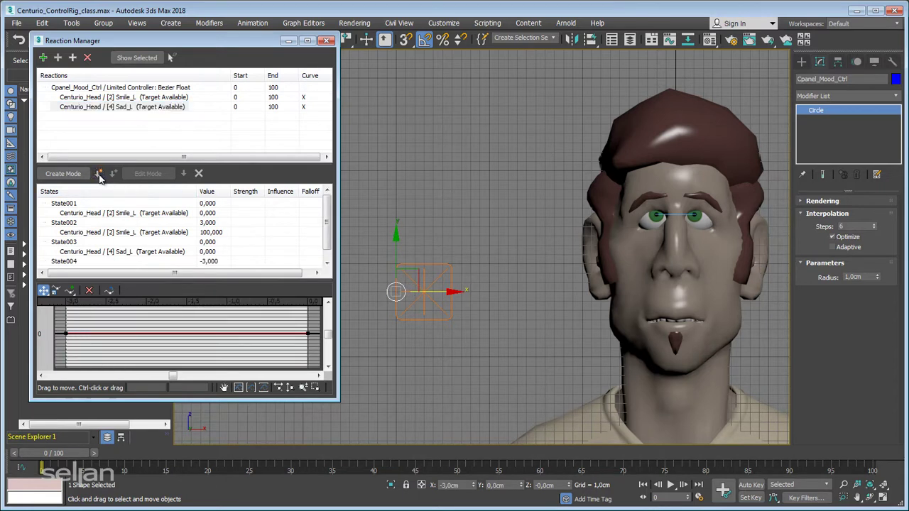
scroll(327, 228, "down", 1)
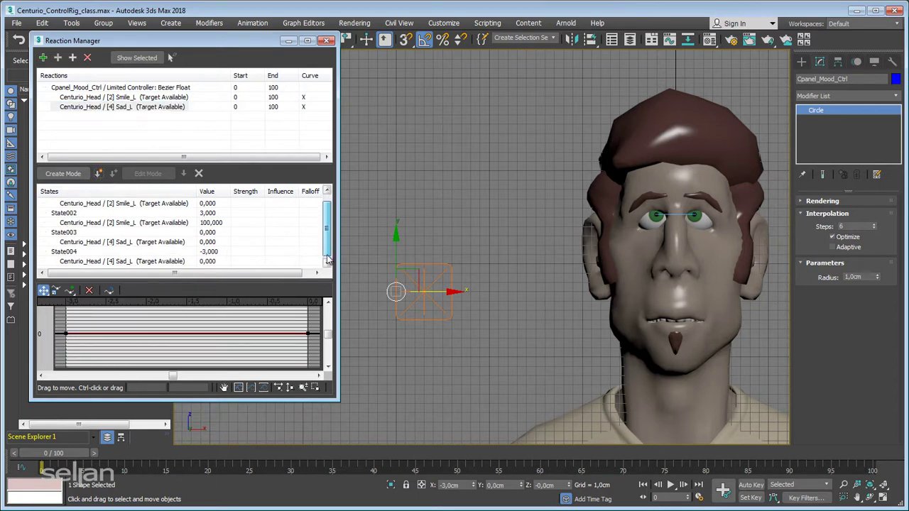
double_click(211, 262)
type("1")
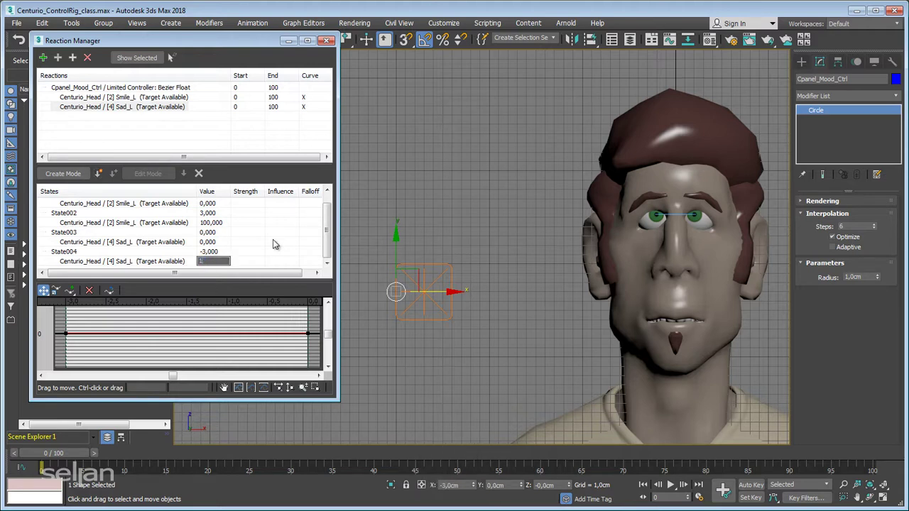
key("Return")
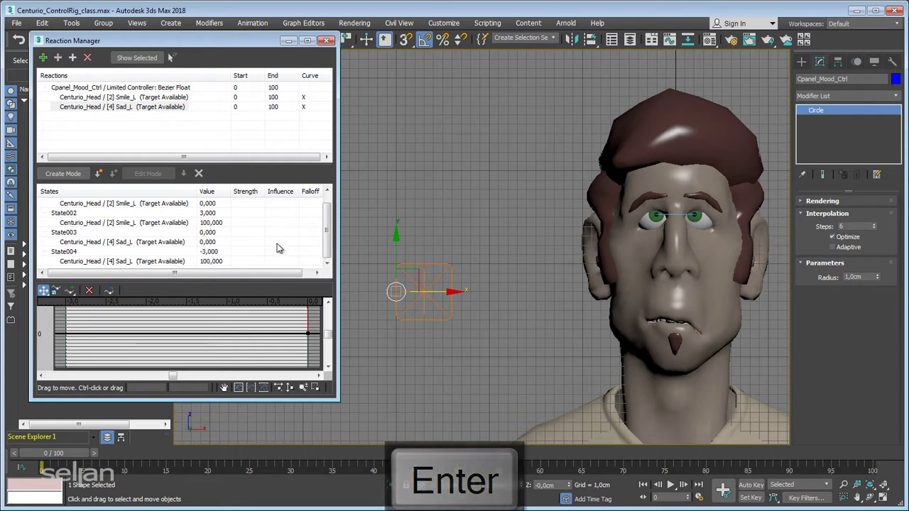
Test the smile and sad reactions by moving the mood circle inside its frame, and reset its X and Y positions to 0
left_click_drag(435, 289, 521, 314)
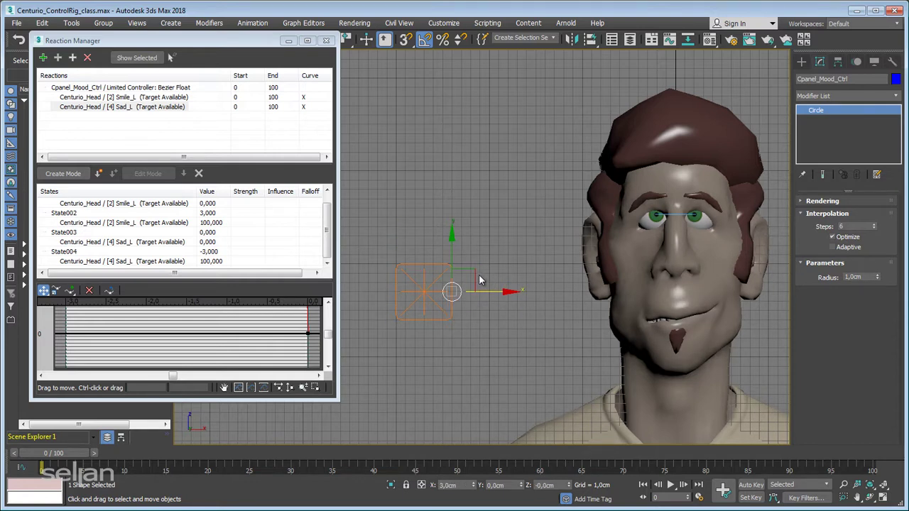
left_click_drag(470, 274, 447, 295)
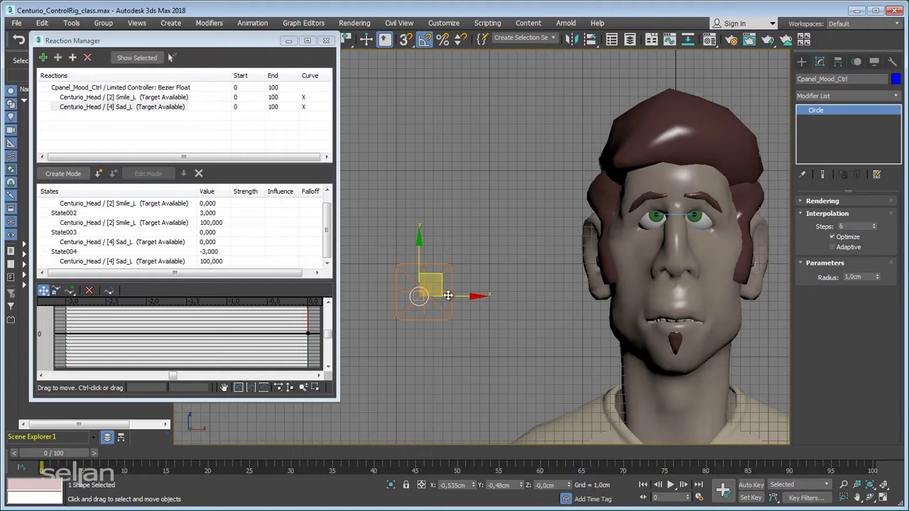
mouse_move(492, 312)
middle_mouse_down()
mouse_move(484, 322)
mouse_move(506, 302)
middle_mouse_up()
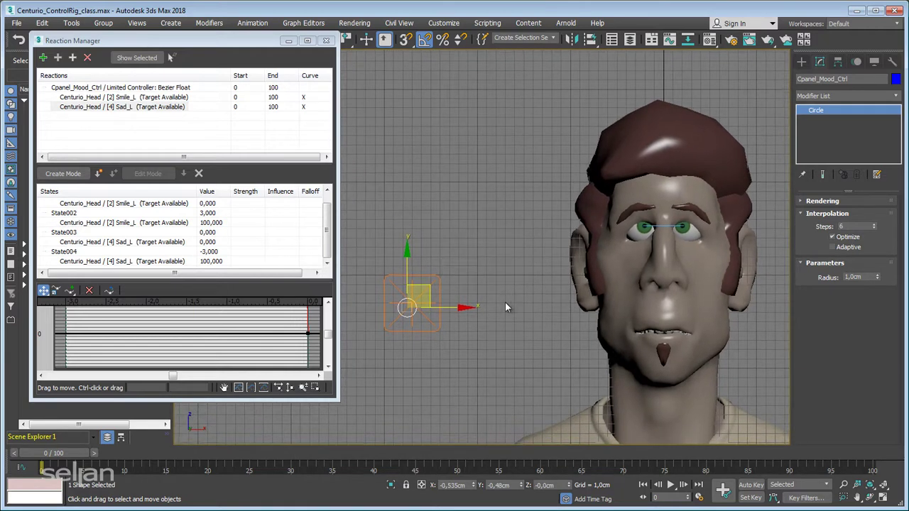
right_click(521, 486)
right_click(473, 486)
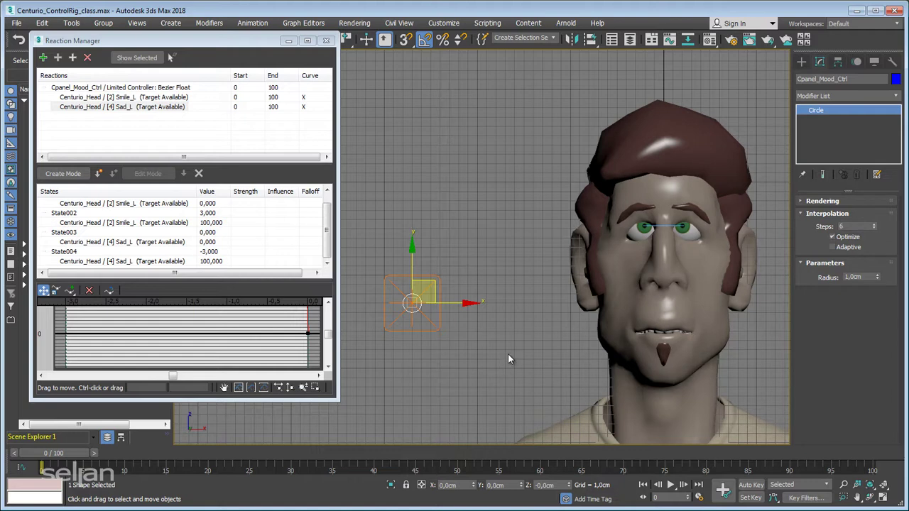
Add the mood circle's Y Position limited Bezier Float controller as a second reaction master
left_click(44, 58)
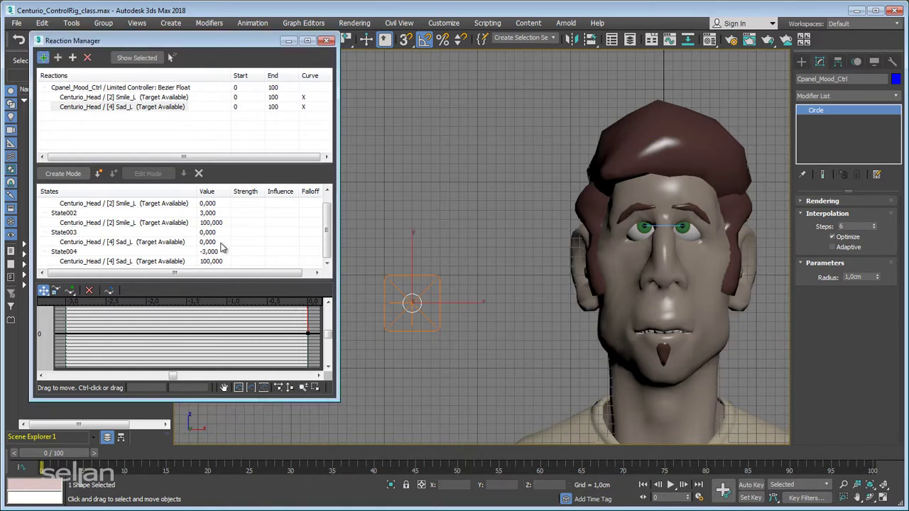
left_click(417, 292)
mouse_move(412, 313)
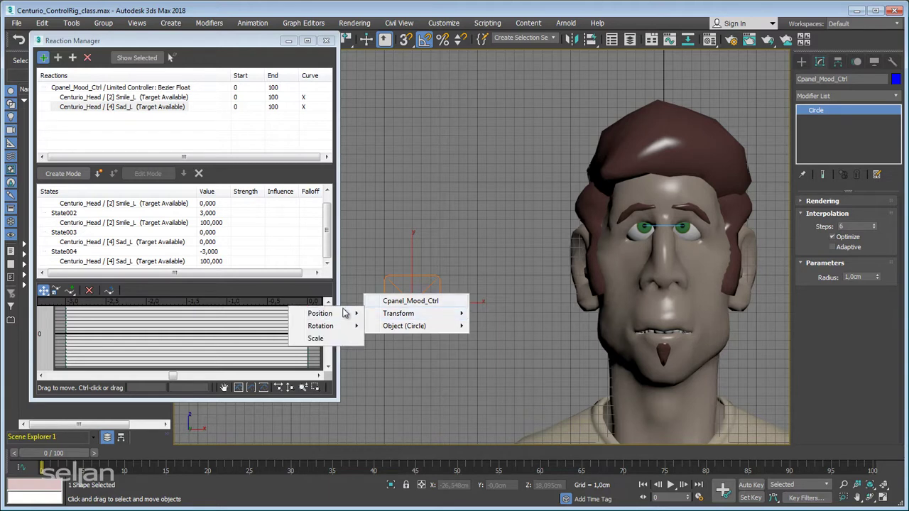
mouse_move(333, 318)
mouse_move(232, 326)
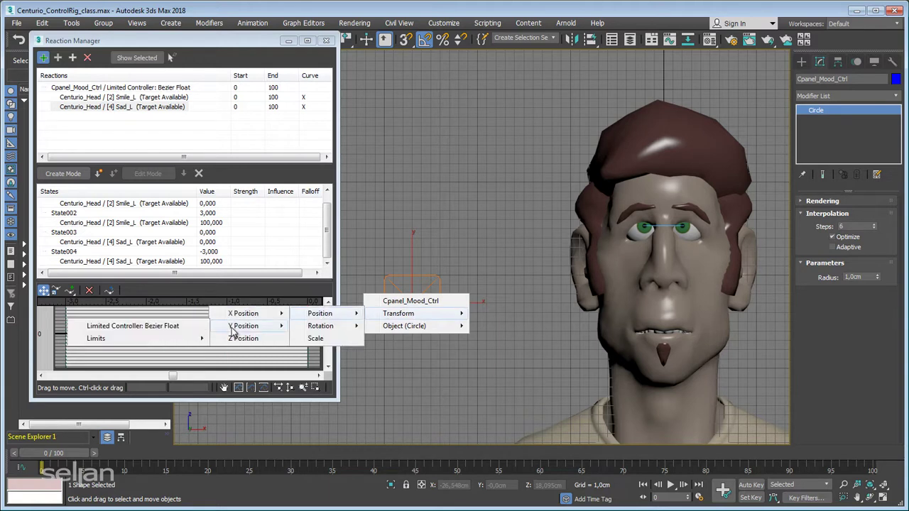
left_click(170, 326)
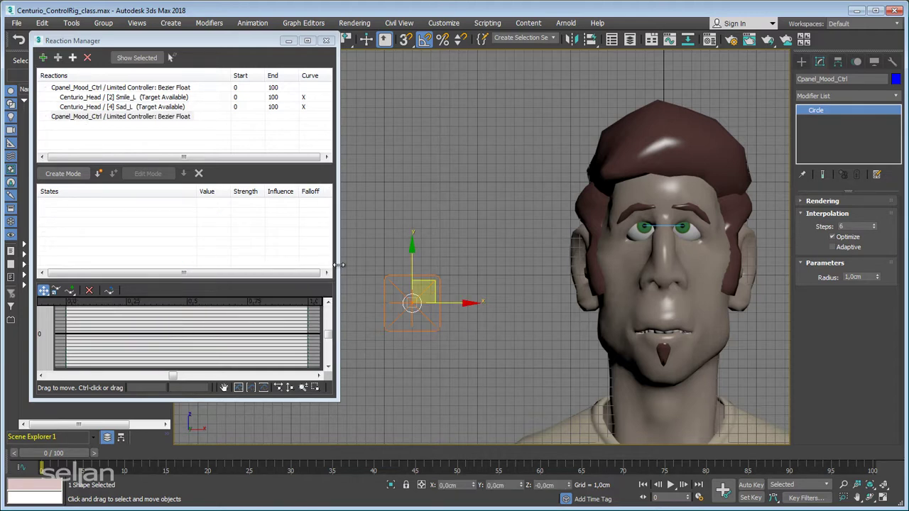
Add Centurio_Head's Smile_R Morpher channel as a slave of the mood circle's Y position reaction
left_click(174, 116)
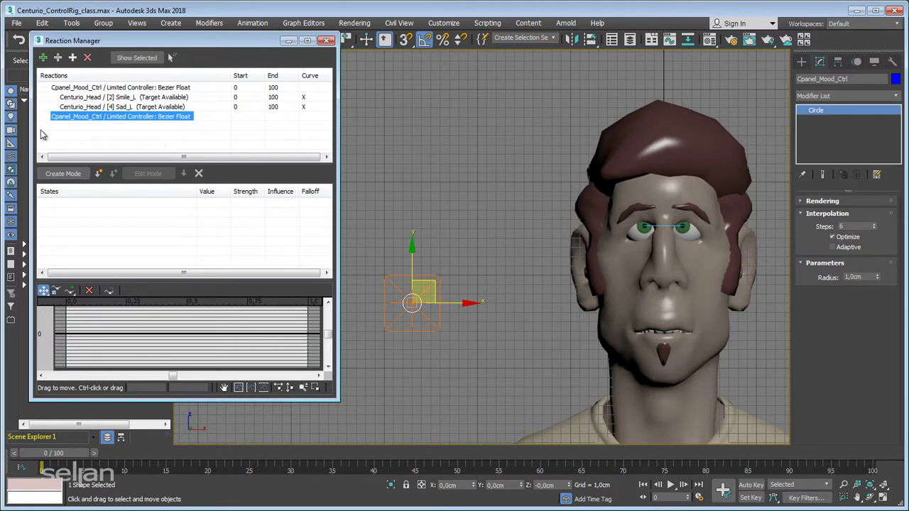
left_click(58, 60)
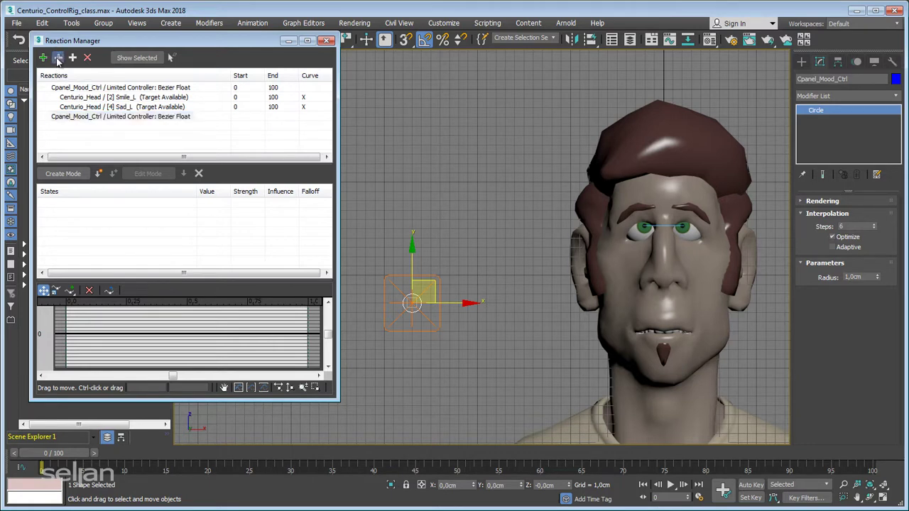
left_click(581, 266)
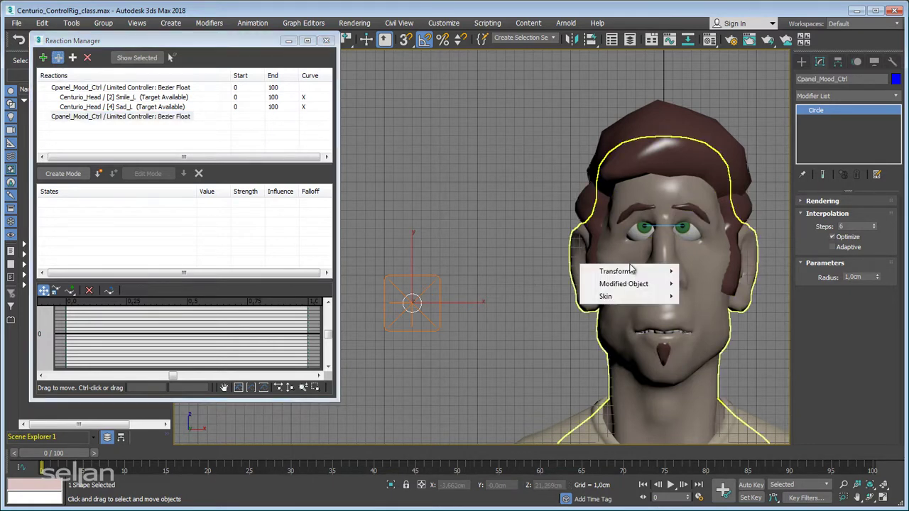
mouse_move(634, 284)
mouse_move(518, 301)
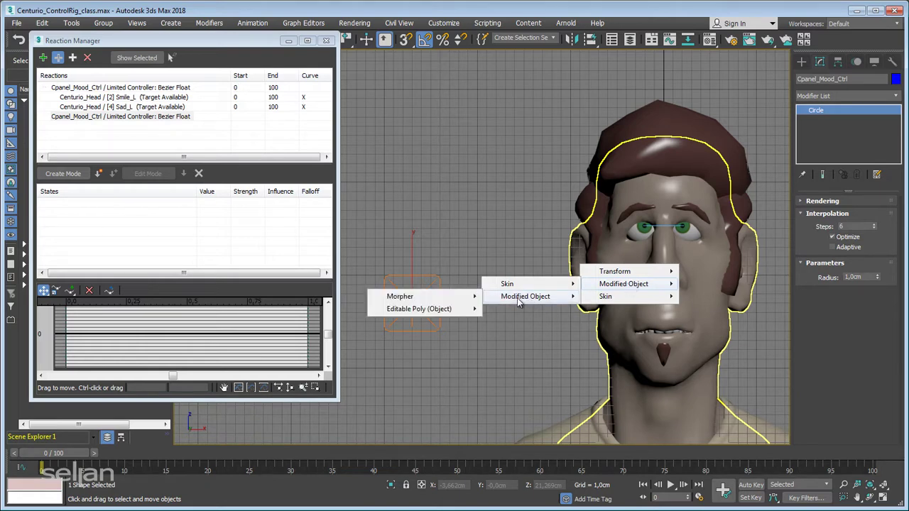
mouse_move(425, 299)
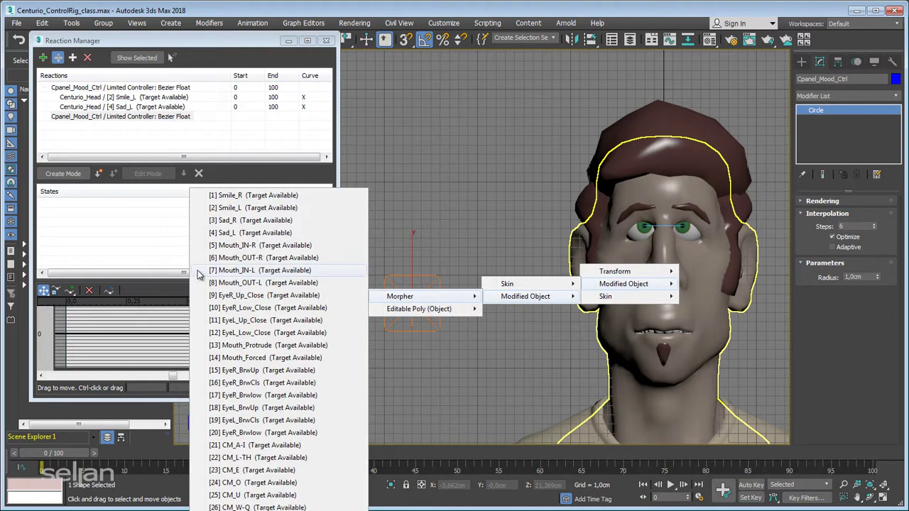
left_click(248, 196)
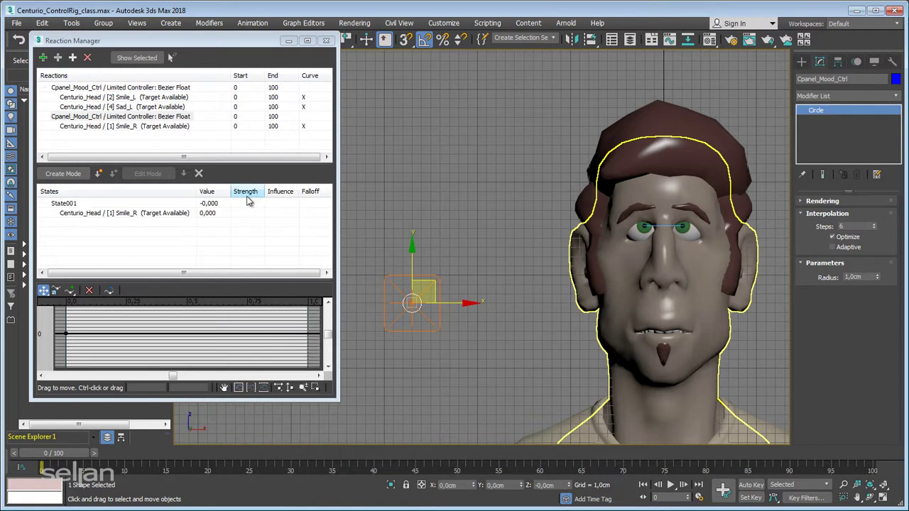
Move the mood circle to Y 3 cm and create a Smile_R reaction state there with a value of 100
left_click(144, 117)
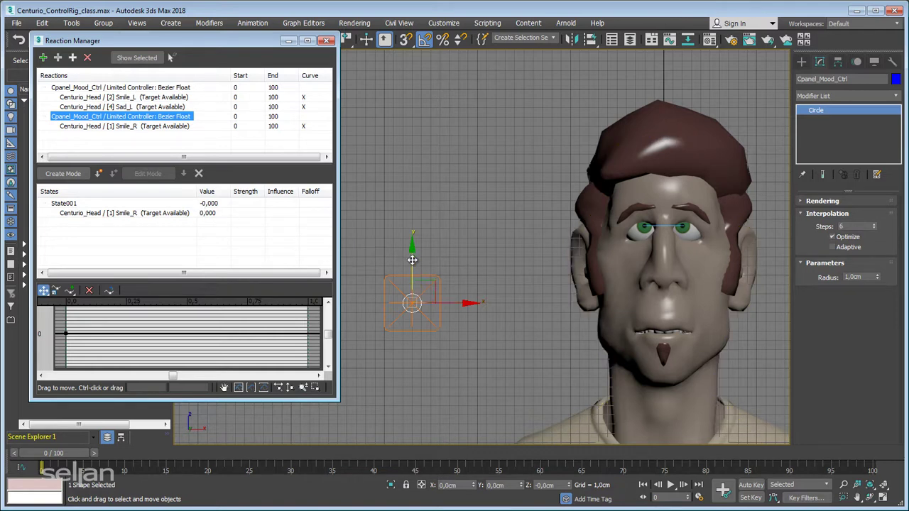
left_click_drag(410, 258, 410, 229)
left_click(132, 127)
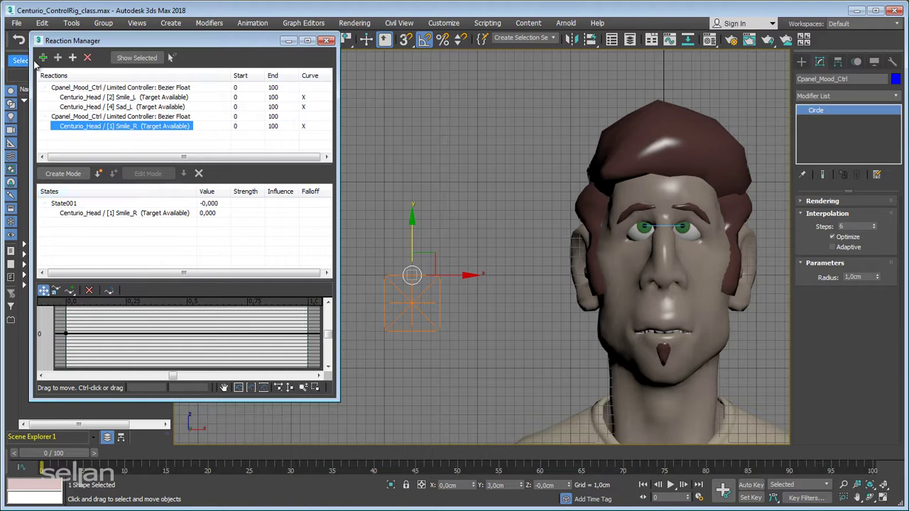
left_click(99, 174)
left_click(213, 233)
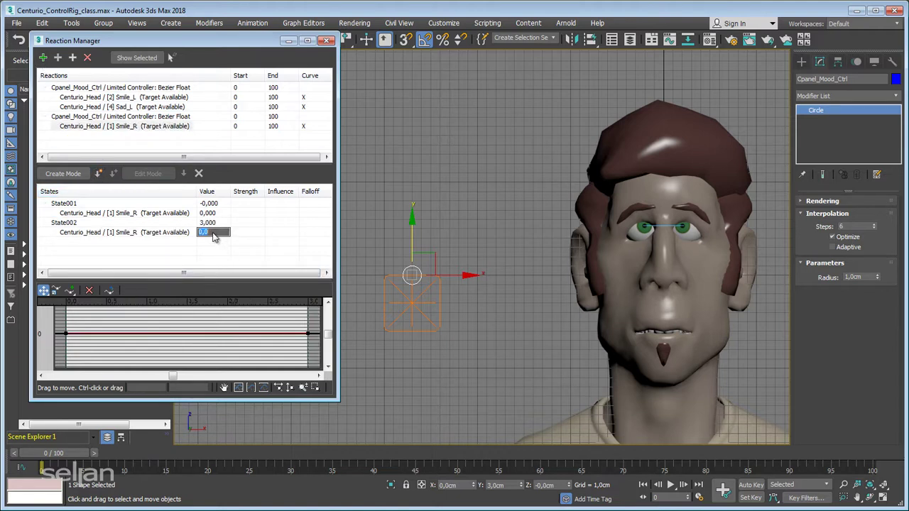
key("Return")
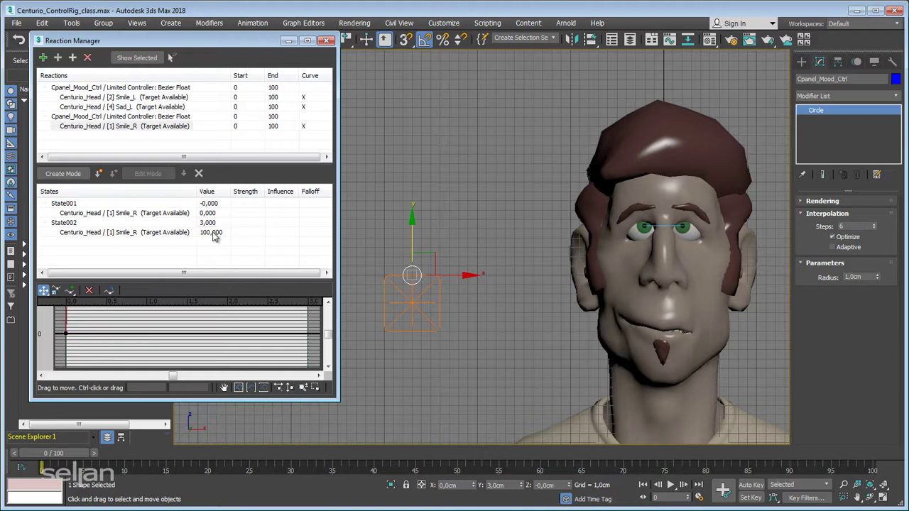
Reset the mood circle's Y position to 0 and add Centurio_Head's Sad_R channel as a slave of its Y position reaction
middle_click_drag(393, 228, 393, 218)
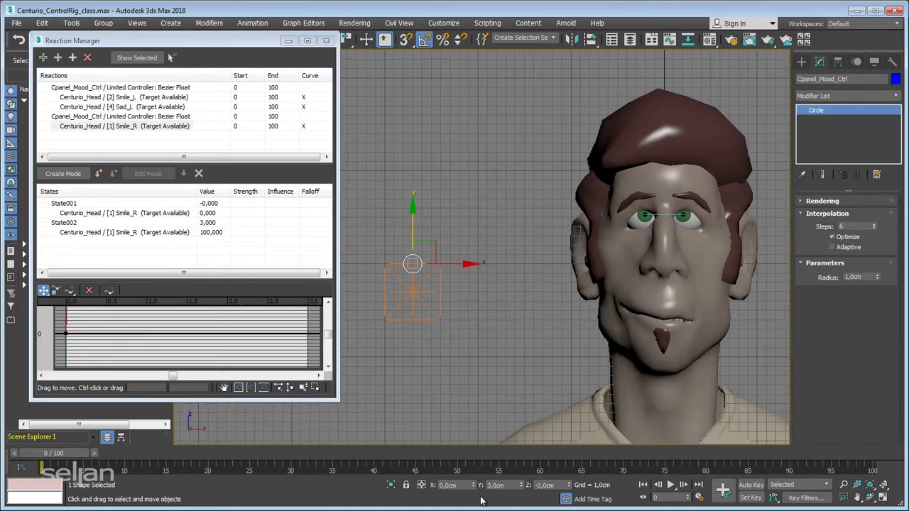
right_click(524, 485)
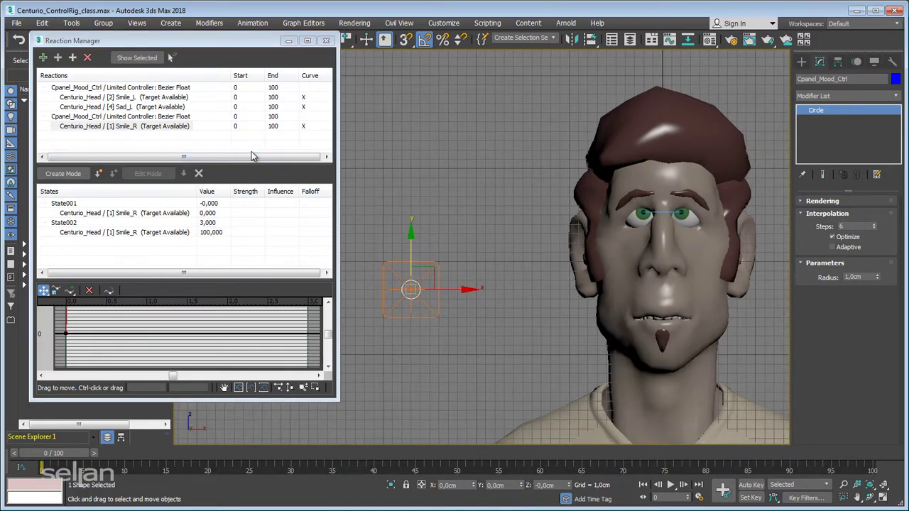
left_click(157, 118)
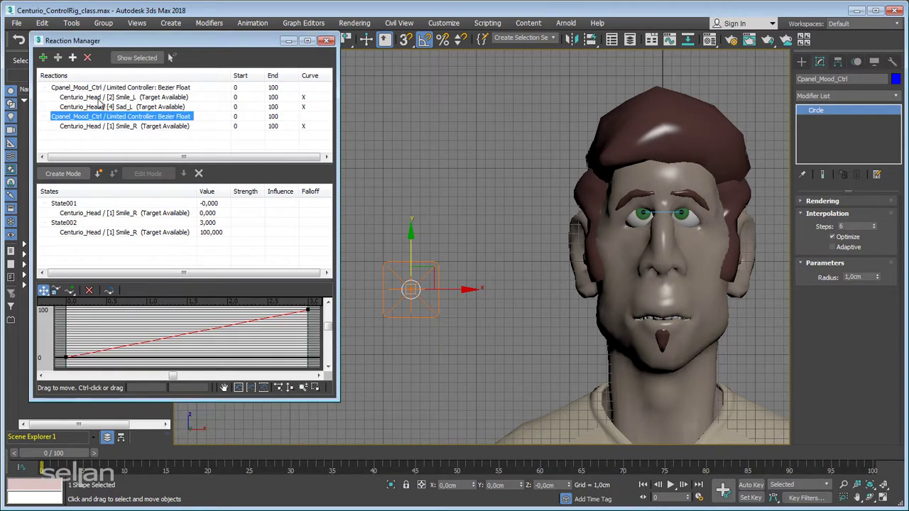
left_click(58, 58)
left_click(627, 261)
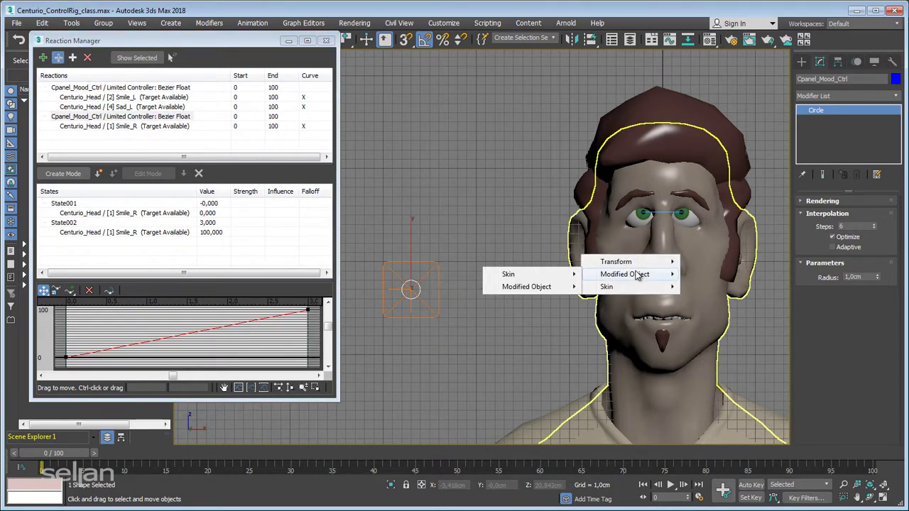
mouse_move(548, 290)
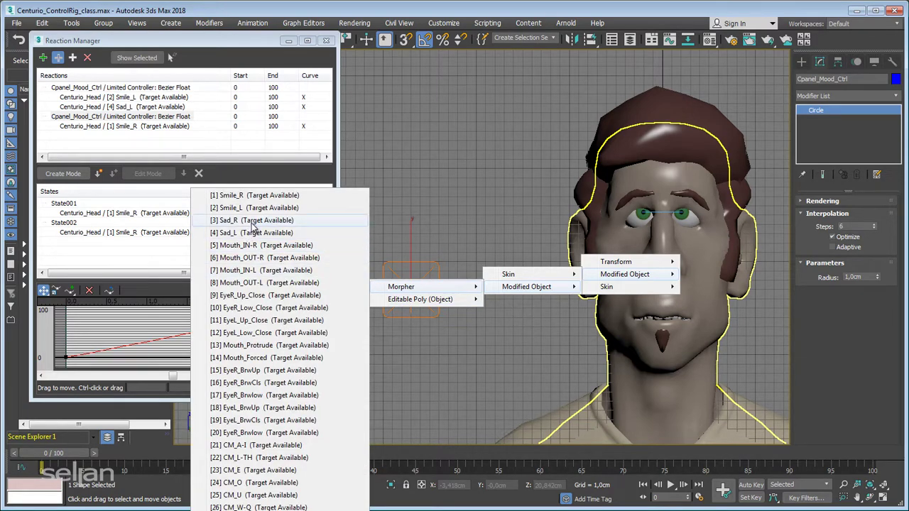
left_click(252, 222)
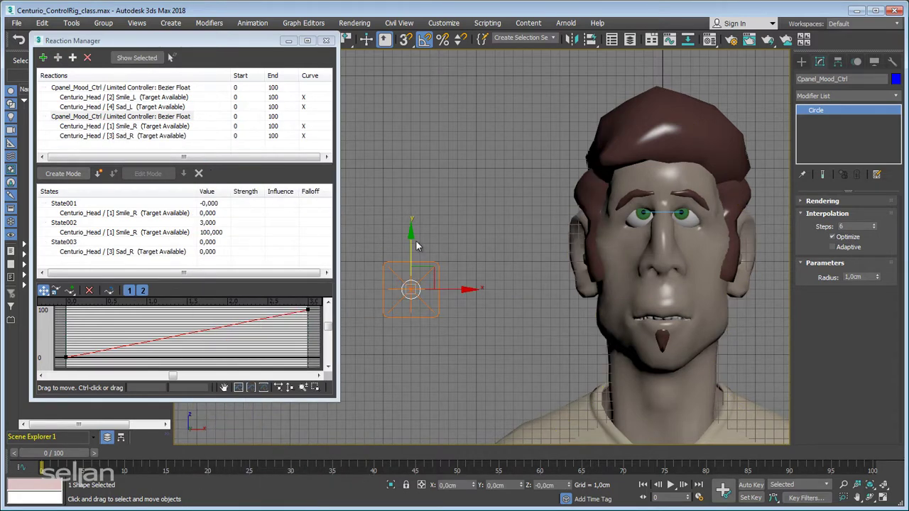
Move the mood circle to Y -3 cm and create a Sad_R reaction state there with a value of 100
left_click_drag(412, 245, 412, 273)
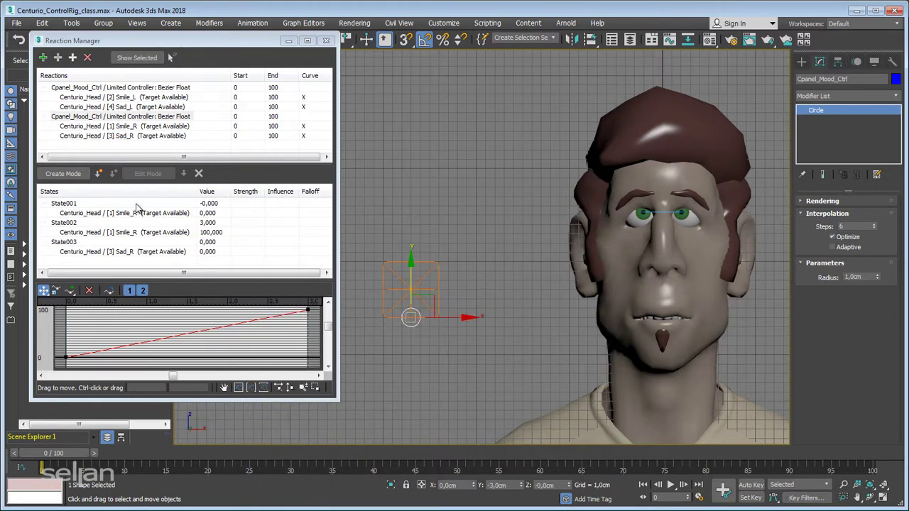
left_click(127, 137)
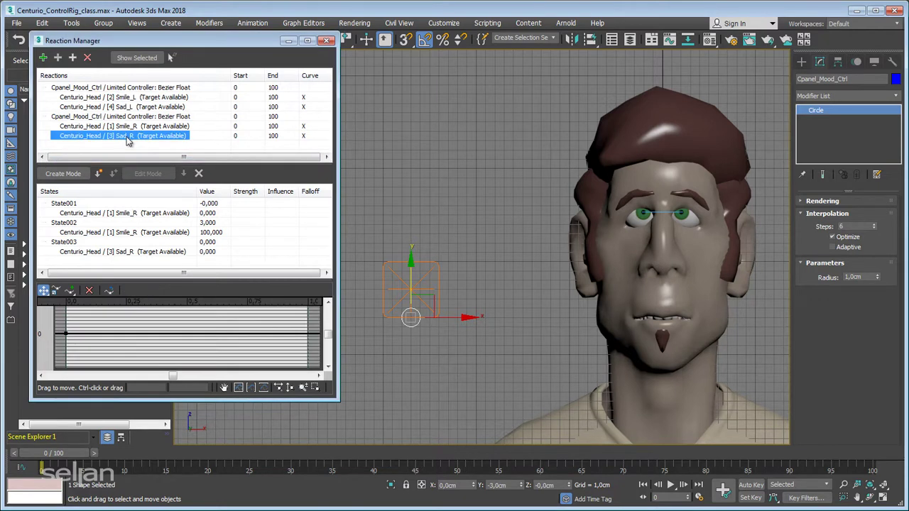
left_click(99, 175)
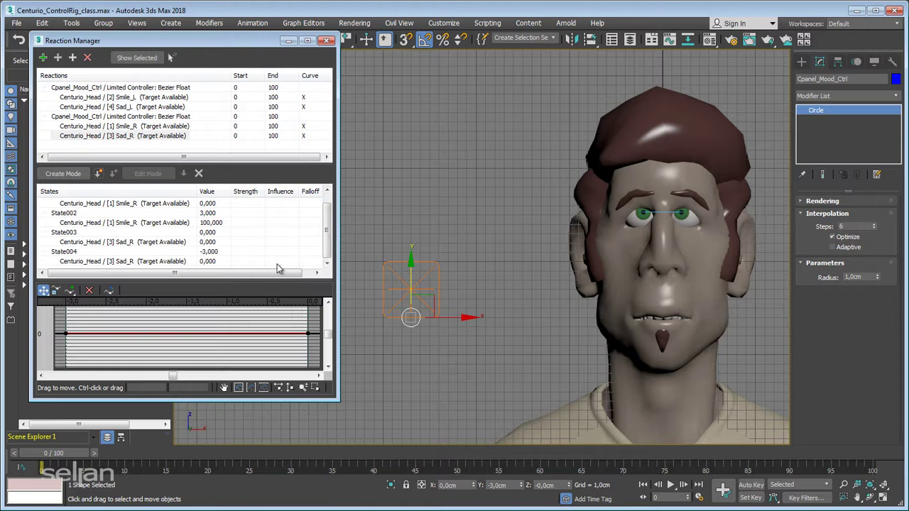
double_click(213, 262)
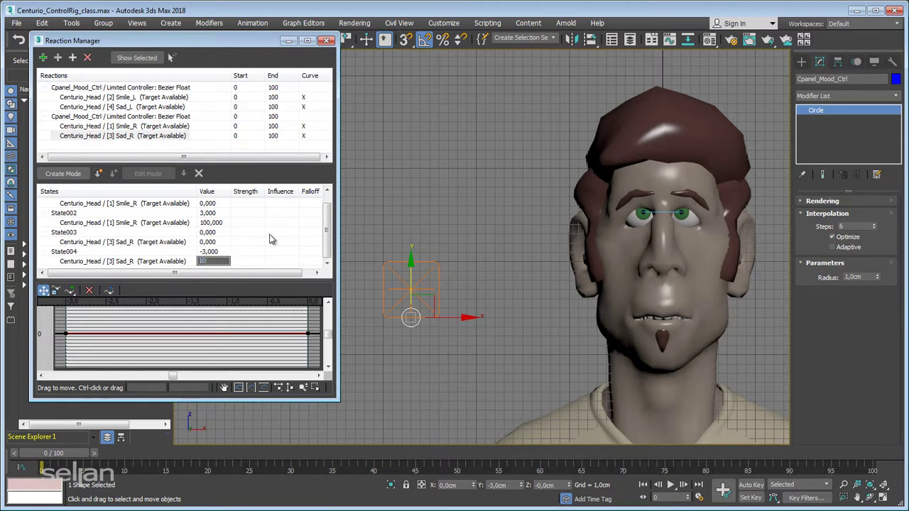
type("100")
key("Return")
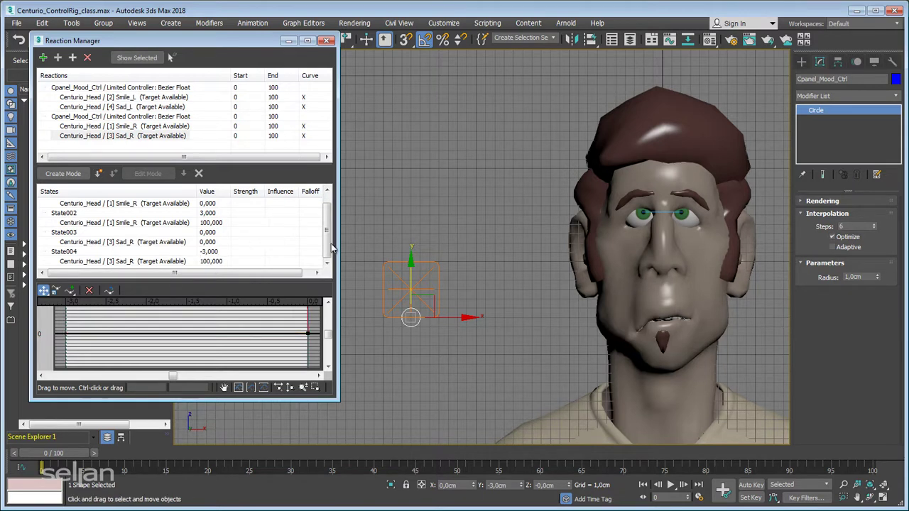
Test the mouth reactions on both axes by moving the mood circle vertically, horizontally and freely inside its frame
left_click(511, 225)
middle_click_drag(517, 225, 535, 235)
left_click(429, 285)
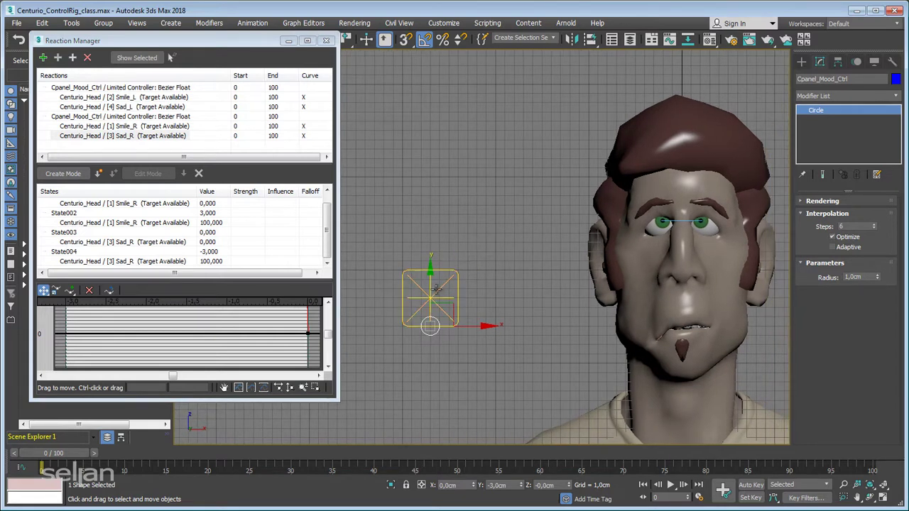
left_click_drag(430, 285, 458, 254)
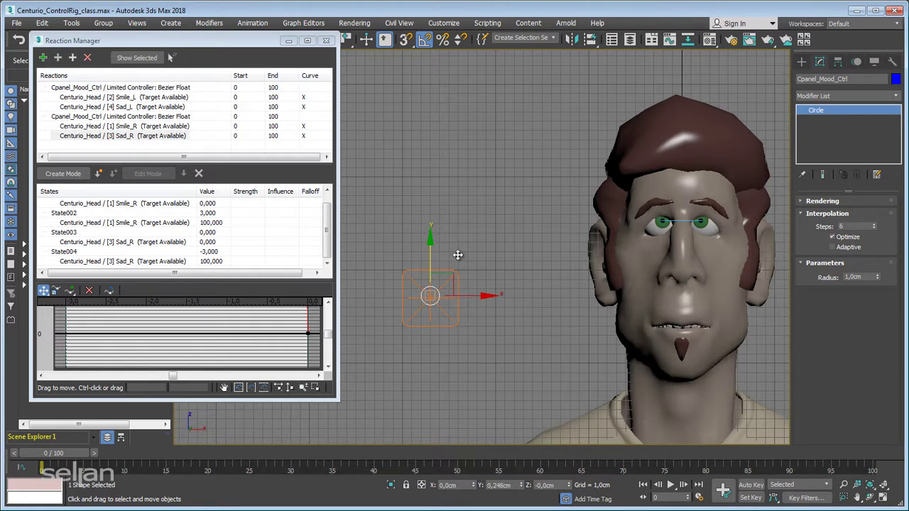
right_click(523, 487)
left_click_drag(472, 296, 559, 292)
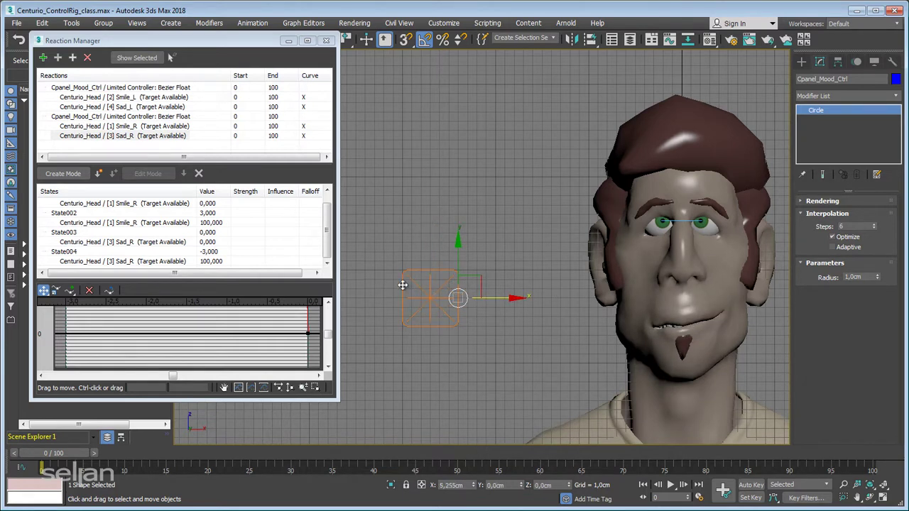
left_click_drag(403, 285, 429, 292)
scroll(505, 288, "up", 2)
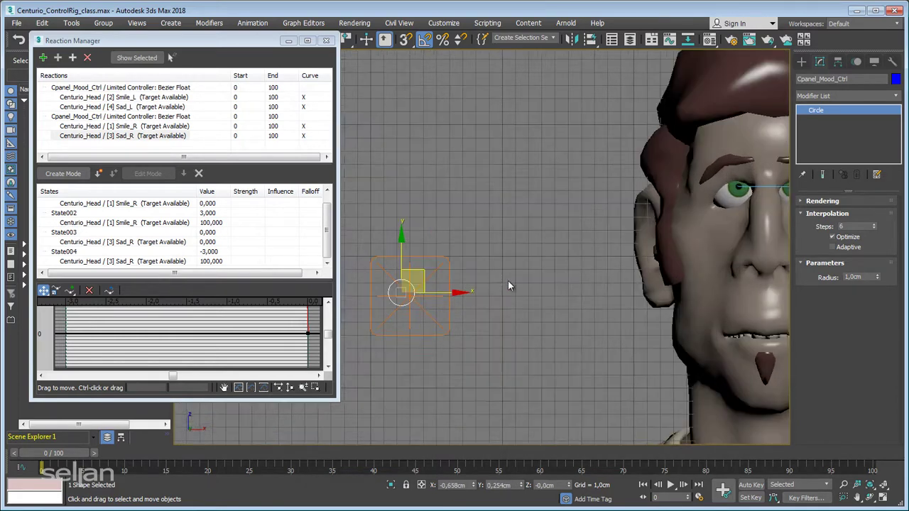
scroll(509, 286, "down", 2)
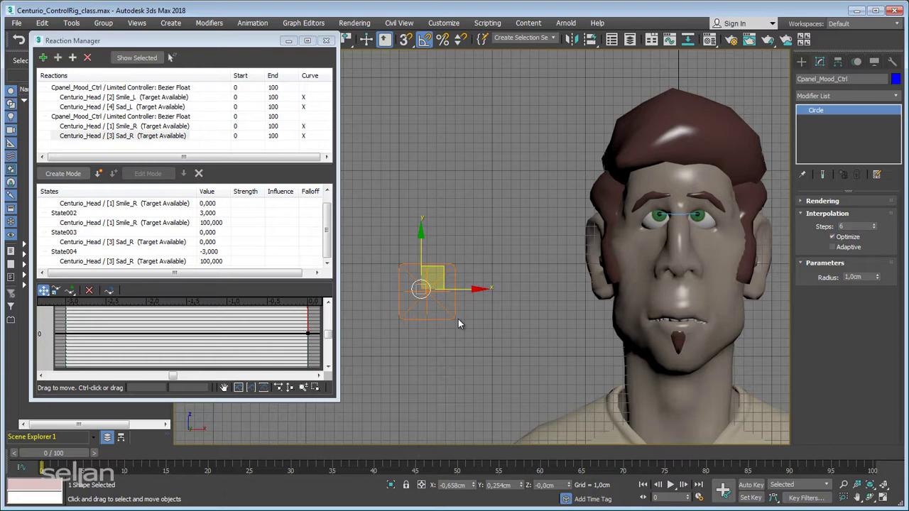
middle_click_drag(505, 315, 485, 331)
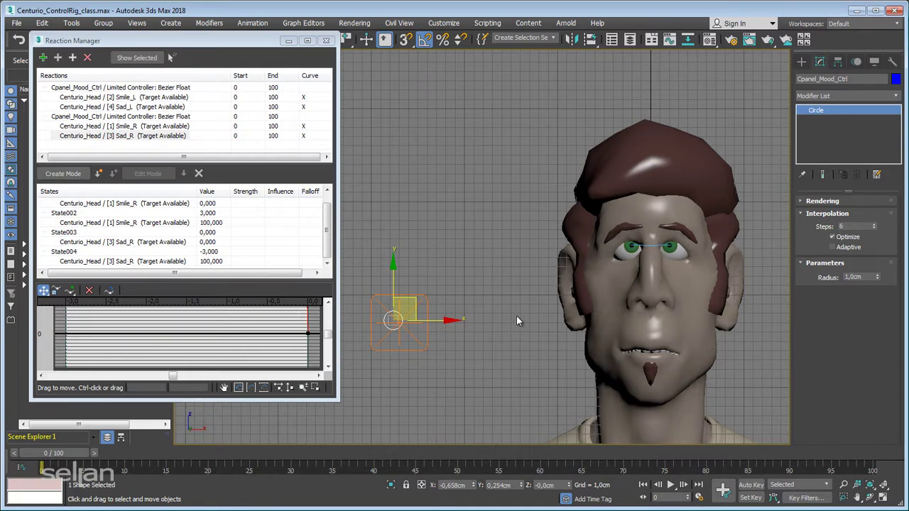